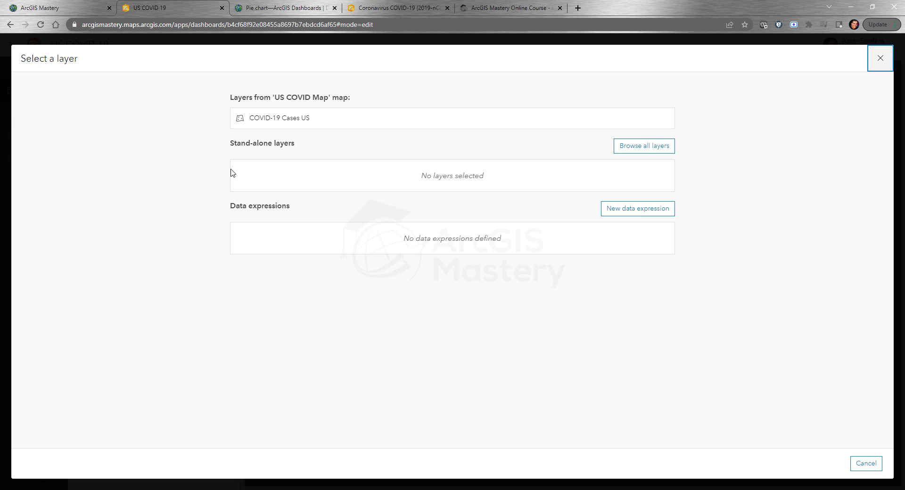
# - Use the COVID-19 Cases US layer from the US COVID Map as the list's data source
pyautogui.click(299, 121)
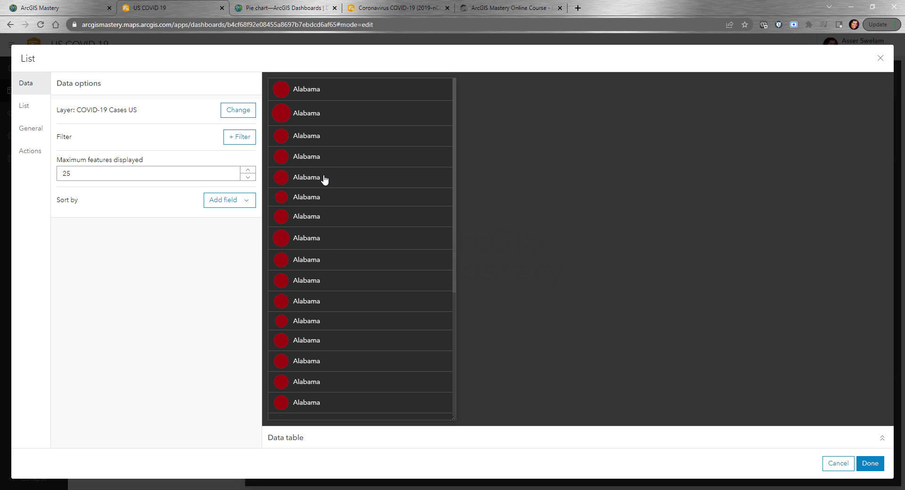
pyautogui.scroll(-4, 324, 179)
pyautogui.scroll(5, 324, 188)
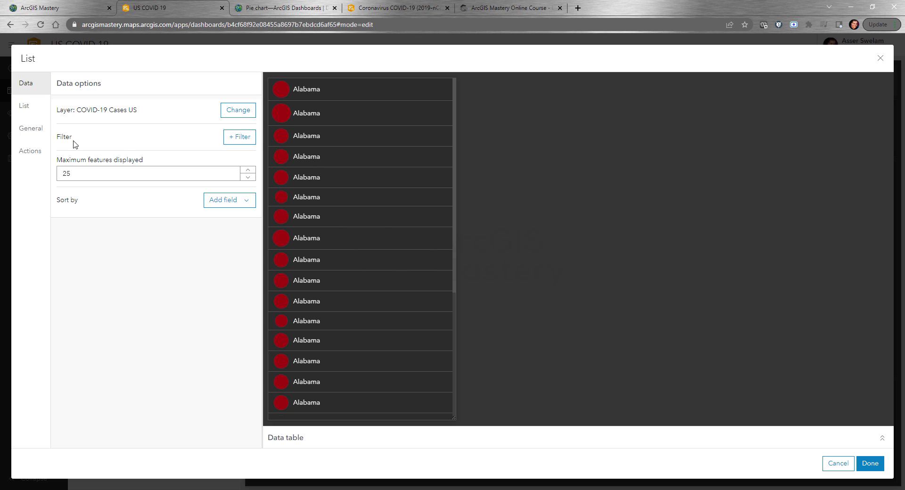
# - Set the list's maximum number of displayed features to 50
pyautogui.doubleClick(65, 175)
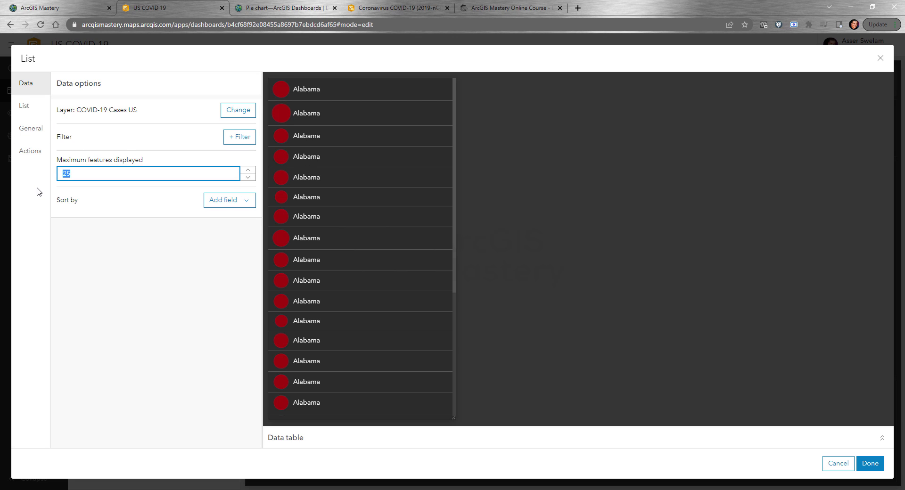
pyautogui.press('BackSpace')
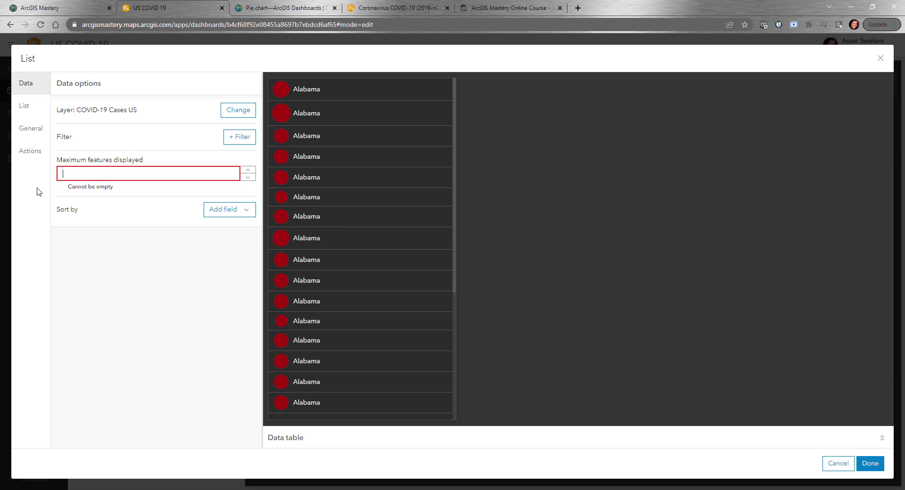
pyautogui.write('50')
pyautogui.click(89, 306)
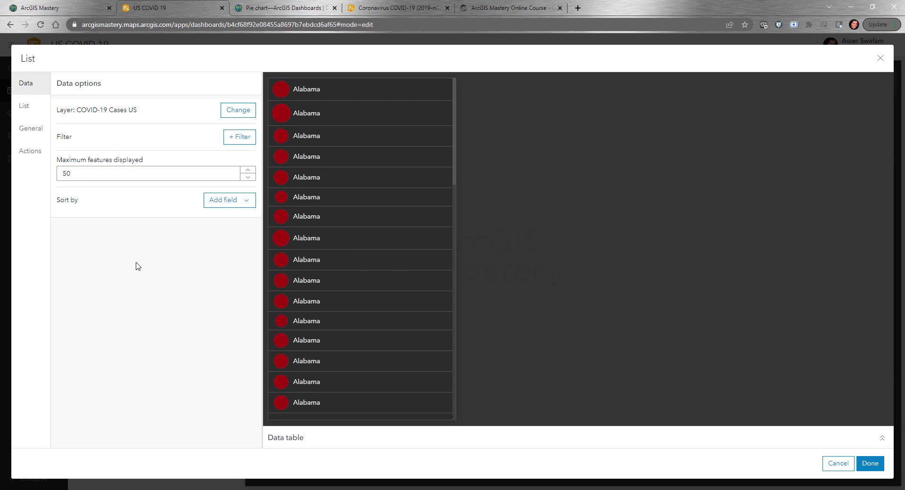
# - Sort the list by Province/State and Deaths, placing Deaths first in the sort order
pyautogui.click(226, 201)
pyautogui.click(201, 239)
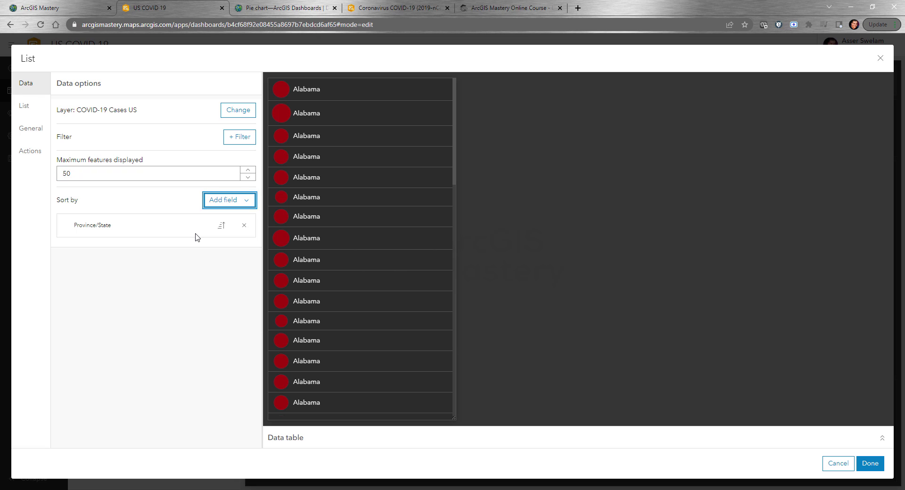
pyautogui.click(240, 207)
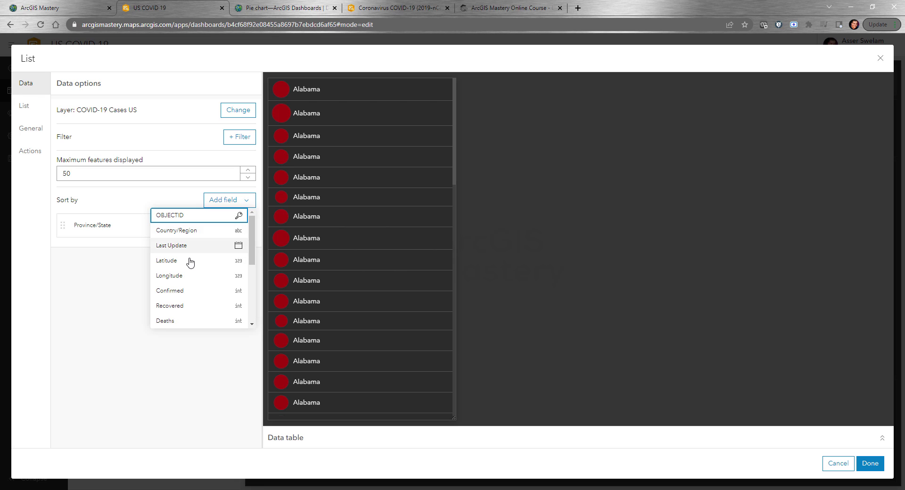
pyautogui.click(179, 322)
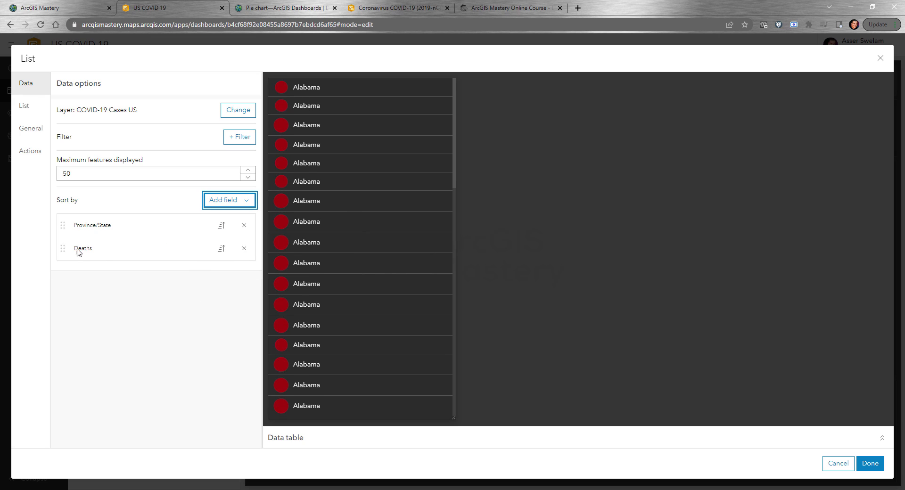
pyautogui.moveTo(62, 247); pyautogui.dragTo(65, 228)
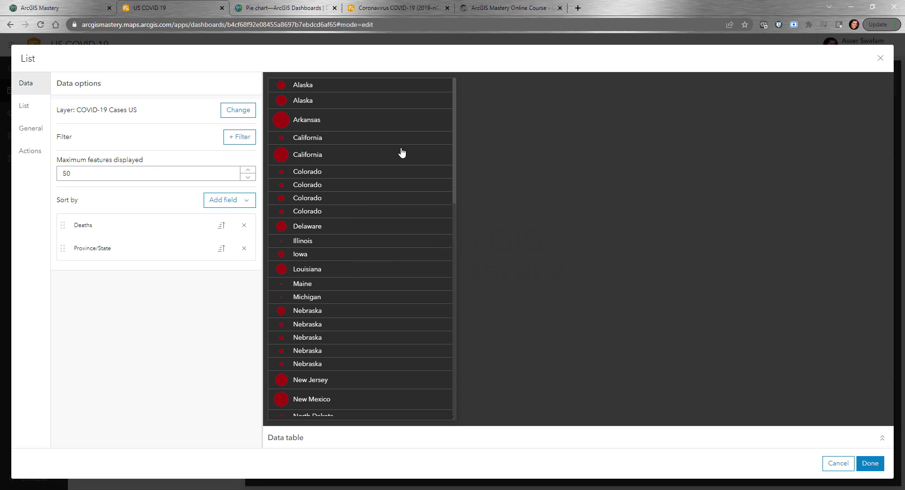
pyautogui.scroll(-7, 372, 207)
pyautogui.scroll(7, 377, 221)
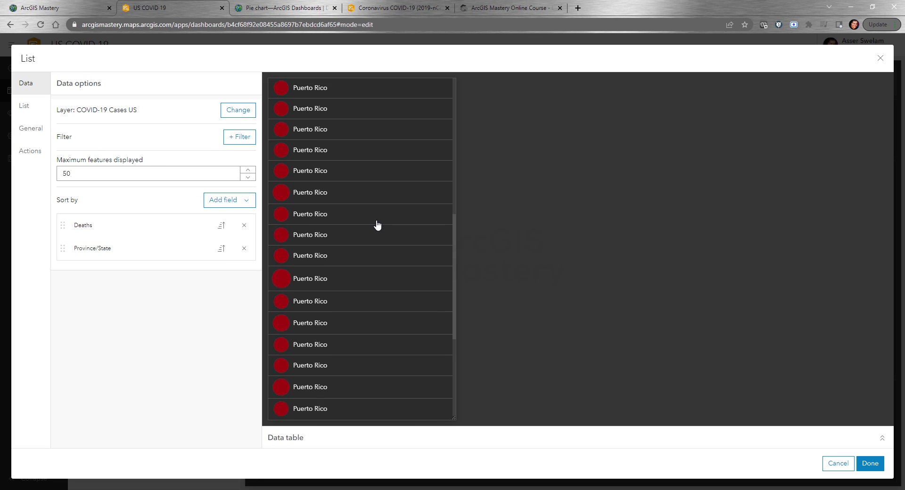
pyautogui.click(213, 201)
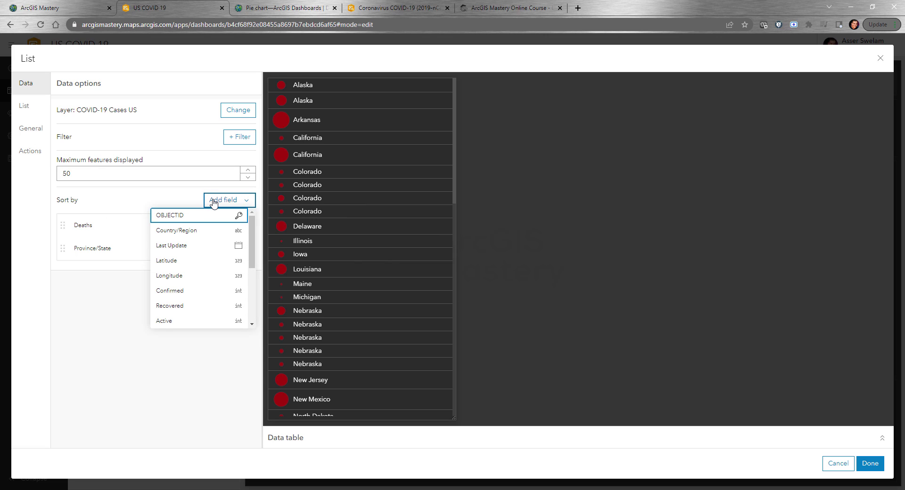
pyautogui.scroll(-3, 200, 252)
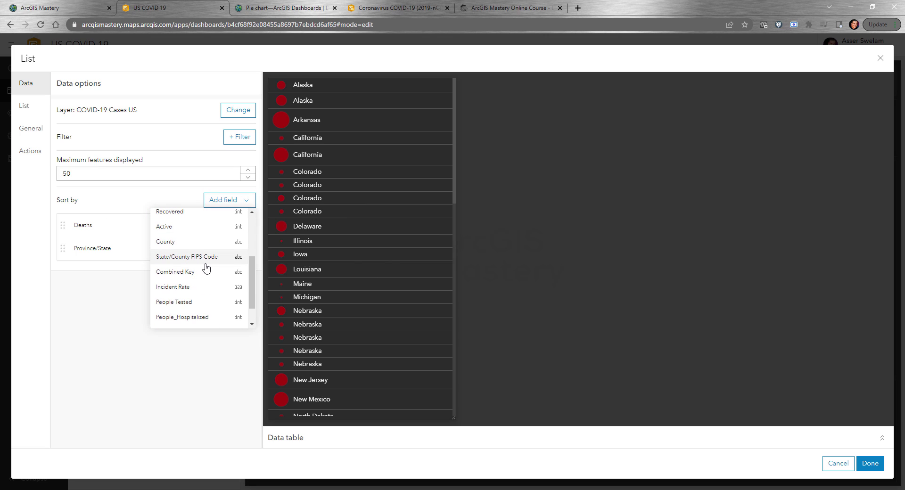
pyautogui.click(198, 242)
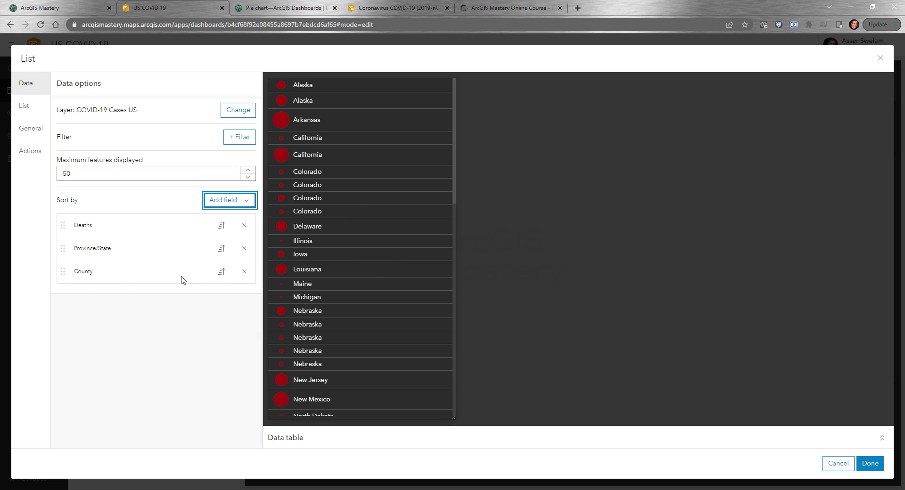
pyautogui.click(243, 275)
# - Set both the Deaths and Province/State sort fields to descending order and look through the sorted list
pyautogui.click(221, 225)
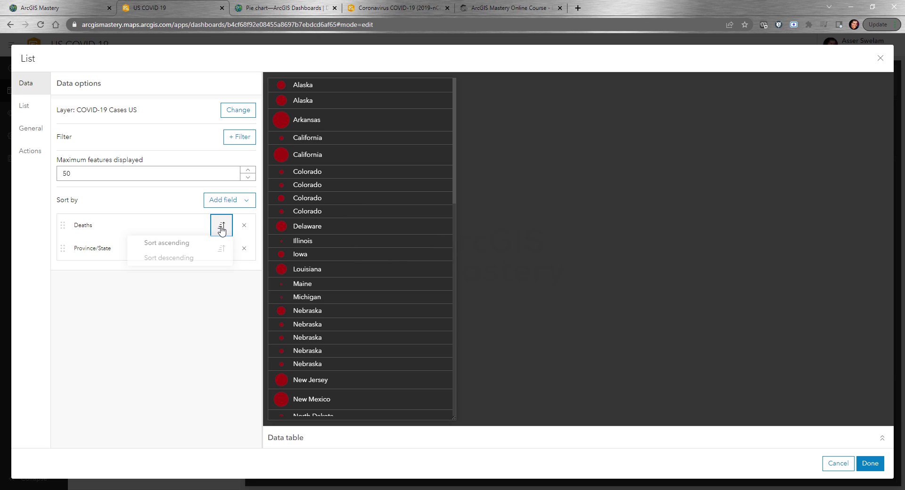
pyautogui.click(192, 258)
pyautogui.click(221, 249)
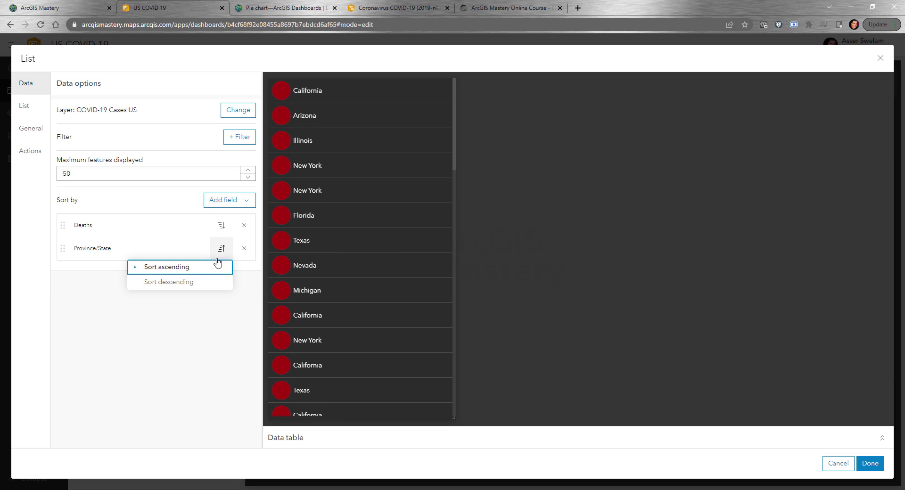
pyautogui.click(193, 284)
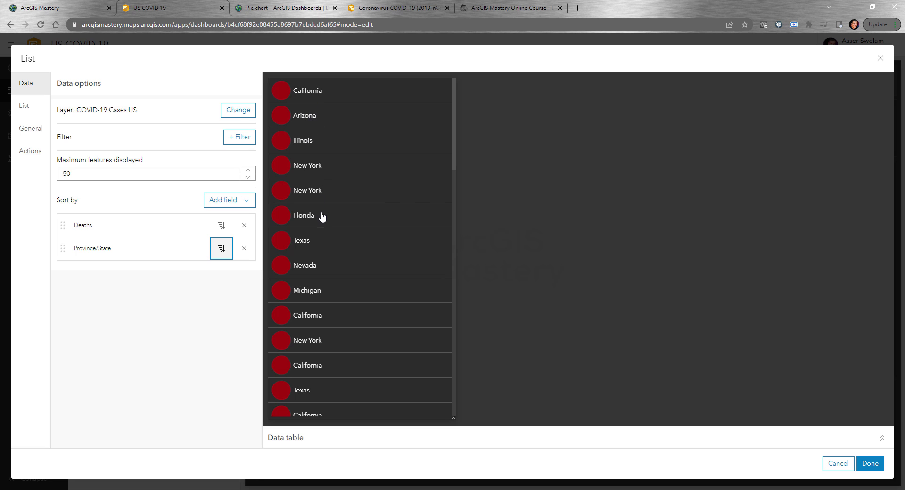
pyautogui.scroll(-10, 334, 247)
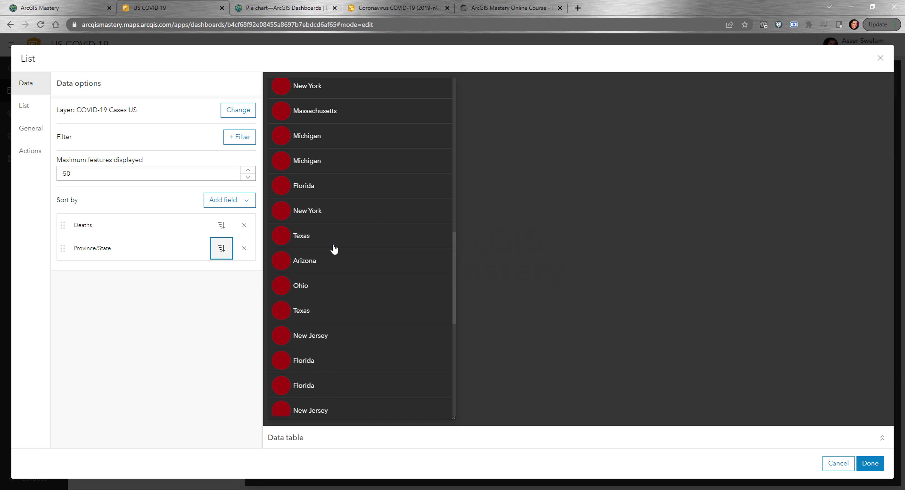
pyautogui.scroll(10, 333, 247)
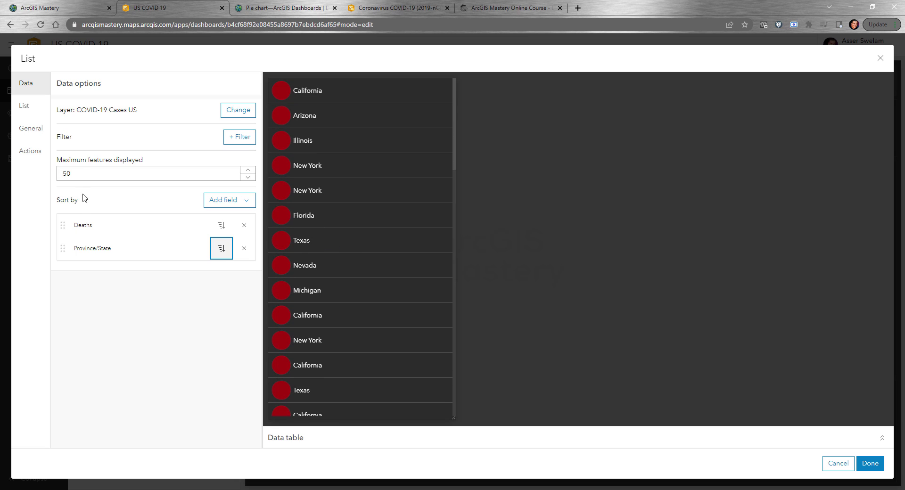
# - Open the list's line item options and check the country list formatting on the Johns Hopkins COVID-19 Dashboard, then return to the list
pyautogui.click(31, 116)
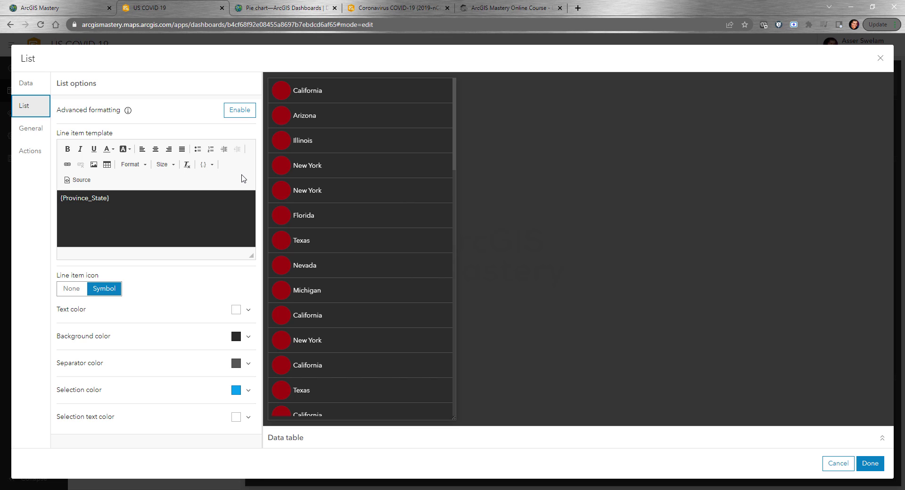
pyautogui.click(24, 85)
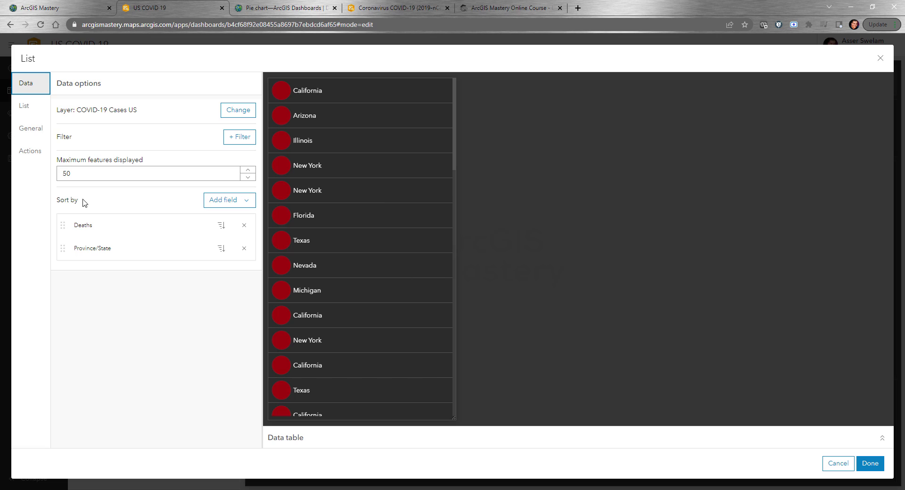
pyautogui.click(24, 106)
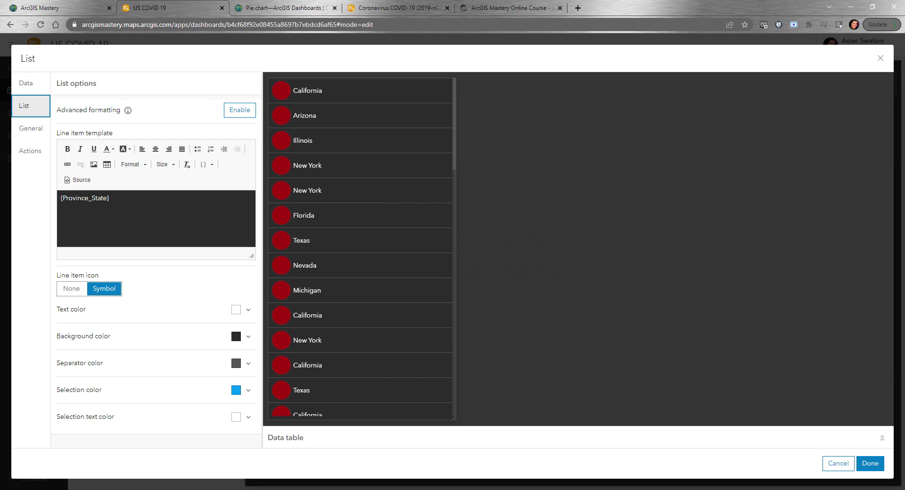
pyautogui.click(403, 13)
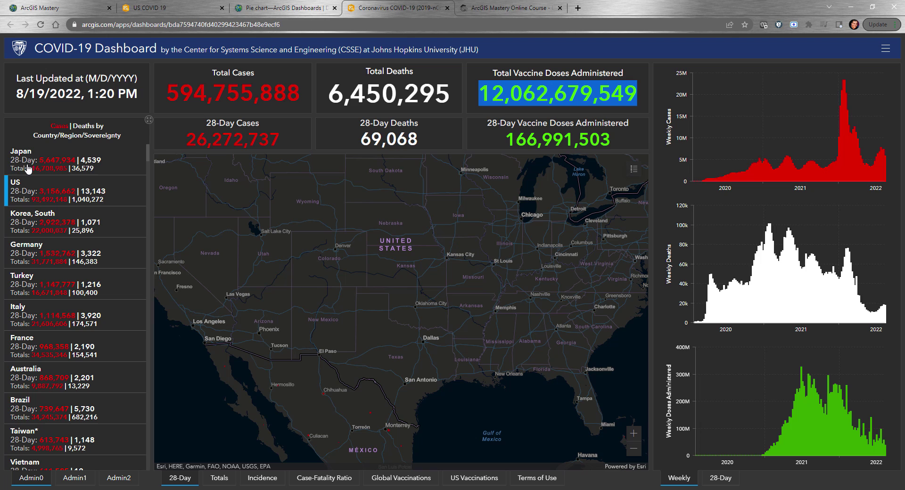
pyautogui.click(45, 8)
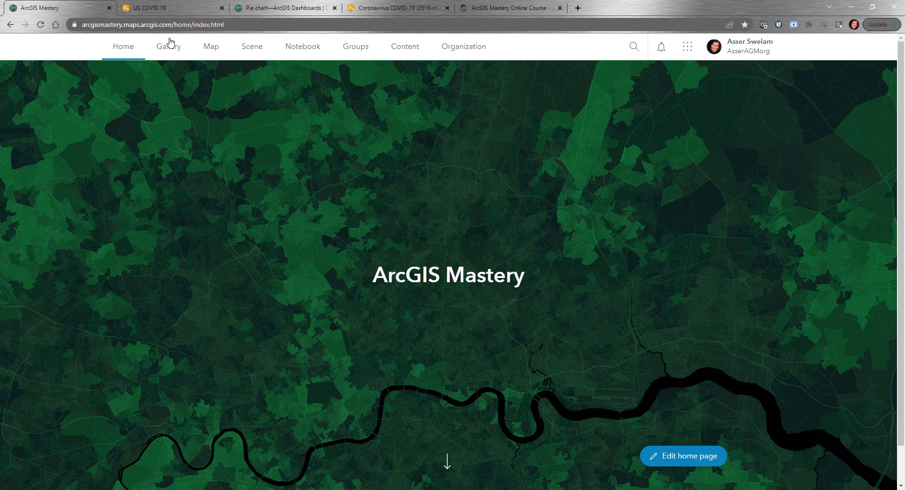
pyautogui.click(166, 8)
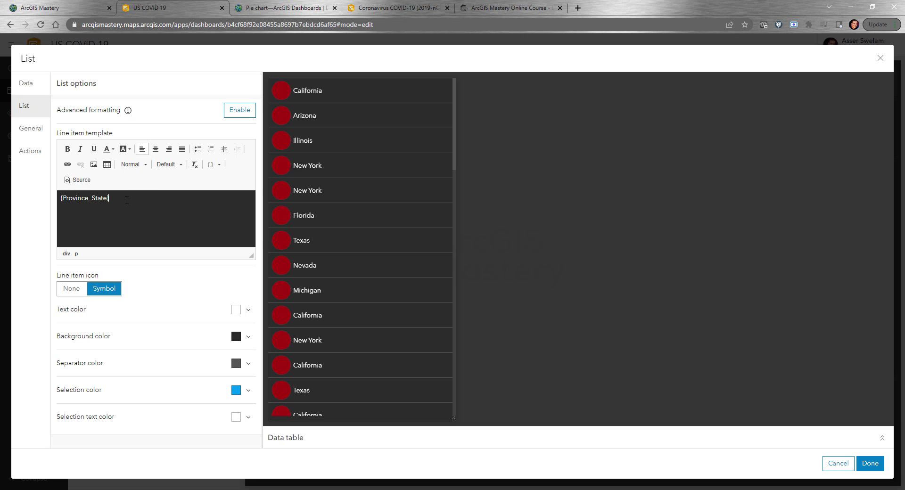
# - Add a second line to the line item template reading "Deaths:" followed by the {Deaths} field
pyautogui.press('Return')
pyautogui.write('D')
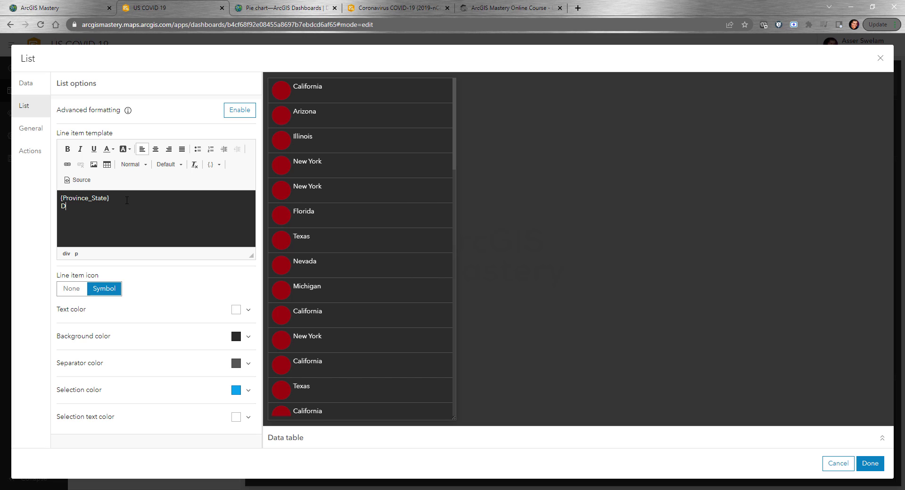
pyautogui.write('eaths:')
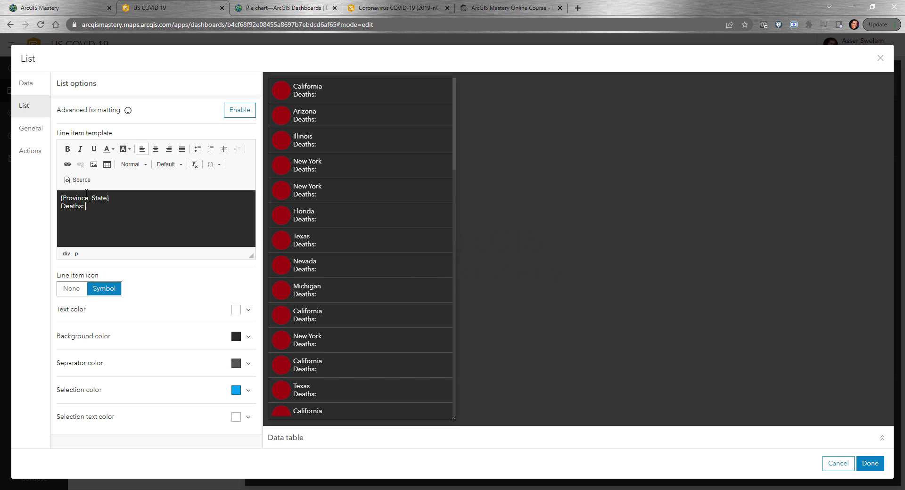
pyautogui.click(219, 166)
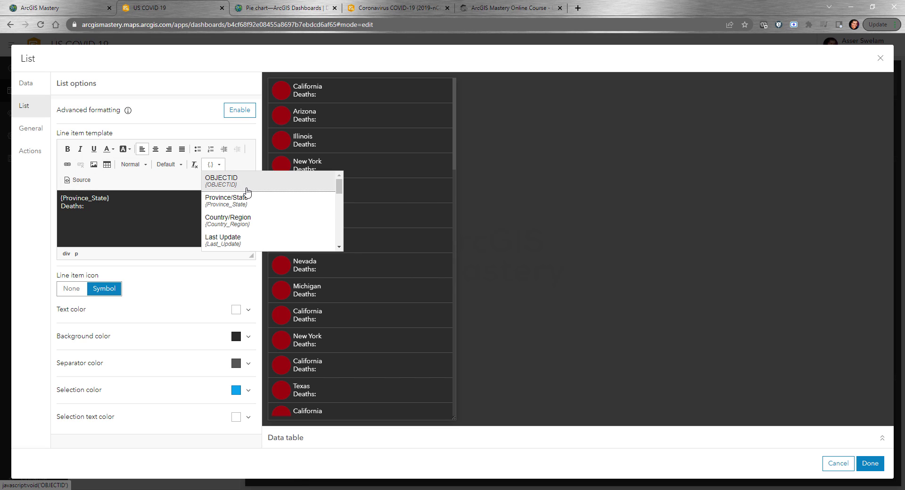
pyautogui.scroll(-1, 247, 229)
pyautogui.scroll(-3, 250, 229)
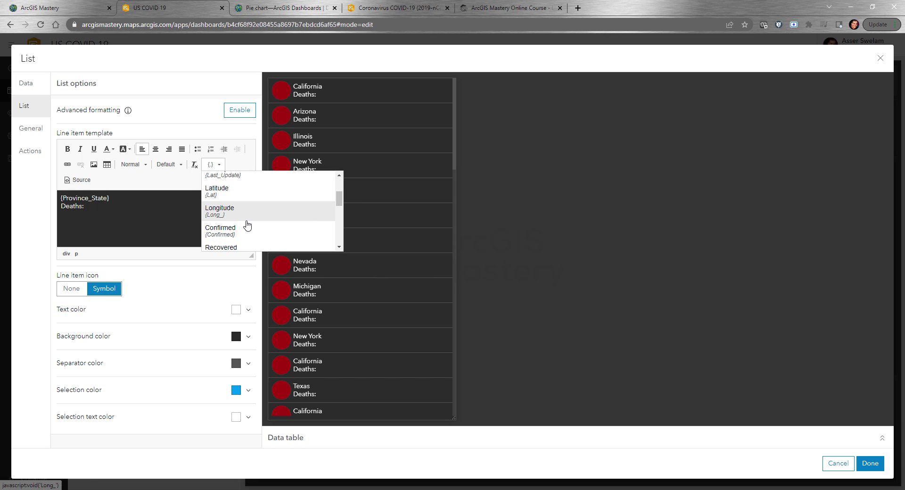
pyautogui.click(242, 208)
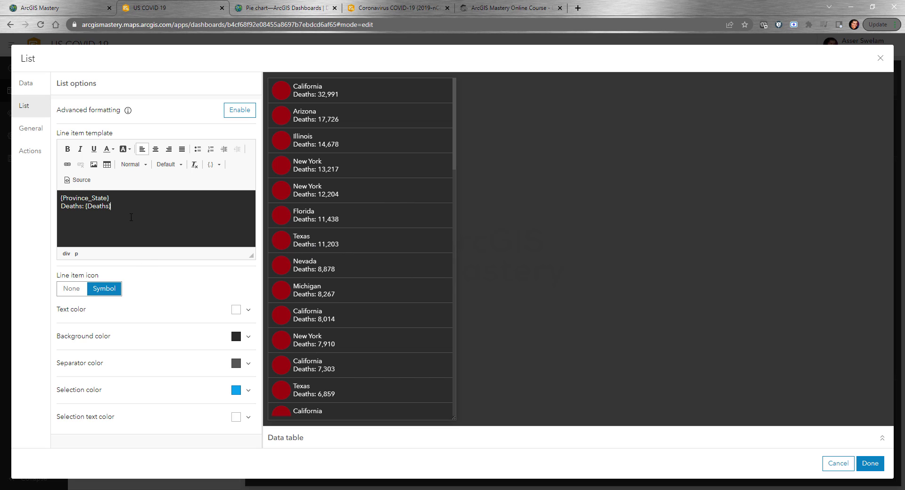
# - Append the text ", And Confirmed:" after the {Deaths} field in the line item template
pyautogui.write(': And Acti')
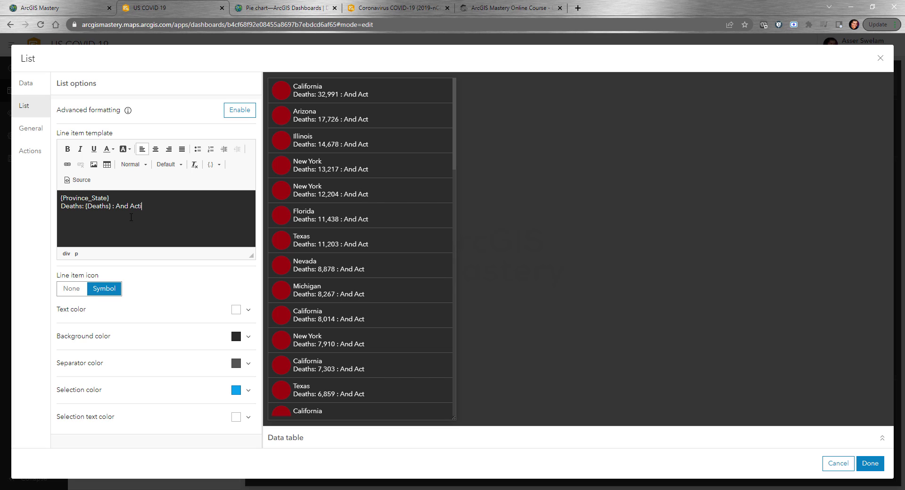
pyautogui.write('ve')
pyautogui.press('BackSpace')
pyautogui.press('BackSpace')
pyautogui.press('BackSpace')
pyautogui.press('BackSpace')
pyautogui.press('BackSpace')
pyautogui.press('BackSpace')
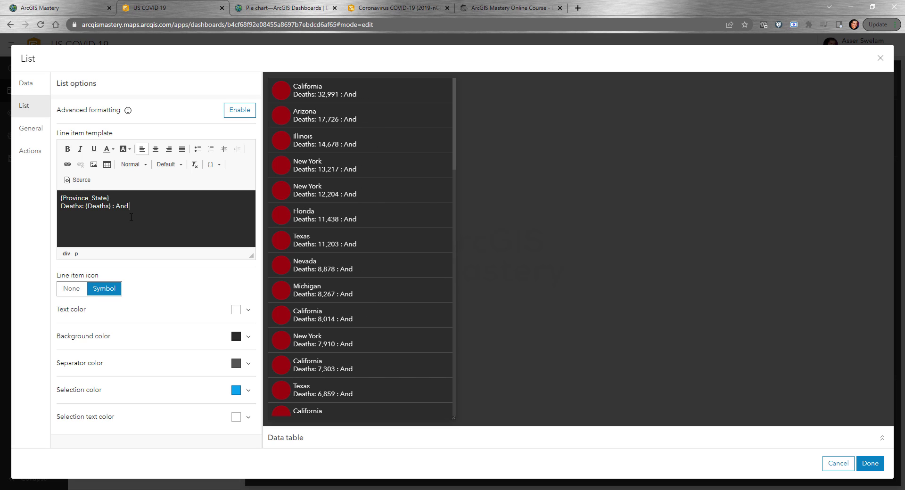
pyautogui.write('Confirmed:')
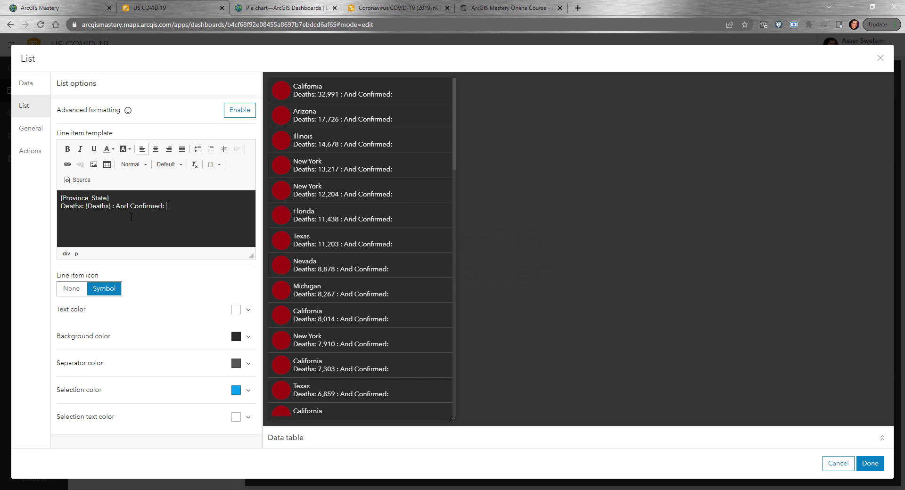
pyautogui.press('BackSpace')
pyautogui.press('BackSpace')
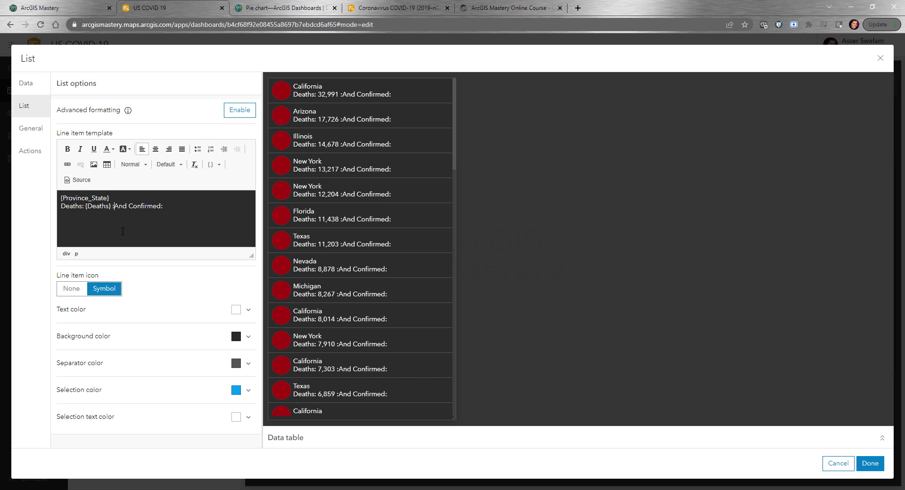
pyautogui.write(',')
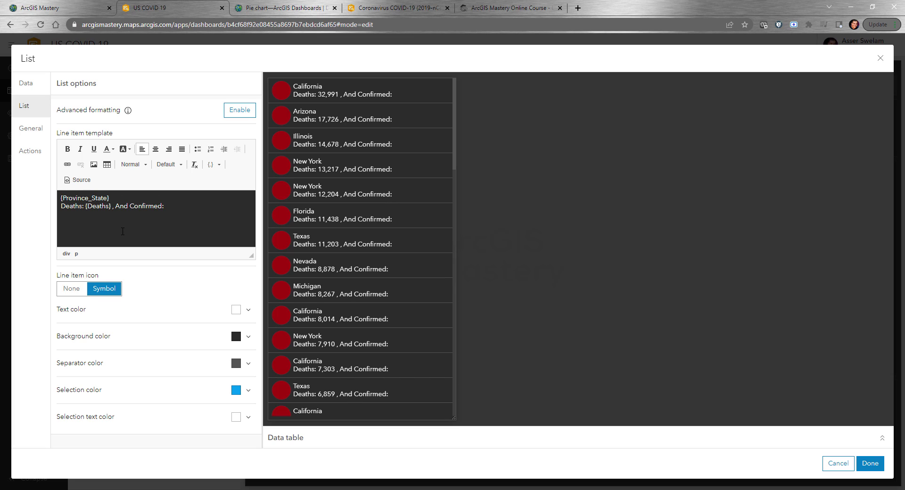
# - Insert the {Confirmed} field after "And Confirmed:" in the line item template
pyautogui.click(213, 165)
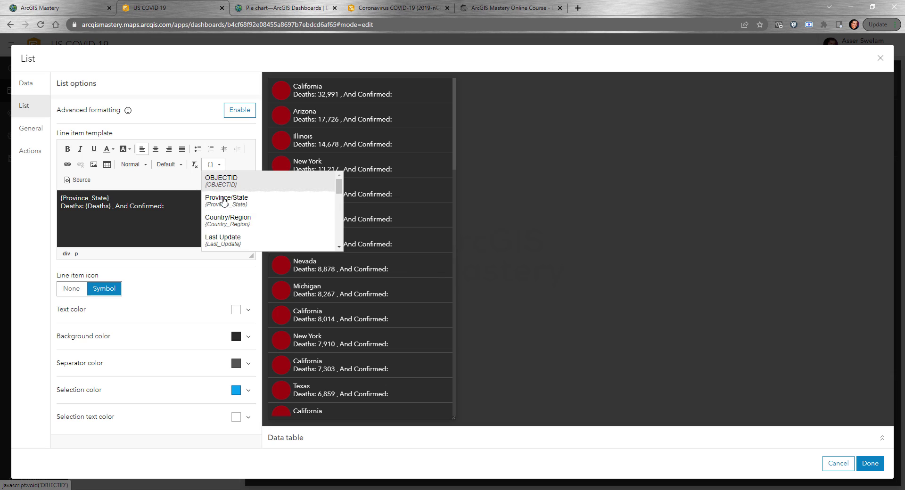
pyautogui.scroll(-2, 255, 221)
pyautogui.scroll(-2, 248, 212)
pyautogui.scroll(1, 248, 212)
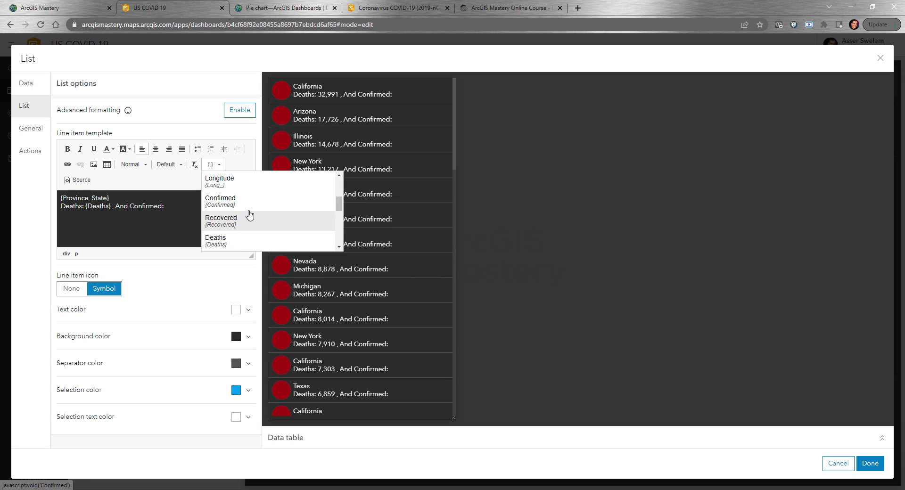
pyautogui.click(241, 209)
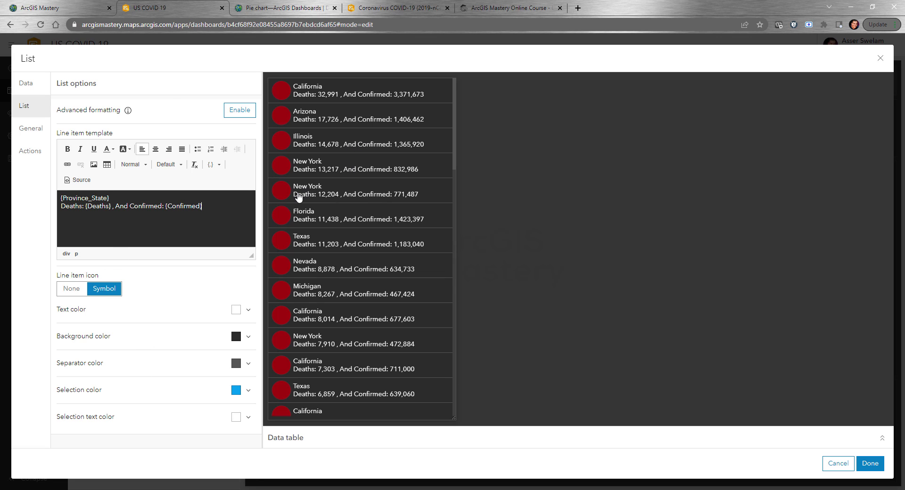
# - Check how the Johns Hopkins COVID-19 Dashboard formats its country list, and return to the US COVID 19 list settings
pyautogui.click(286, 10)
pyautogui.click(396, 8)
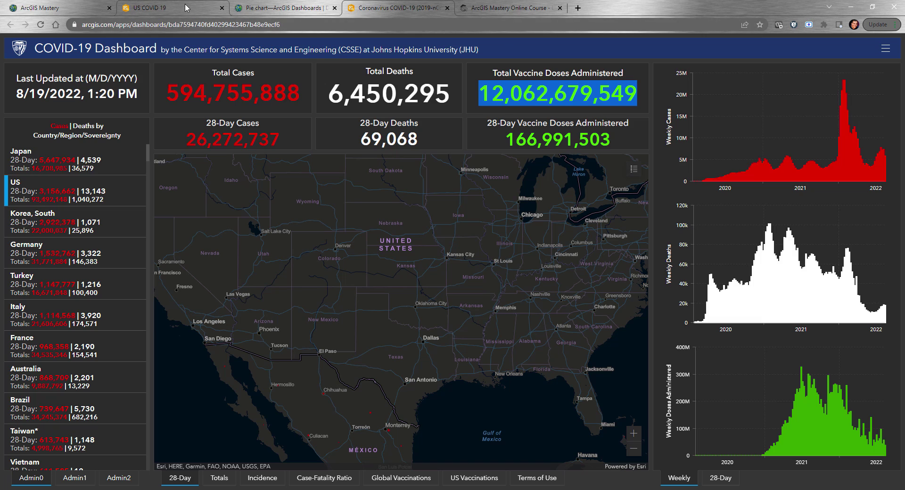
pyautogui.click(157, 11)
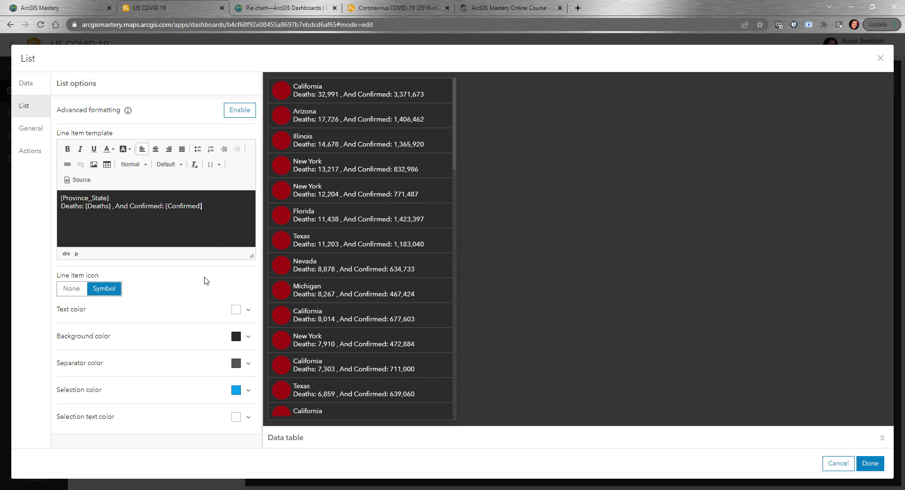
pyautogui.click(241, 312)
pyautogui.click(300, 141)
pyautogui.moveTo(302, 140); pyautogui.dragTo(94, 126)
pyautogui.click(93, 160)
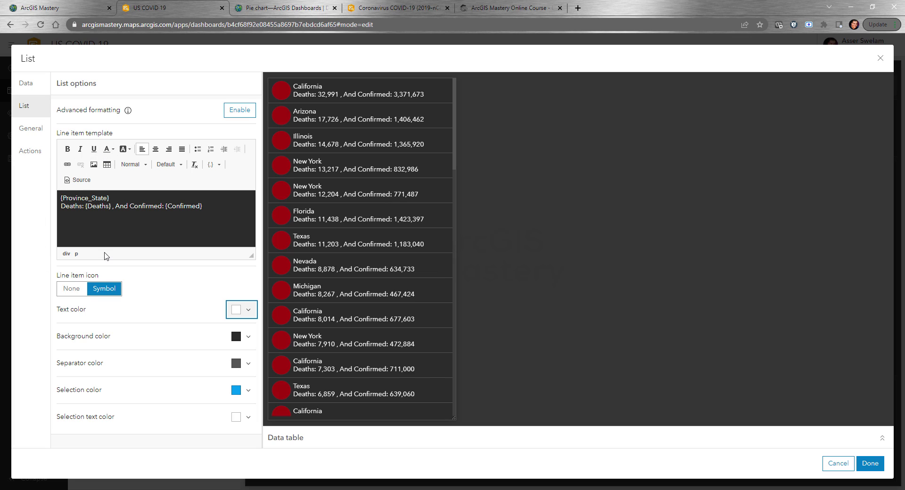
# - Select the whole line item template text and compare it with the country list on the Johns Hopkins COVID-19 Dashboard
pyautogui.moveTo(204, 206); pyautogui.dragTo(54, 201)
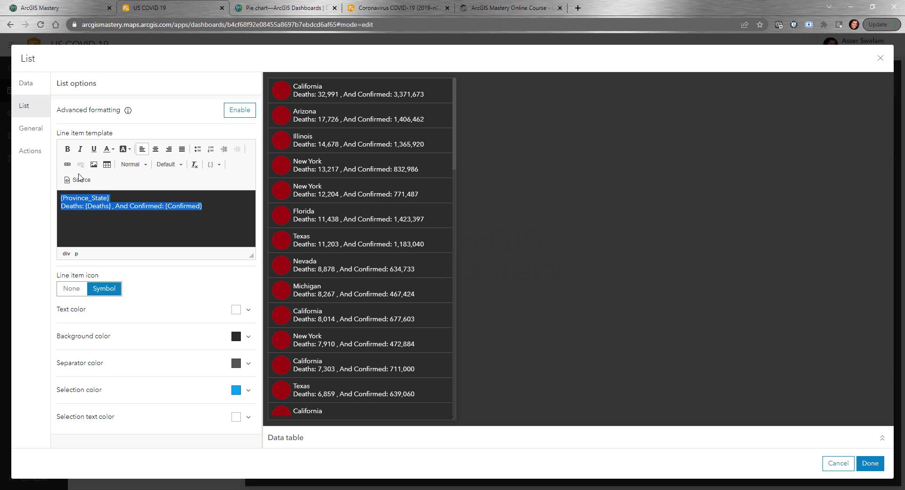
pyautogui.click(253, 9)
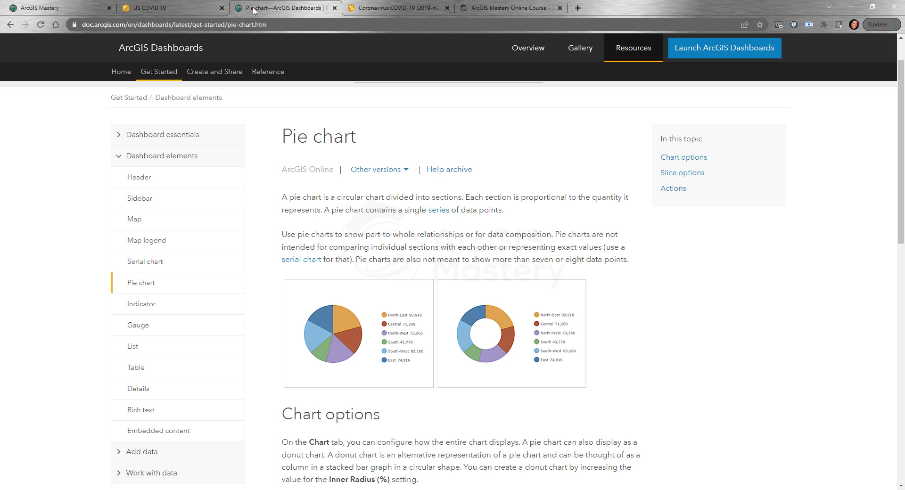
pyautogui.click(187, 9)
pyautogui.moveTo(396, 8); pyautogui.dragTo(283, 8)
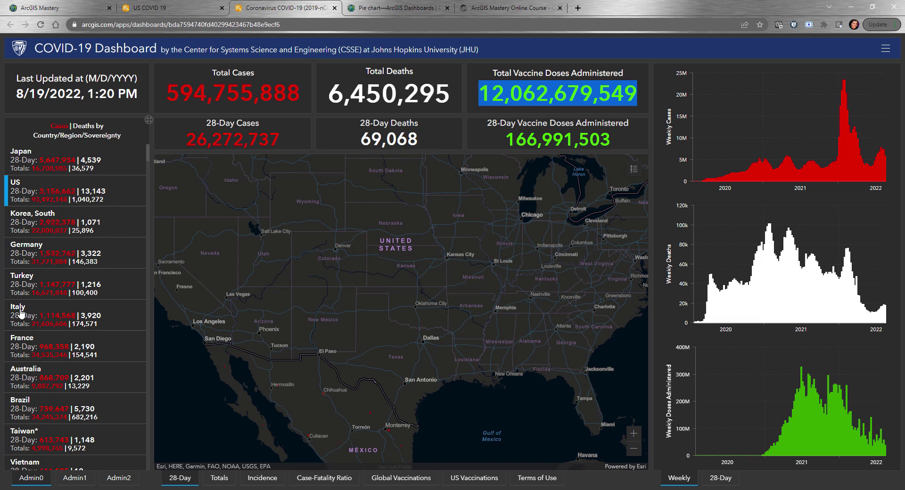
pyautogui.click(142, 8)
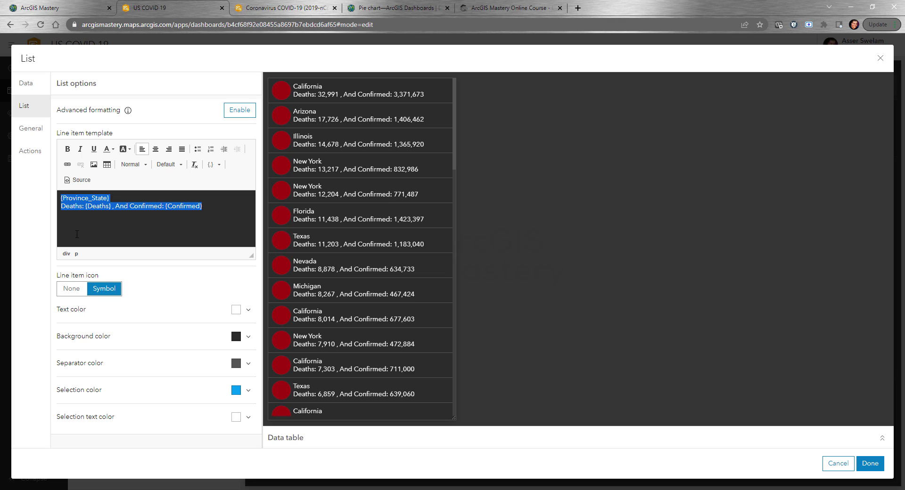
# - Try centering the Deaths line and the {Province_State} line of the template in turn, restoring left alignment each time
pyautogui.click(74, 206)
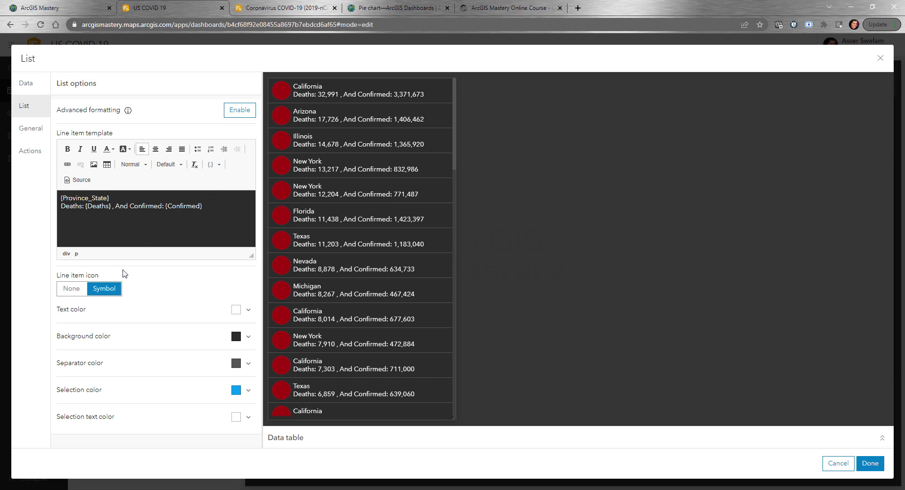
pyautogui.click(155, 150)
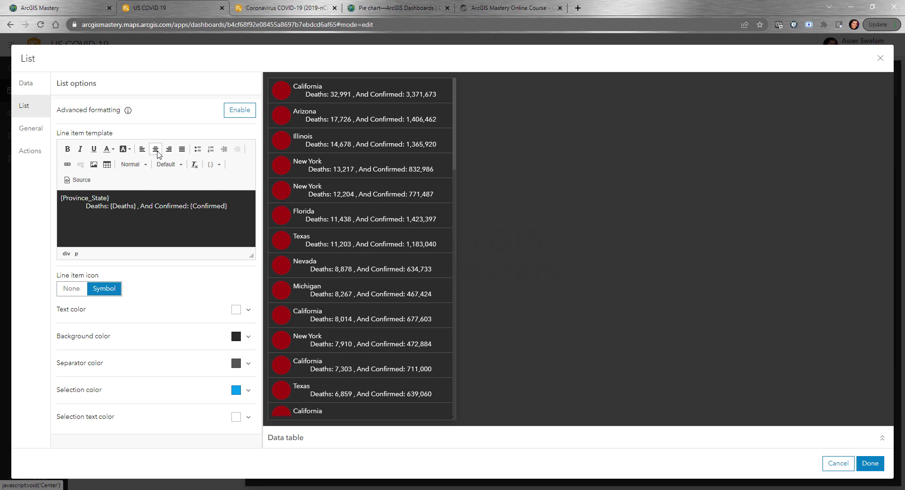
pyautogui.click(169, 150)
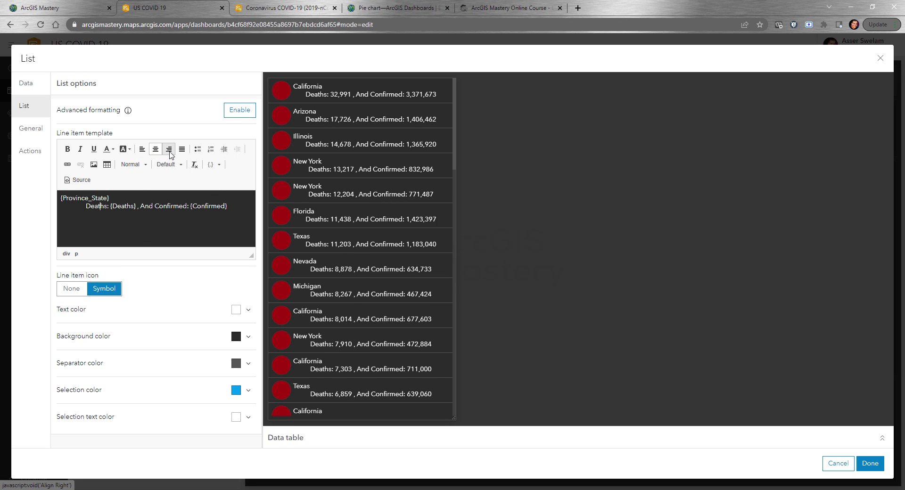
pyautogui.click(142, 149)
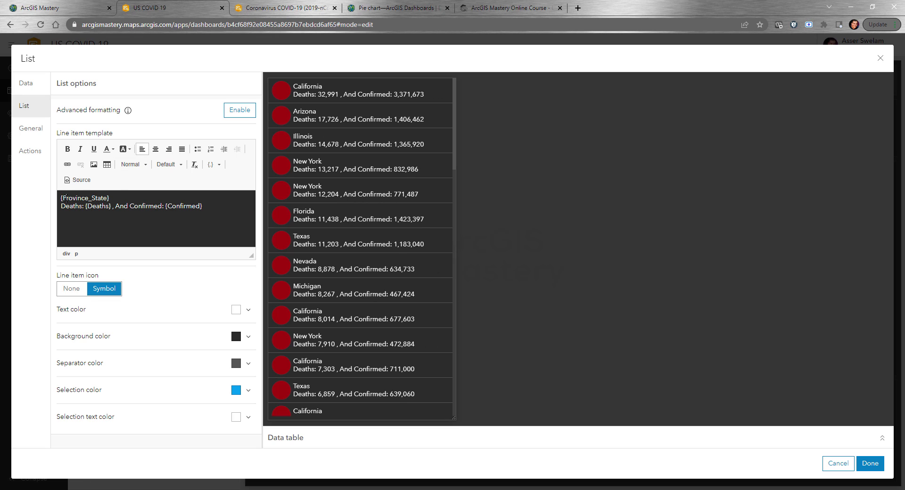
pyautogui.click(156, 149)
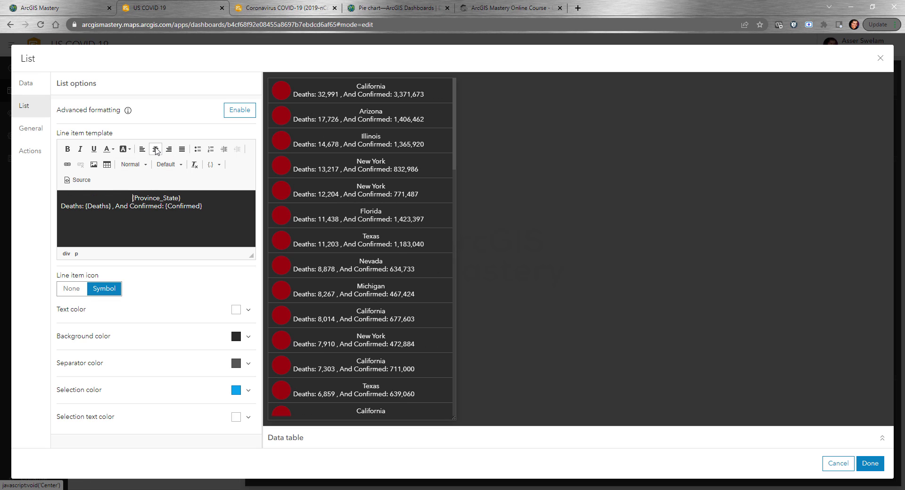
pyautogui.click(141, 150)
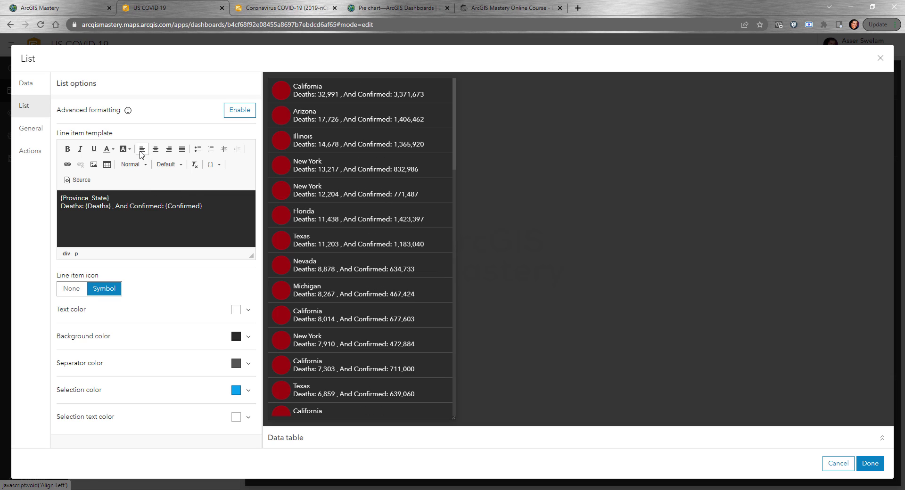
# - Make the {Province_State} field in the line item template bold
pyautogui.moveTo(120, 200); pyautogui.dragTo(66, 194)
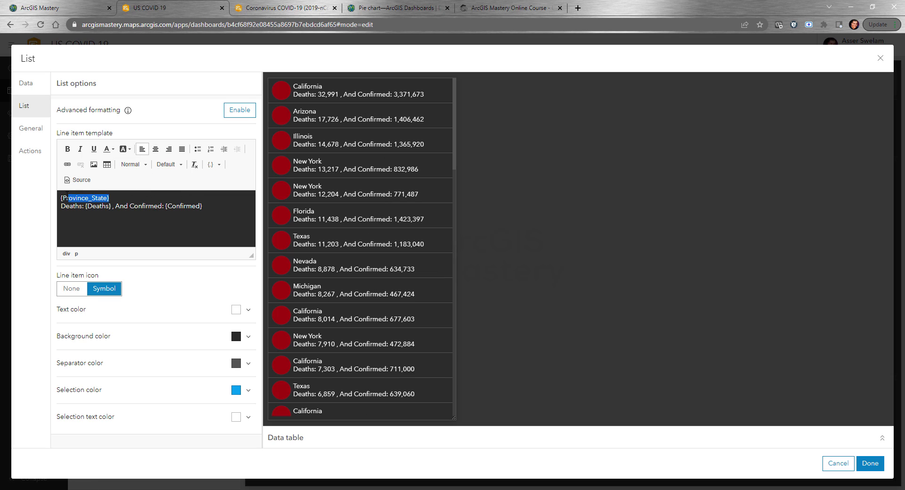
pyautogui.click(68, 149)
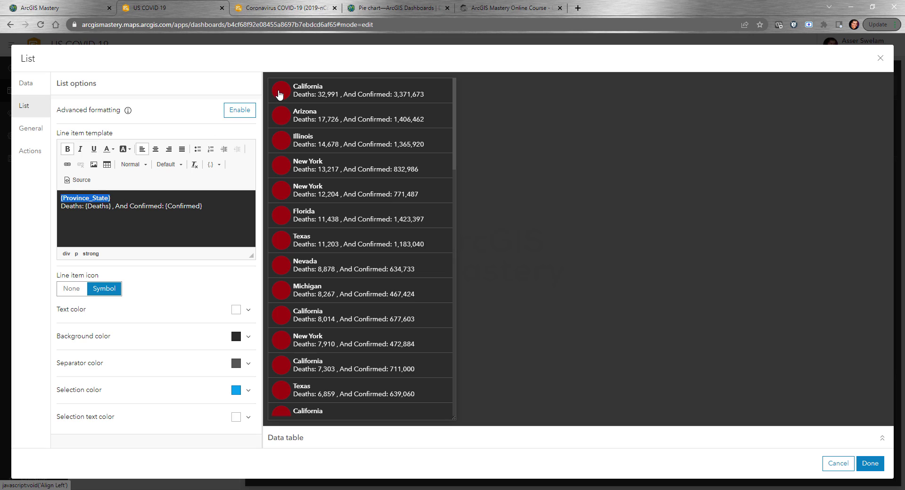
pyautogui.click(145, 233)
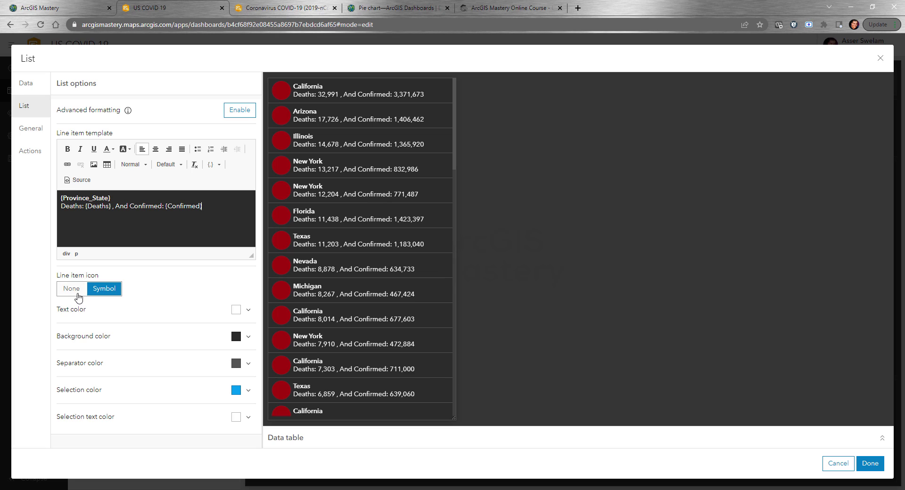
# - Try the list without a line item icon, and restore the Symbol option
pyautogui.click(105, 295)
pyautogui.click(77, 295)
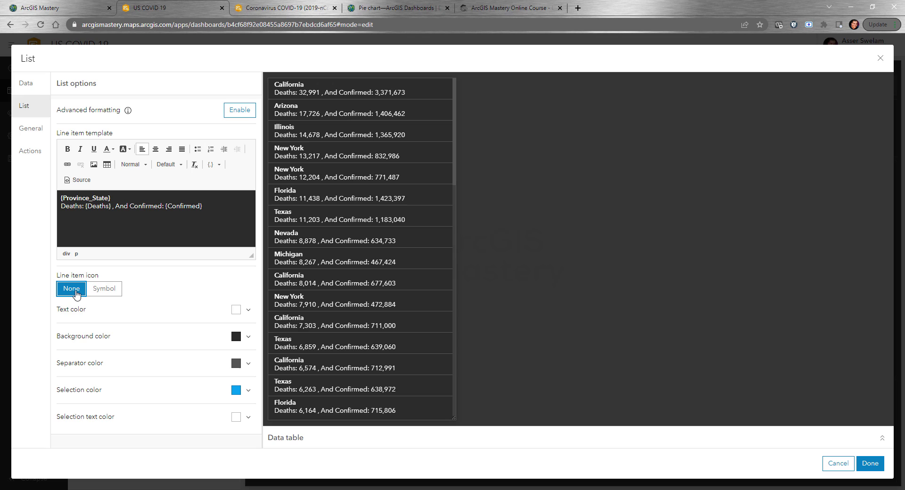
pyautogui.click(100, 293)
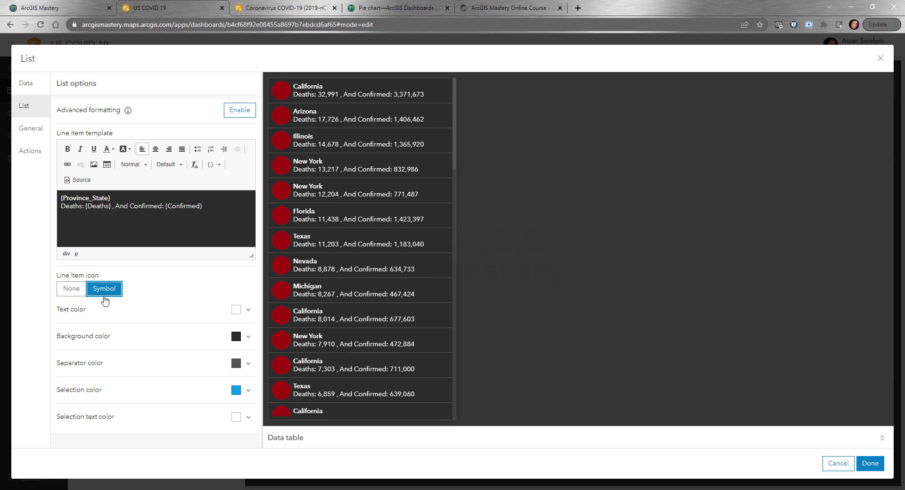
# - Copy the heading "Cases | Deaths by Country/Region/Sovereignty" from the Johns Hopkins COVID-19 Dashboard and paste it as the list's title
pyautogui.click(37, 133)
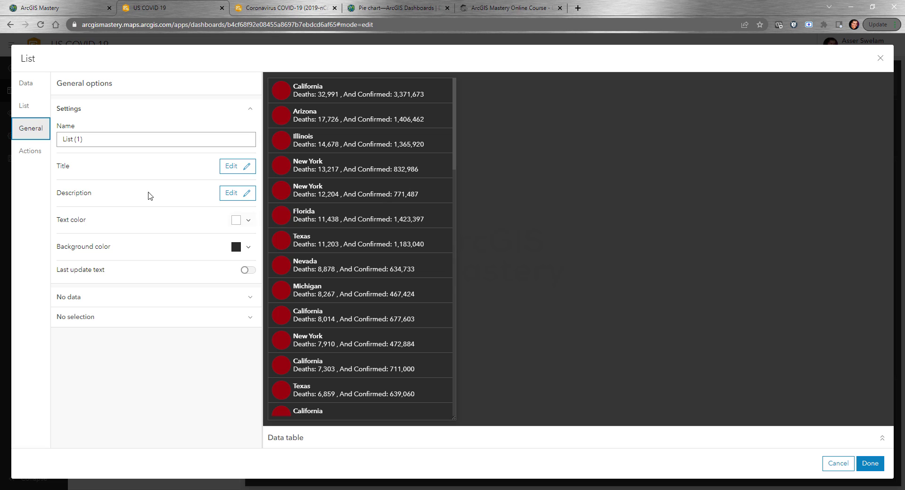
pyautogui.click(283, 8)
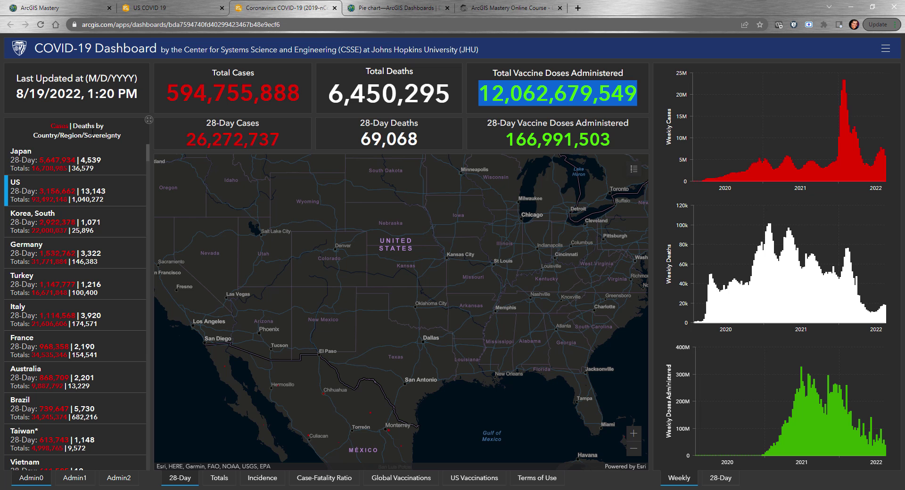
pyautogui.moveTo(51, 126); pyautogui.dragTo(117, 133)
pyautogui.hotkey('ctrl', 'c')
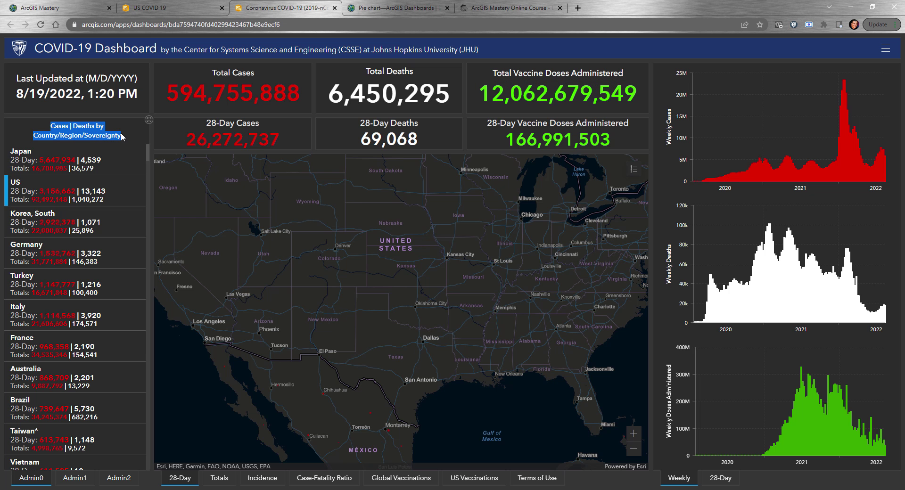
pyautogui.click(162, 8)
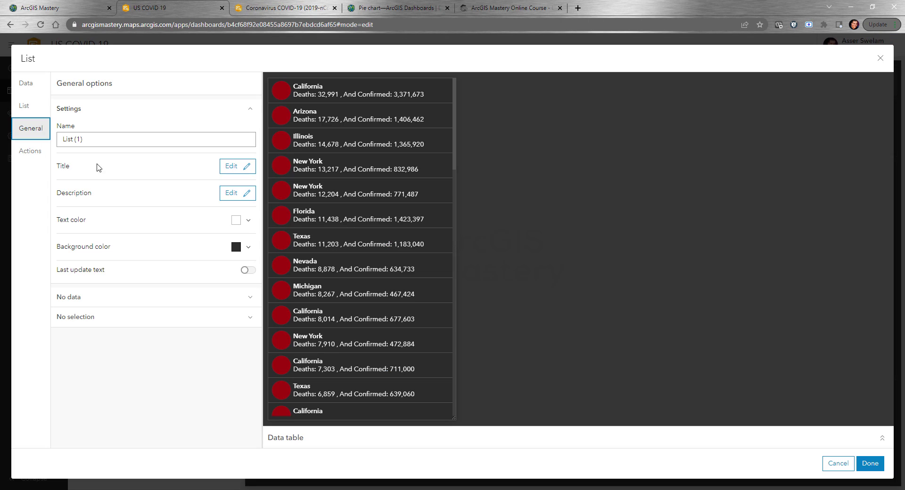
pyautogui.click(91, 143)
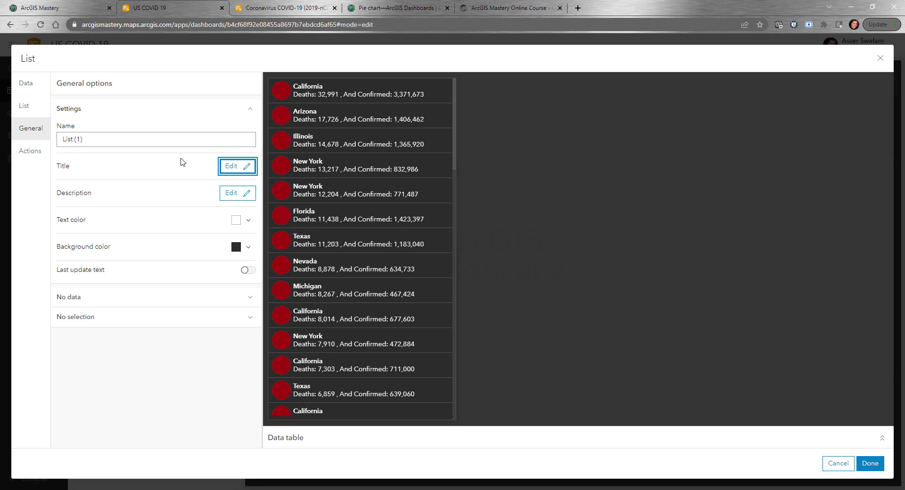
pyautogui.click(229, 167)
pyautogui.hotkey('ctrl', 'v')
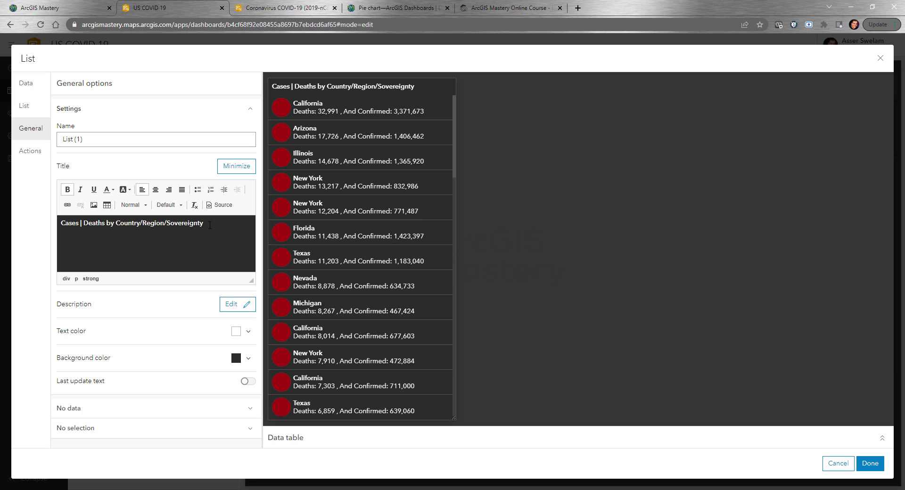
# - Shorten the list title to "Cases | Deaths" and center it
pyautogui.moveTo(210, 225); pyautogui.dragTo(115, 225)
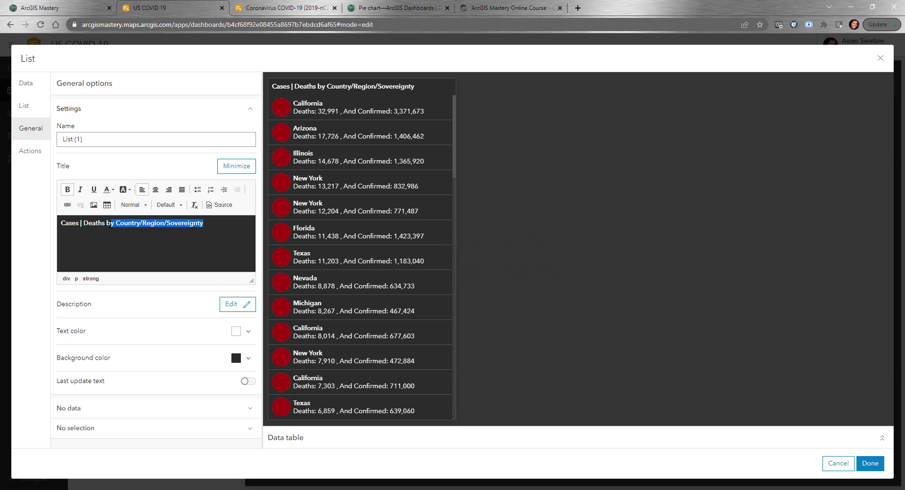
pyautogui.press('BackSpace')
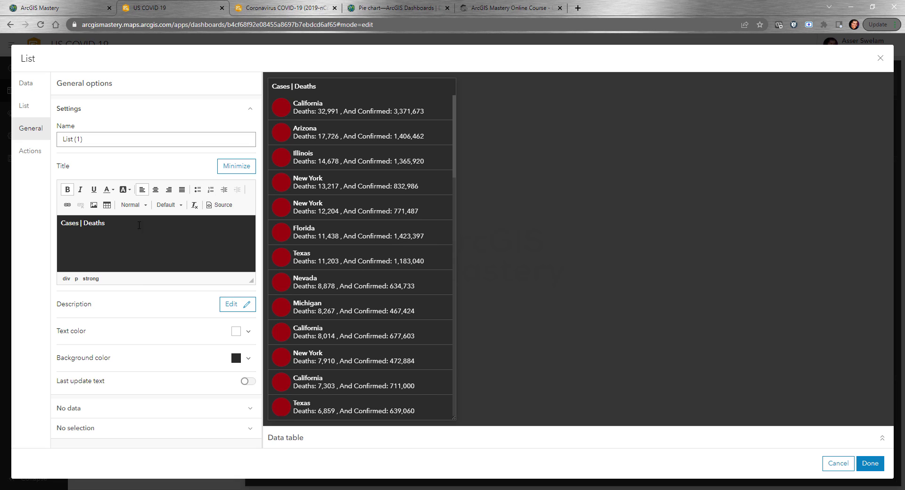
pyautogui.click(155, 189)
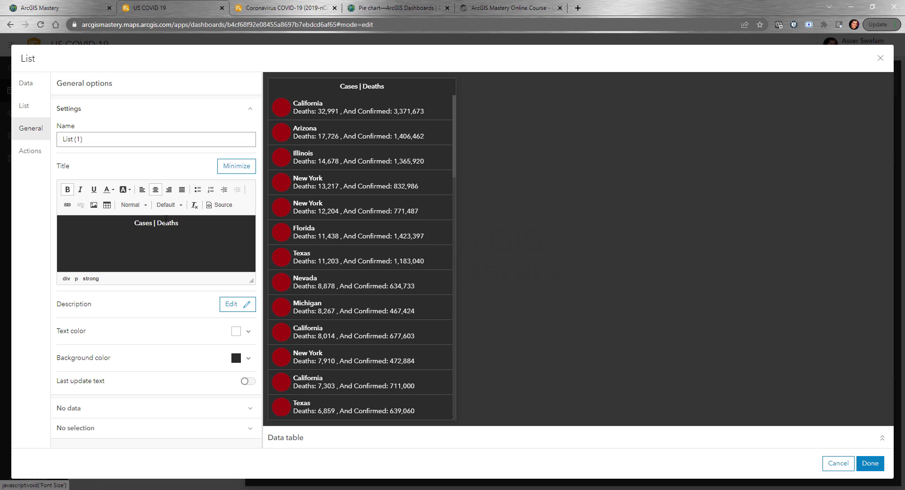
# - Try a red highlight behind the word "Deaths" in the list title, and remove it
pyautogui.doubleClick(167, 222)
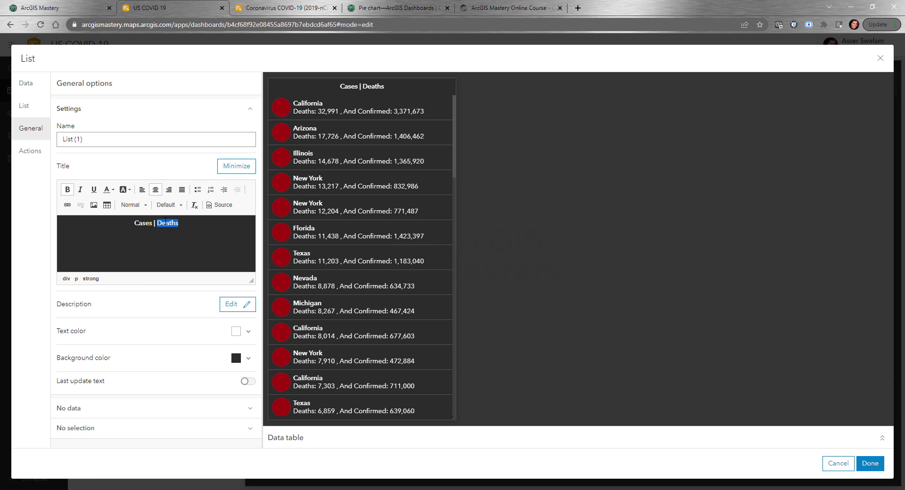
pyautogui.click(126, 190)
pyautogui.click(154, 250)
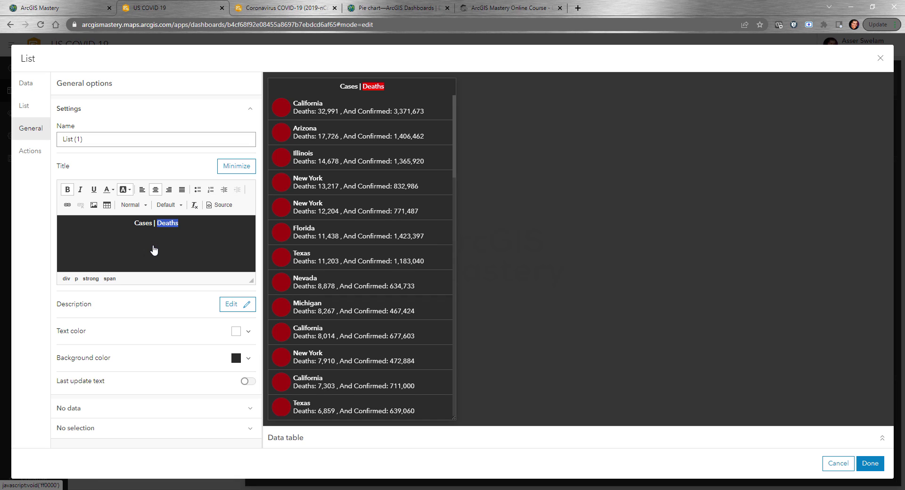
pyautogui.click(126, 190)
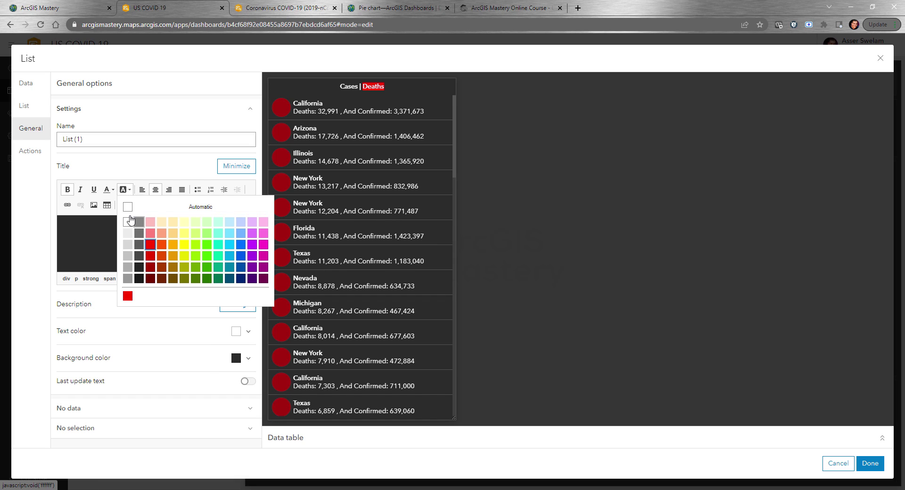
pyautogui.click(128, 208)
# - Set the text color of the word "Deaths" in the list title to red
pyautogui.click(109, 190)
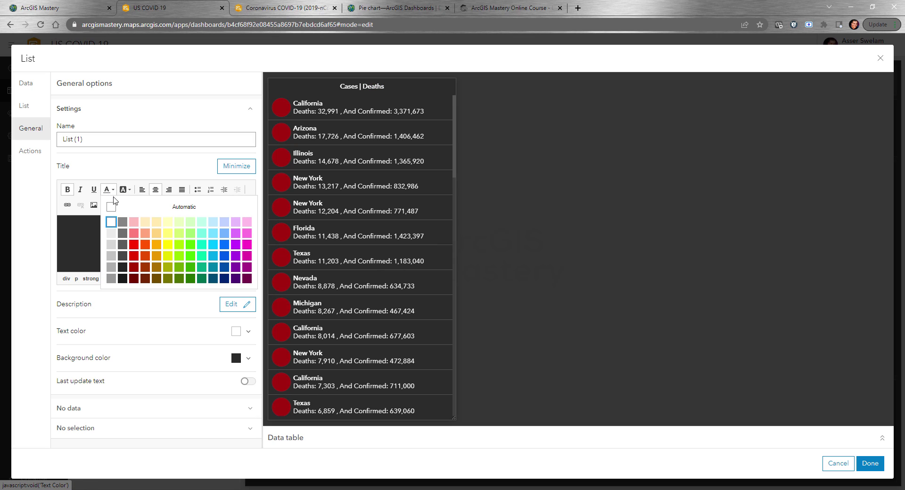
pyautogui.click(134, 245)
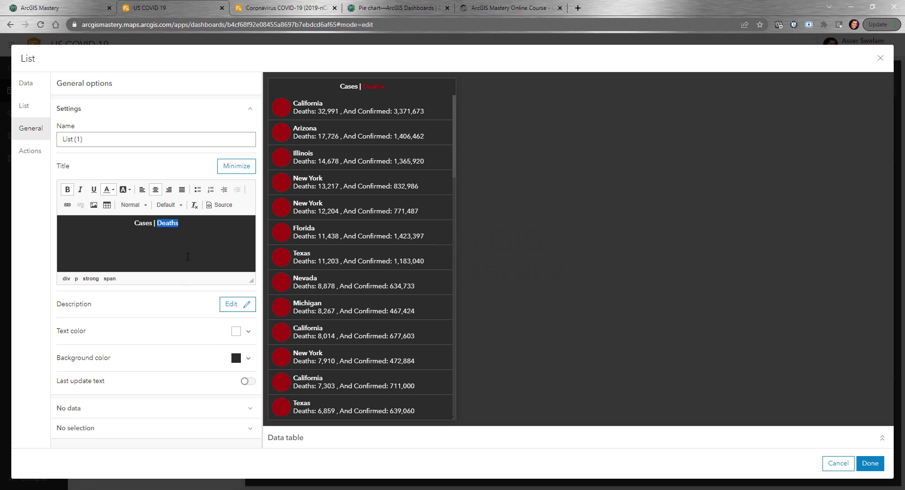
# - Add a description to the list reading "by State, Deaths, Confirmed cases"
pyautogui.click(232, 304)
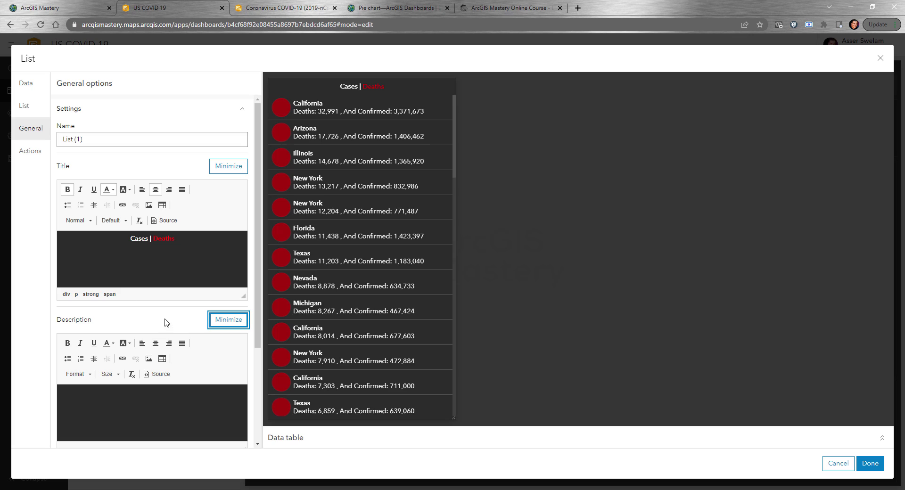
pyautogui.click(128, 408)
pyautogui.write('by Country/Region/Sovereignty')
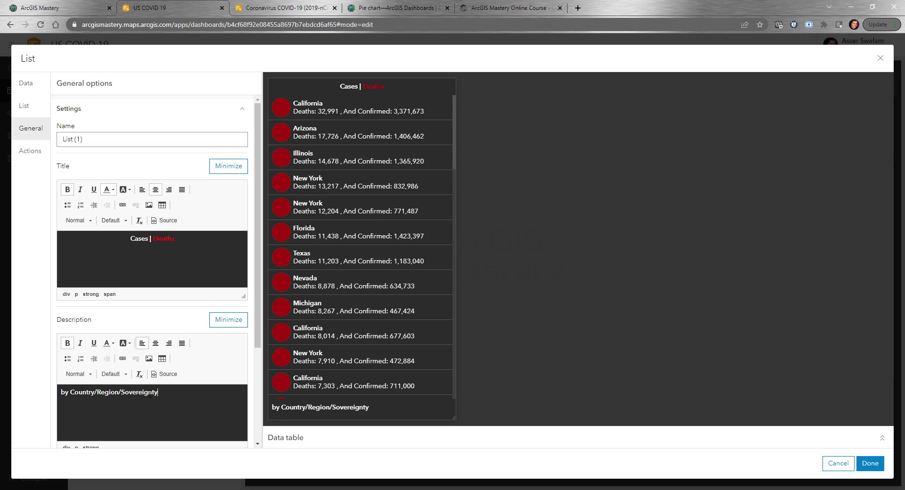
pyautogui.moveTo(150, 396); pyautogui.dragTo(72, 392)
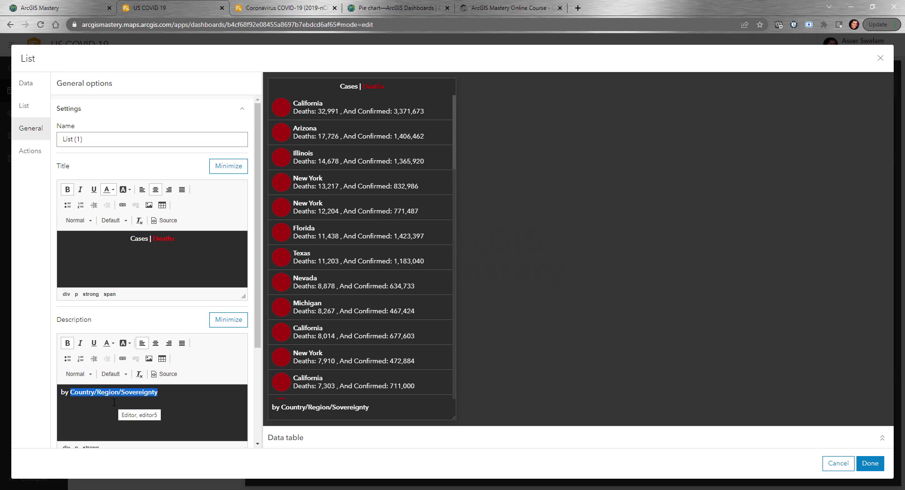
pyautogui.write('State, De')
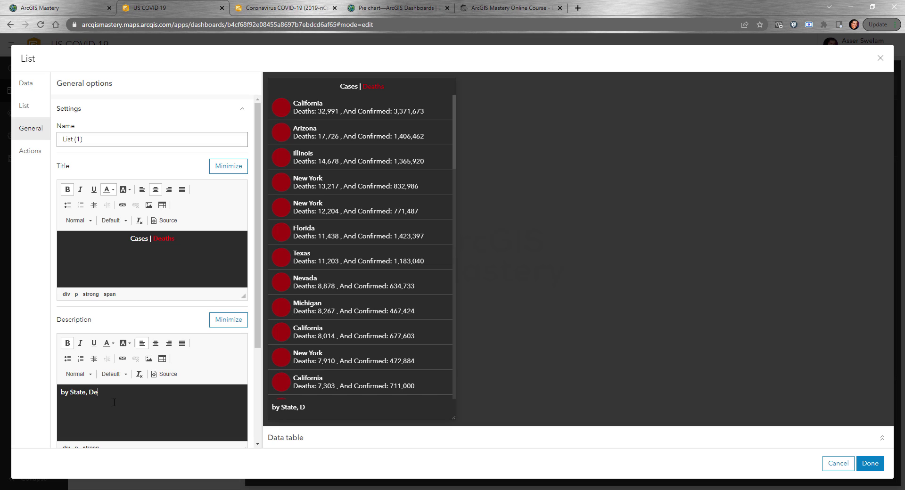
pyautogui.write('onfirmed cases')
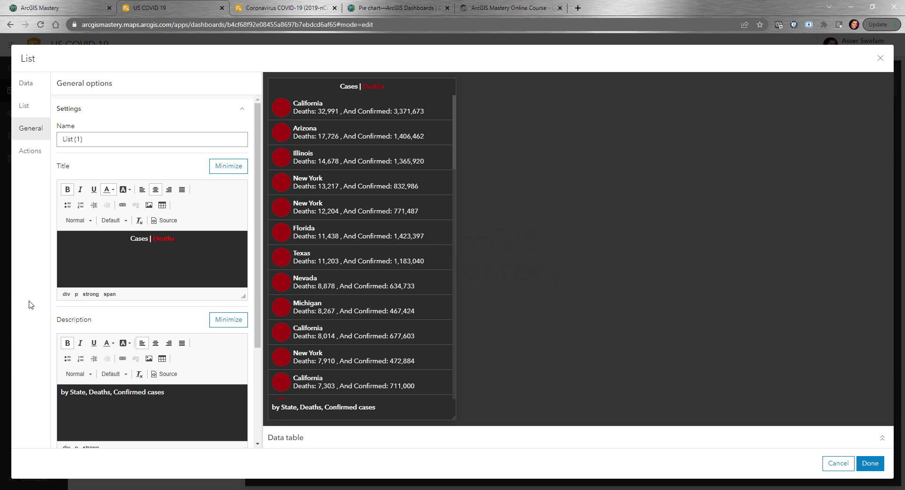
# - Copy the description text into the list title as a second line, and compare it with the Johns Hopkins COVID-19 Dashboard
pyautogui.scroll(-3, 118, 311)
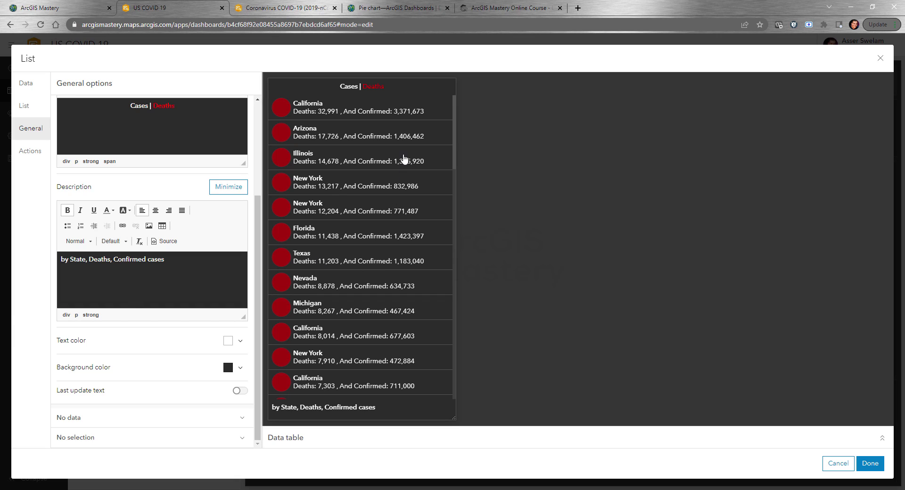
pyautogui.scroll(2, 228, 205)
pyautogui.scroll(1, 227, 208)
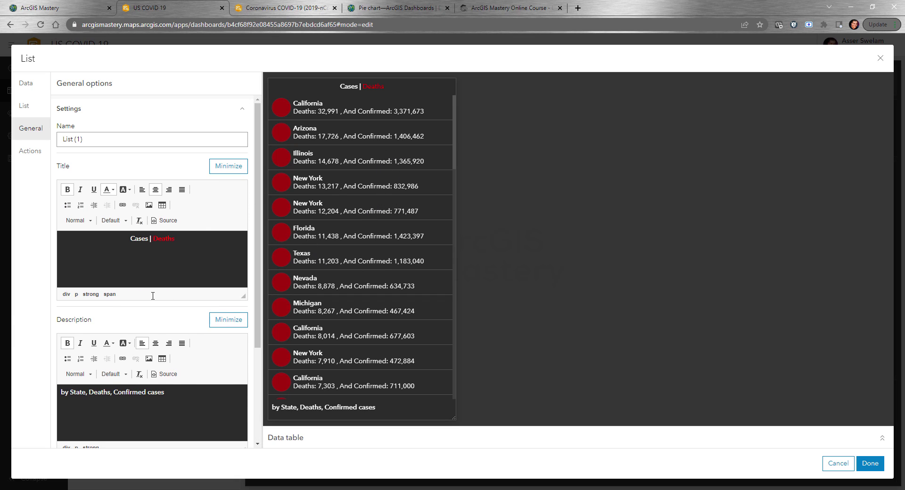
pyautogui.moveTo(165, 392); pyautogui.dragTo(52, 388)
pyautogui.hotkey('ctrl', 'c')
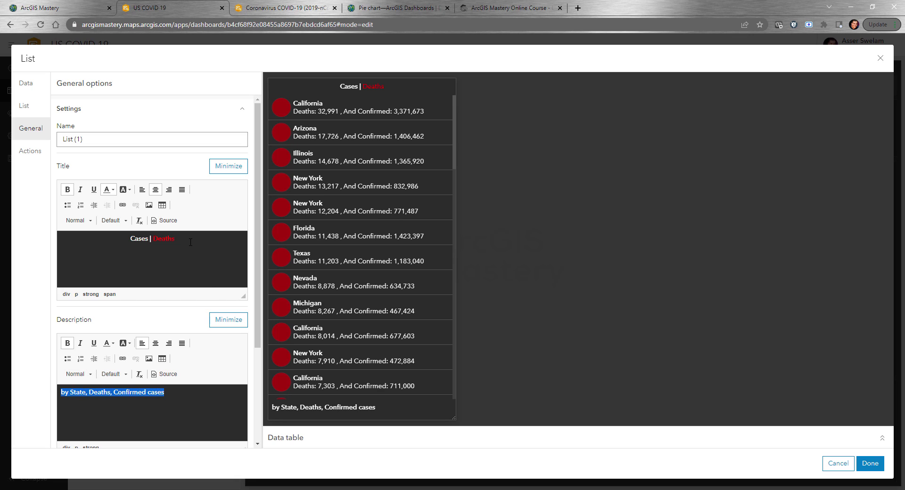
pyautogui.click(190, 242)
pyautogui.press('Return')
pyautogui.hotkey('ctrl', 'v')
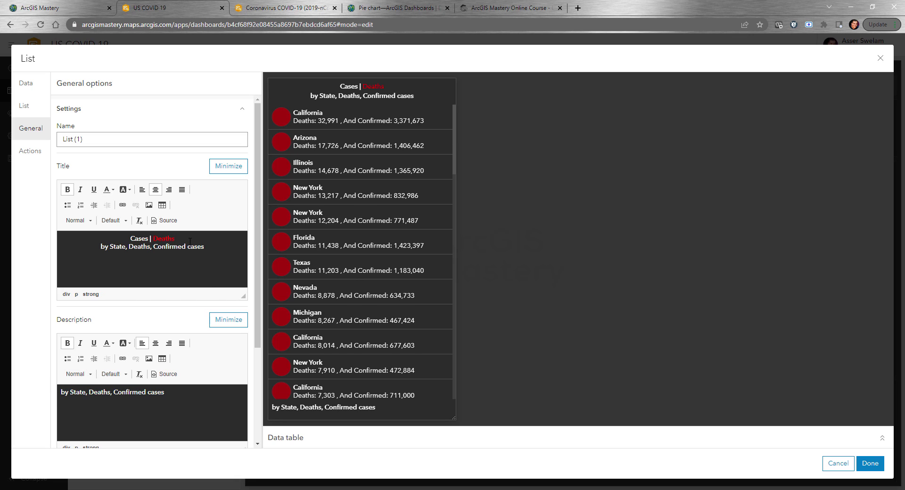
pyautogui.click(283, 7)
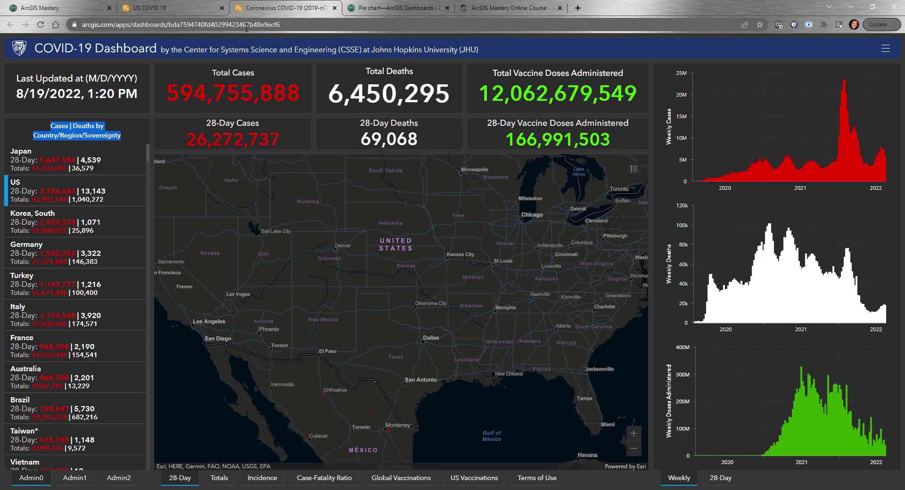
pyautogui.click(188, 9)
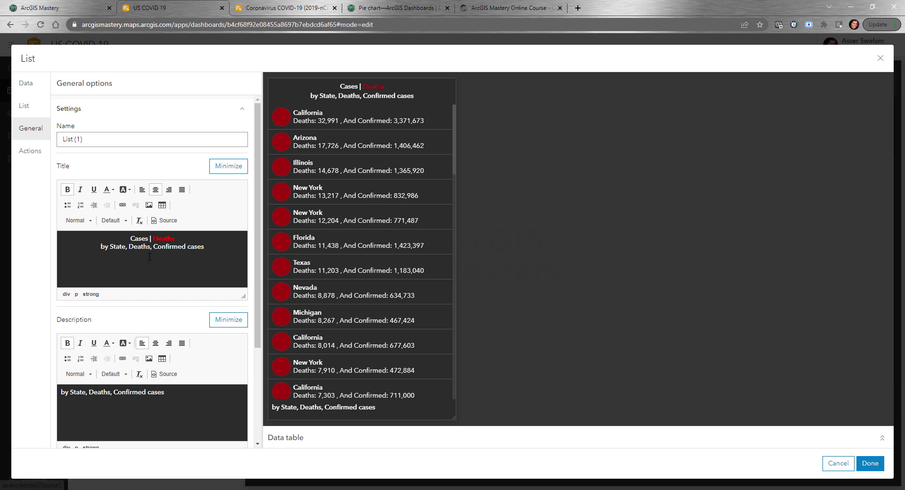
# - Make list selections filter Gauge (1), Indicator (1), Indicator (2), Serial chart (1) and the map's COVID-19 Cases US layer
pyautogui.click(30, 158)
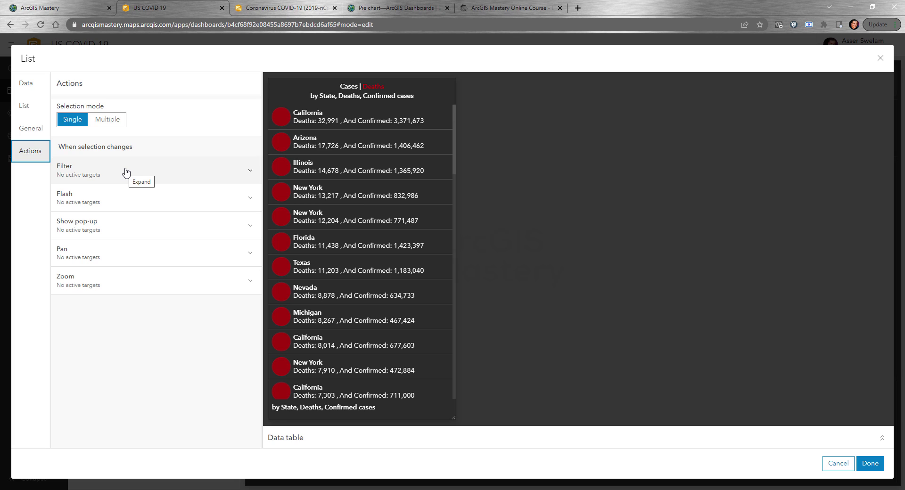
pyautogui.click(203, 177)
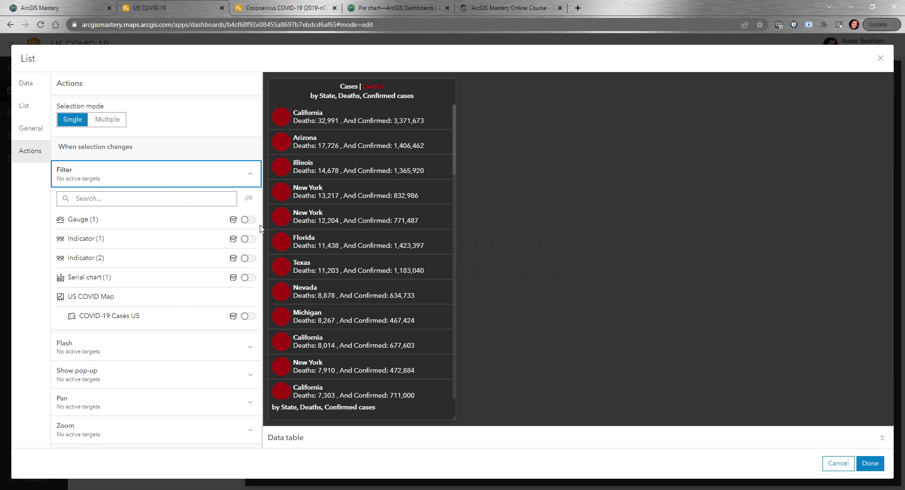
pyautogui.click(246, 220)
pyautogui.click(239, 253)
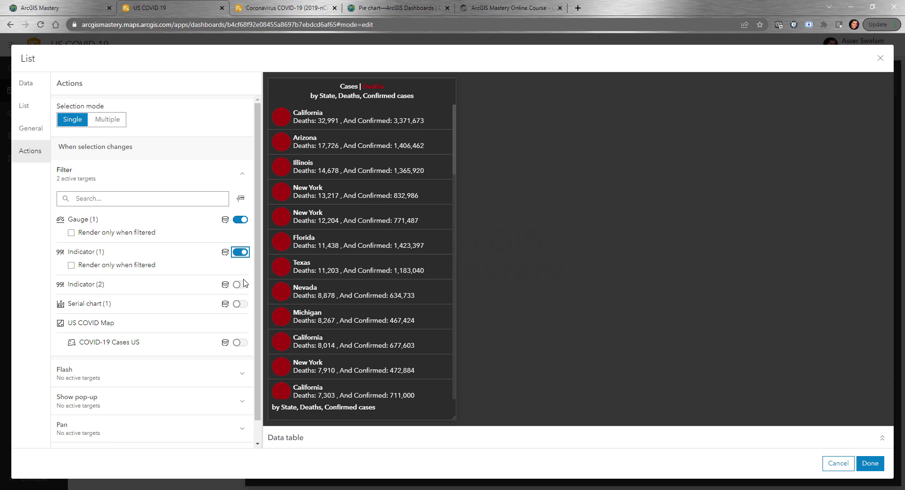
pyautogui.click(240, 285)
pyautogui.click(239, 317)
pyautogui.scroll(-1, 244, 306)
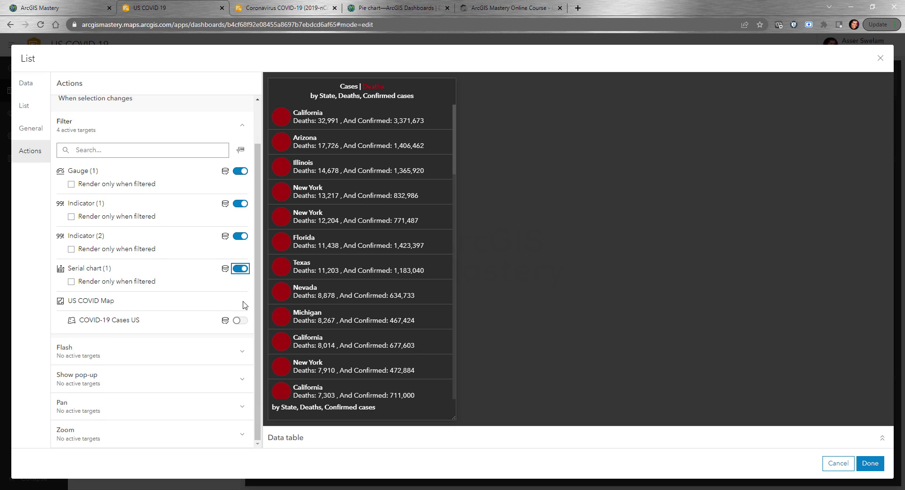
pyautogui.click(238, 320)
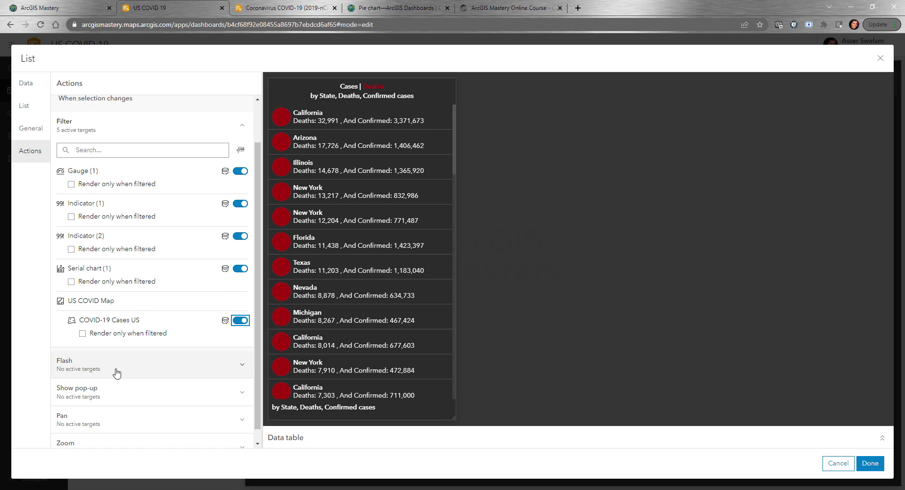
# - Enable the zoom action on US COVID Map for list selections and finish the list configuration
pyautogui.click(145, 445)
pyautogui.scroll(-1, 160, 340)
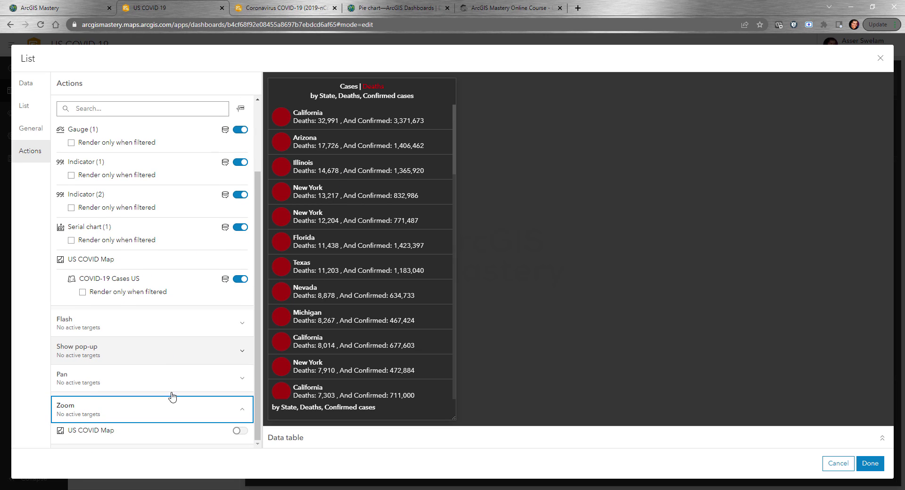
pyautogui.click(240, 431)
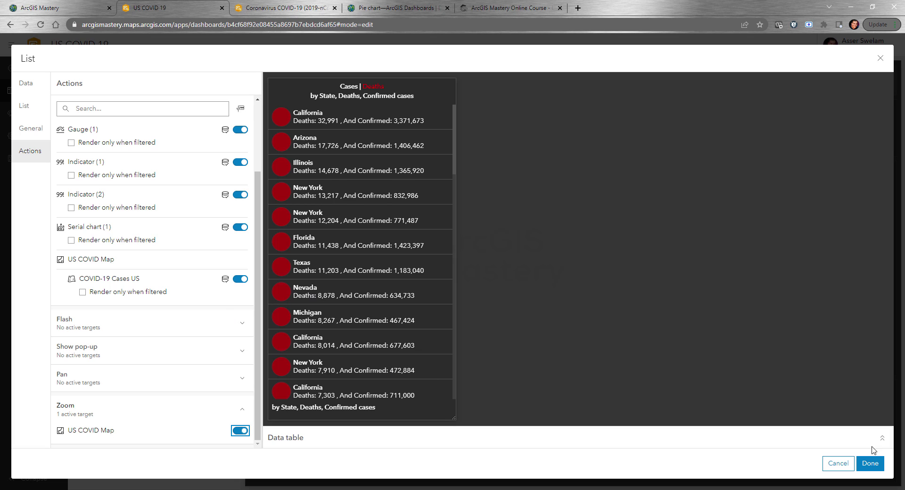
pyautogui.click(871, 464)
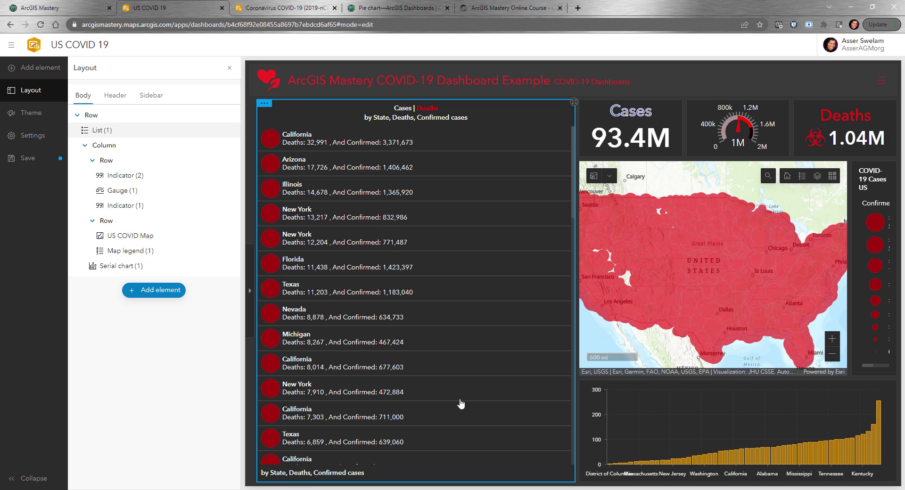
# - Narrow the list element to give the map and indicators more width, and save the dashboard
pyautogui.moveTo(576, 277); pyautogui.dragTo(407, 277)
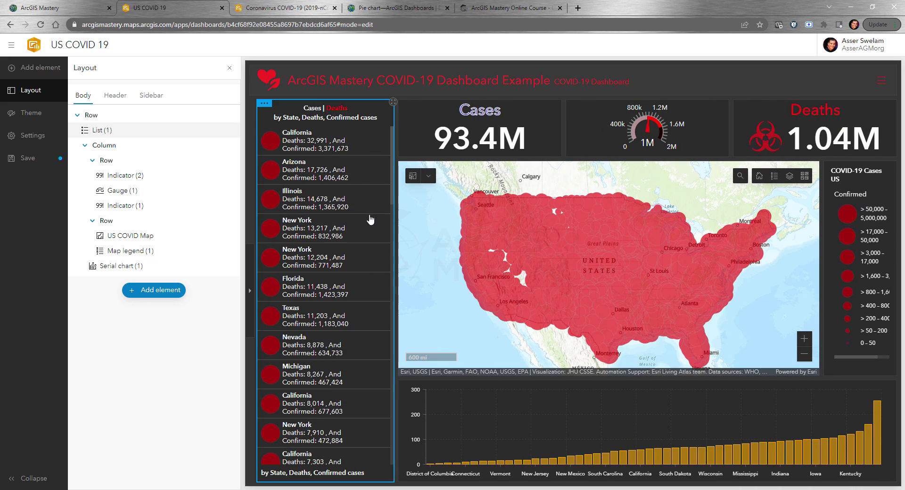
pyautogui.click(33, 160)
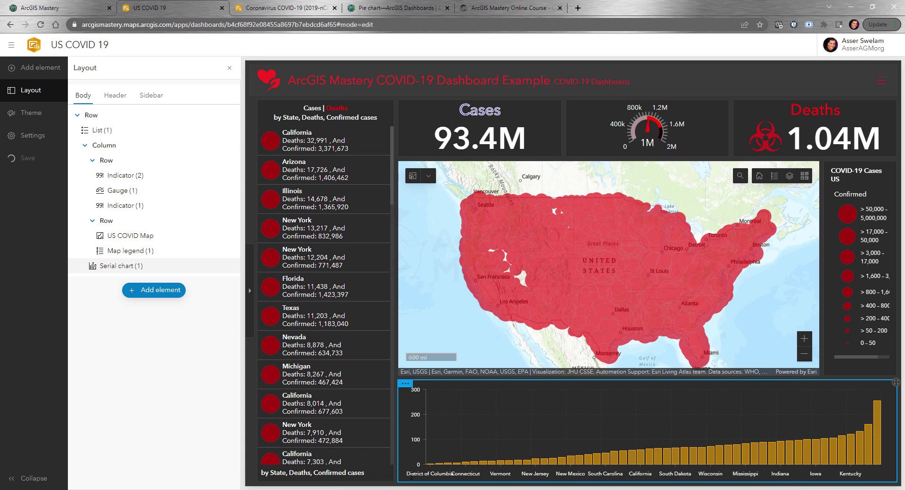
# - Test the list actions with the New York entry of 12,204 deaths and the Arizona entry, and clear the selection
pyautogui.click(320, 259)
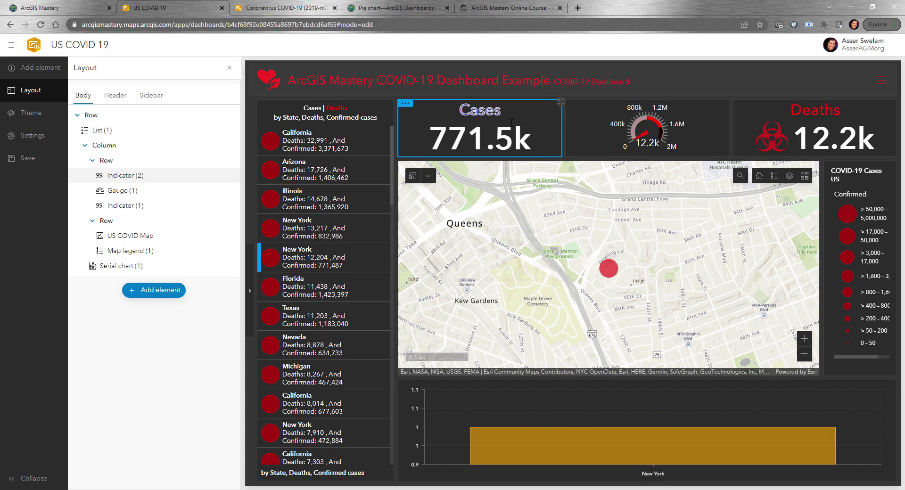
pyautogui.click(296, 174)
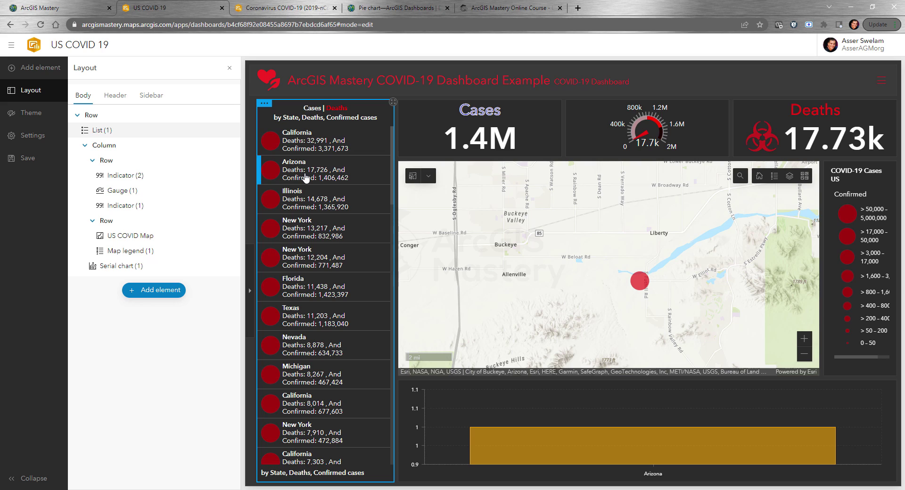
pyautogui.click(304, 183)
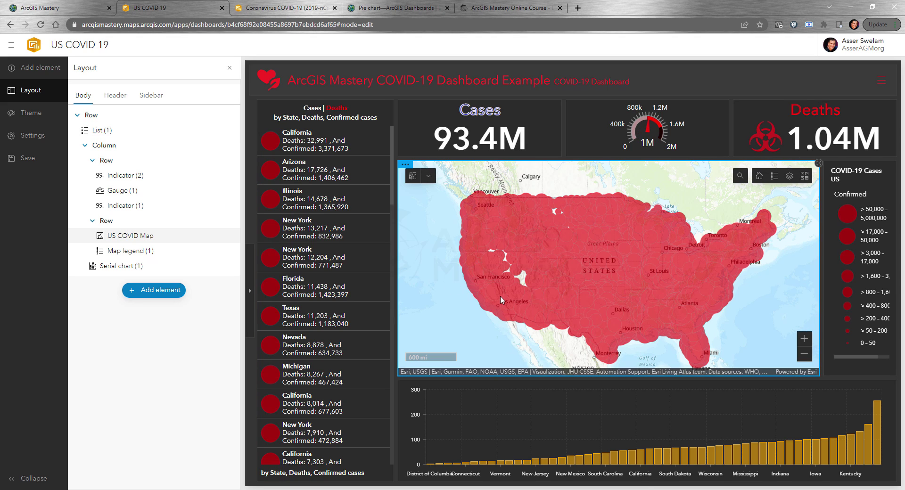
# - View a Utah case pop-up on the map, and test the serial chart's map filter with three different bars, clearing it again
pyautogui.click(542, 258)
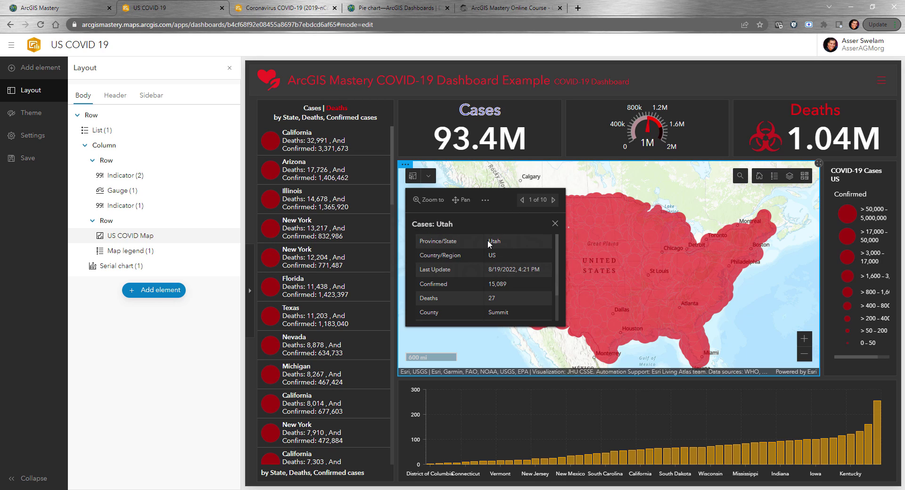
pyautogui.click(555, 223)
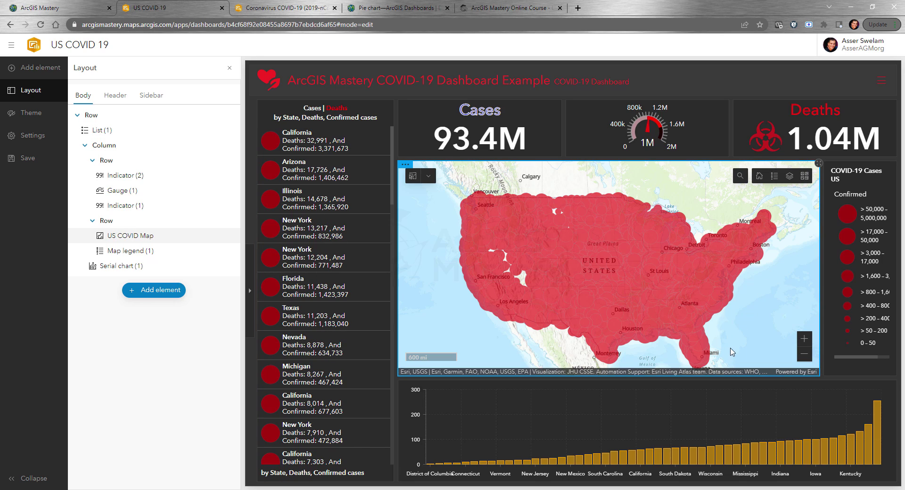
pyautogui.click(877, 451)
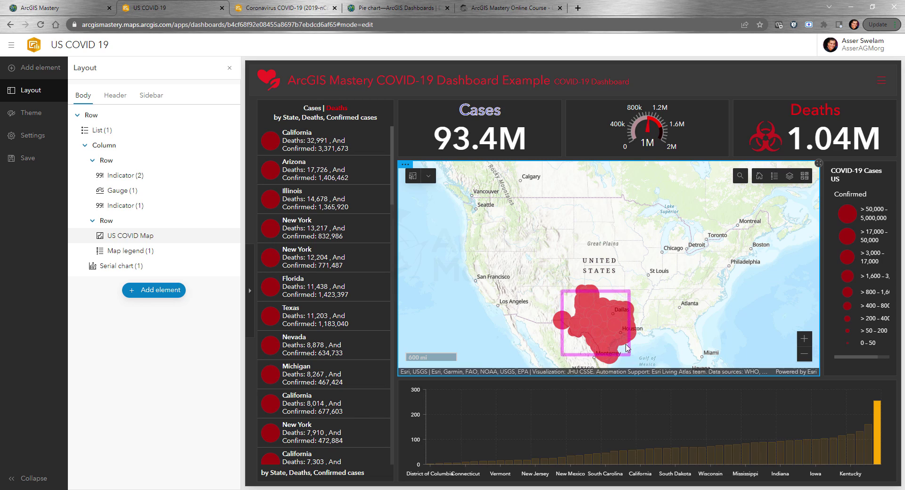
pyautogui.click(869, 447)
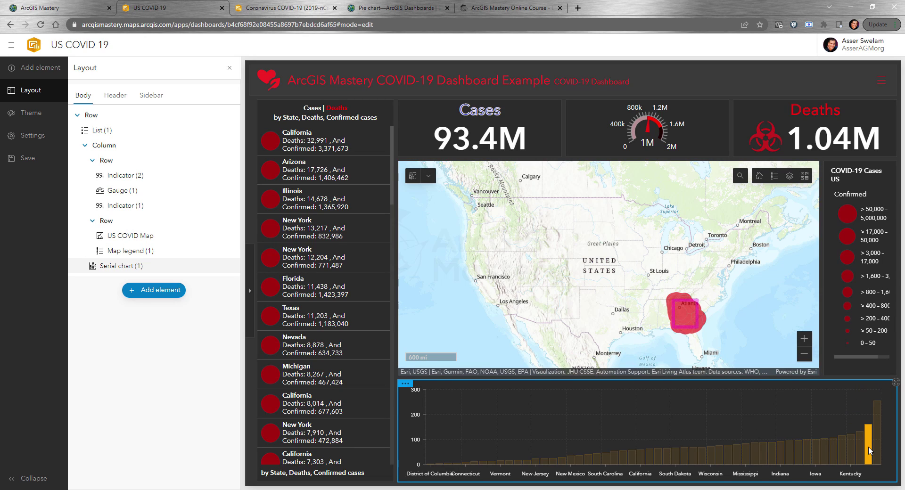
pyautogui.click(833, 453)
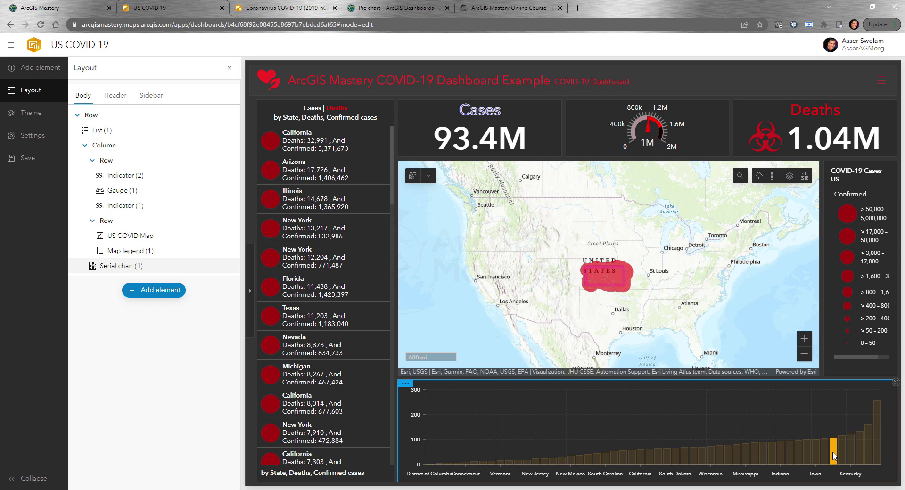
pyautogui.click(834, 455)
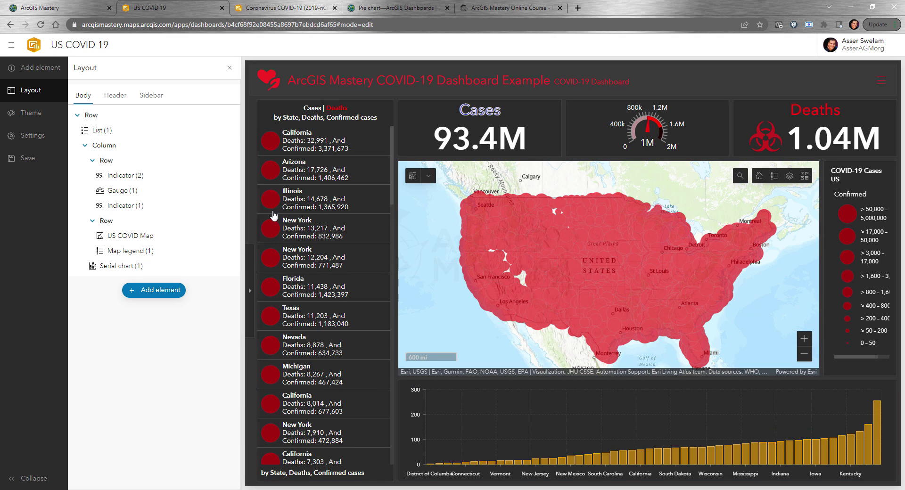
# - Examine the Johns Hopkins COVID-19 Dashboard's list and zoomed-out map for comparison, and return to the US COVID 19 dashboard
pyautogui.click(278, 8)
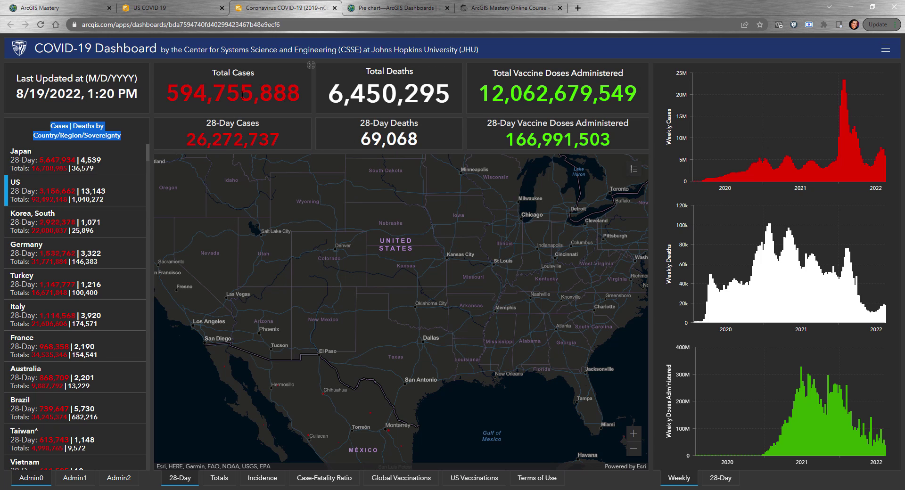
pyautogui.scroll(-1, 318, 265)
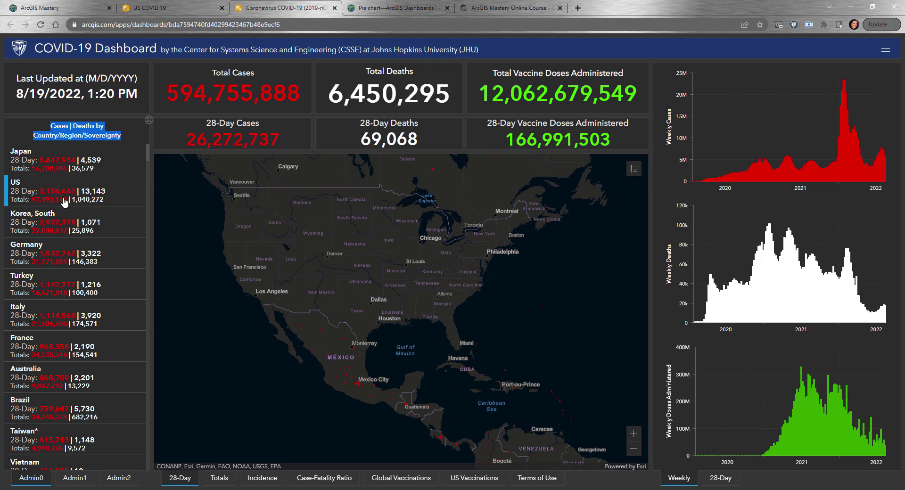
pyautogui.click(161, 7)
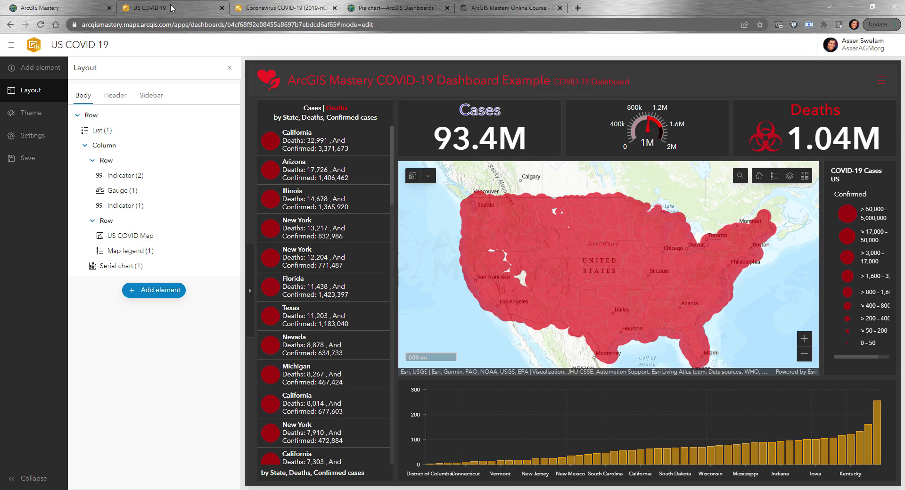
# - Set the list's selection color to bright green (0ef200), and test it by selecting and clearing the Florida entry of 11,438 deaths
pyautogui.click(307, 266)
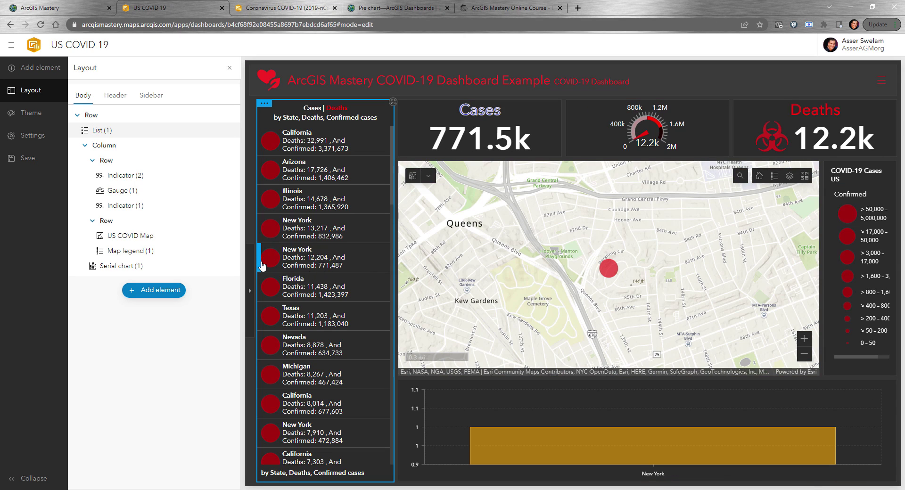
pyautogui.click(264, 102)
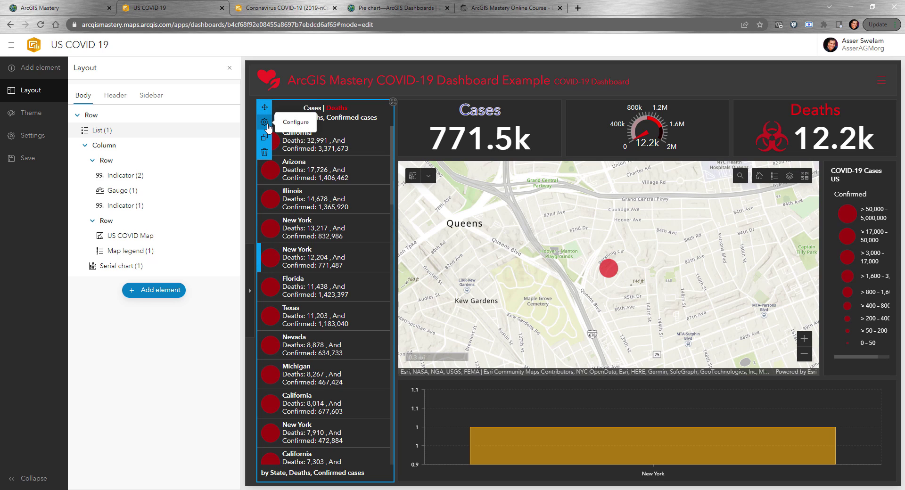
pyautogui.click(264, 116)
pyautogui.click(30, 128)
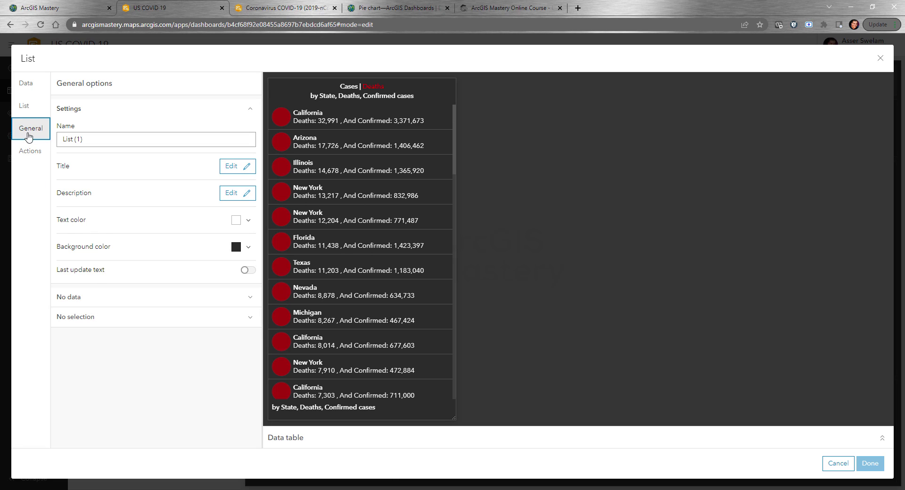
pyautogui.click(30, 112)
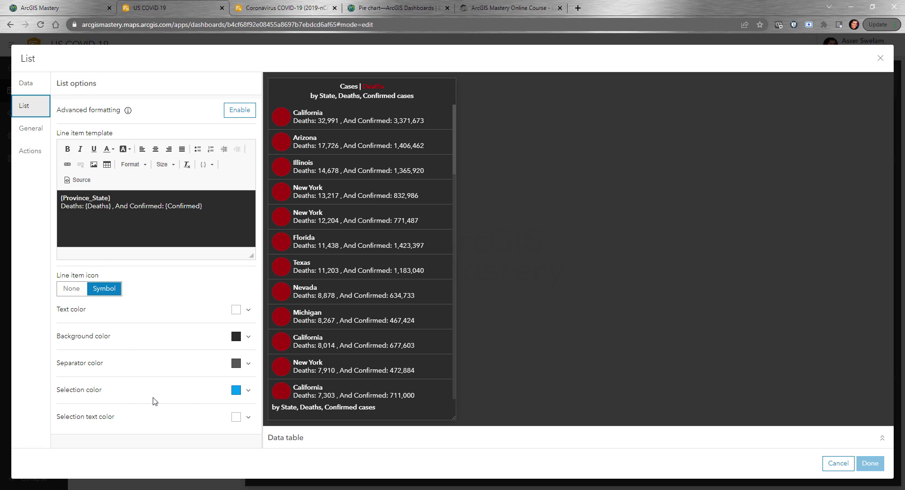
pyautogui.click(247, 391)
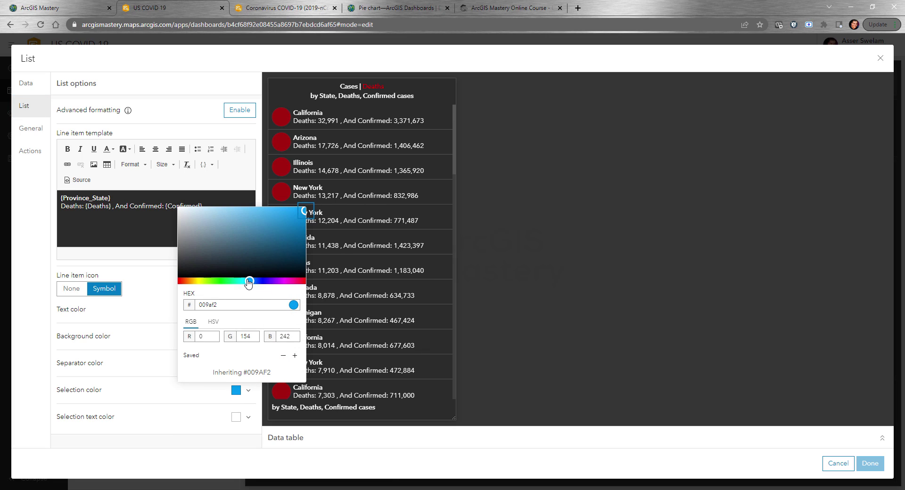
pyautogui.moveTo(250, 283); pyautogui.dragTo(219, 280)
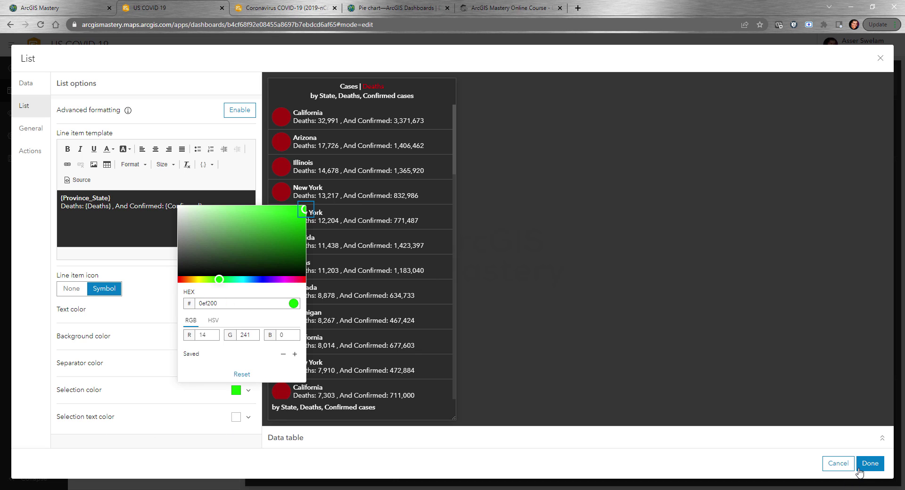
pyautogui.click(859, 469)
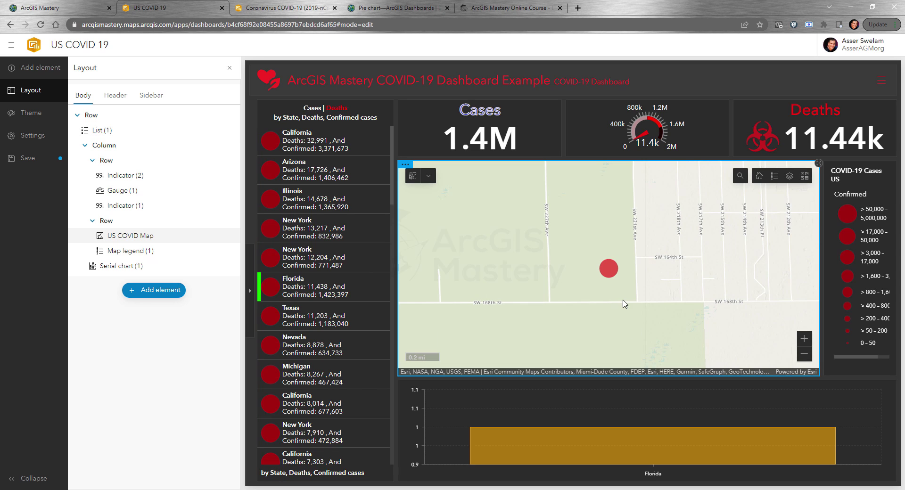
pyautogui.scroll(-1, 622, 246)
pyautogui.click(296, 294)
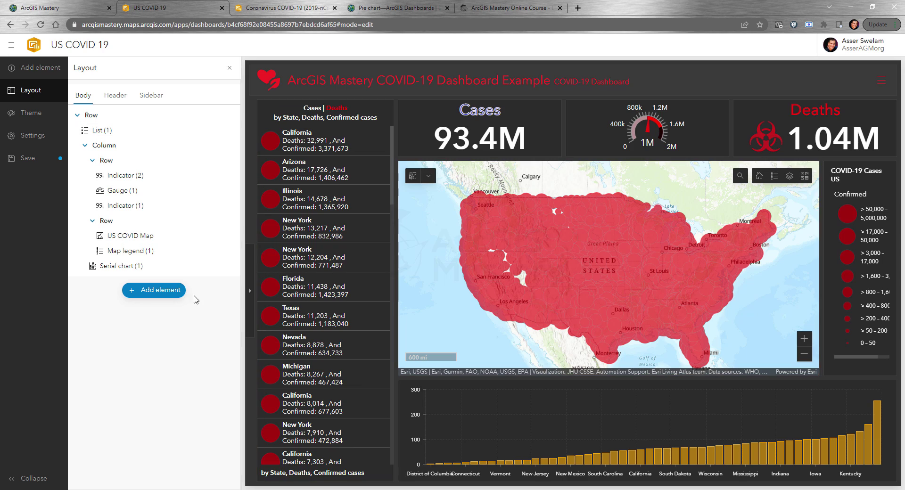
# - Add a table element from the COVID-19 Cases US layer, with values grouped by the Province/State category field
pyautogui.click(158, 292)
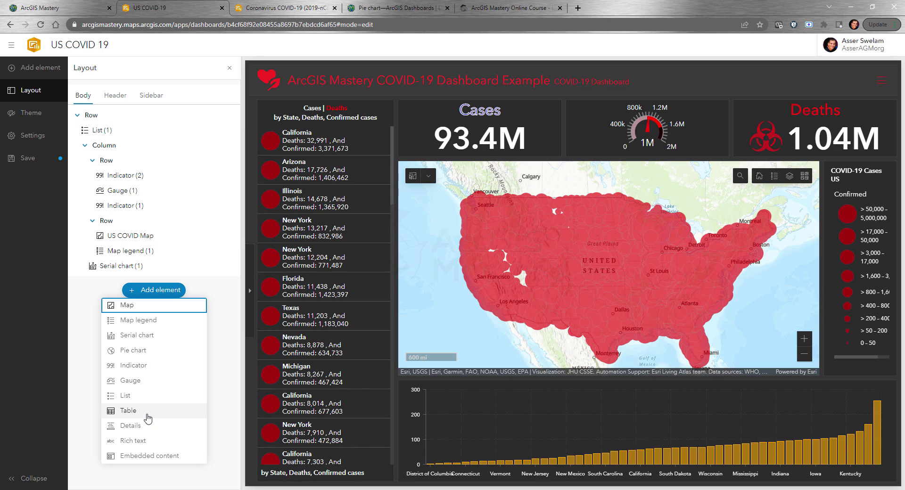
pyautogui.click(148, 417)
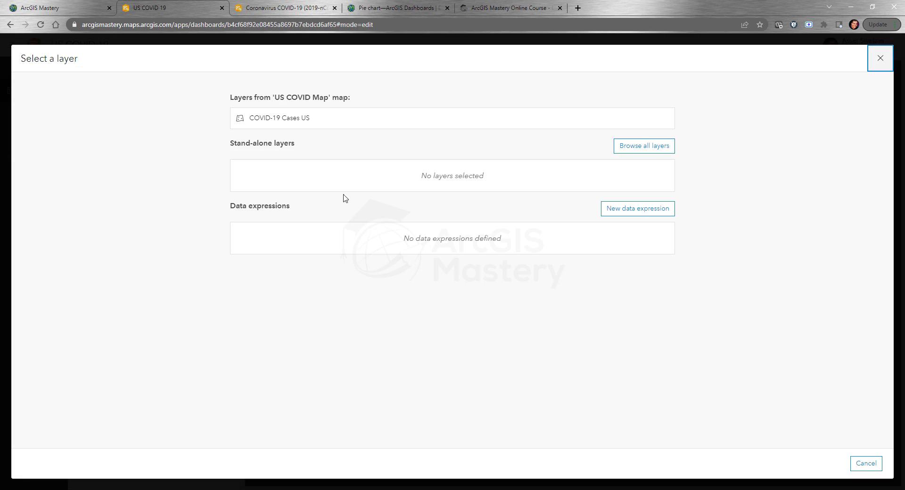
pyautogui.click(297, 123)
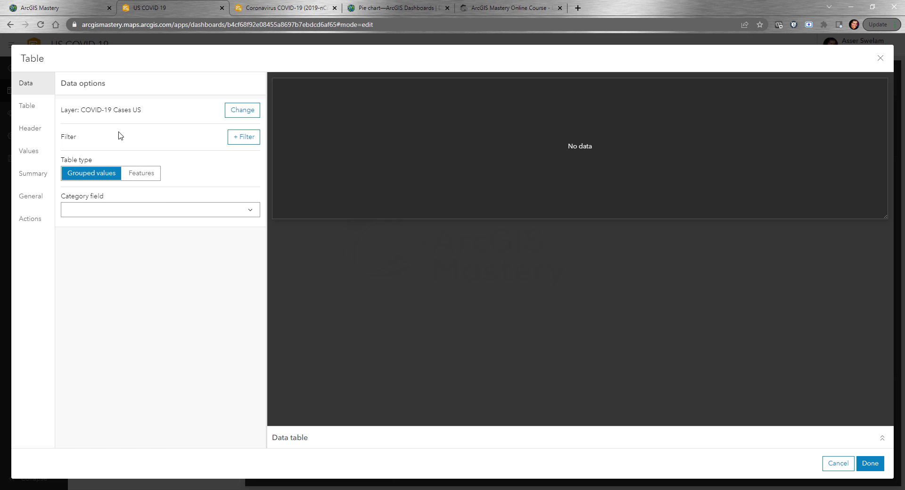
pyautogui.click(194, 216)
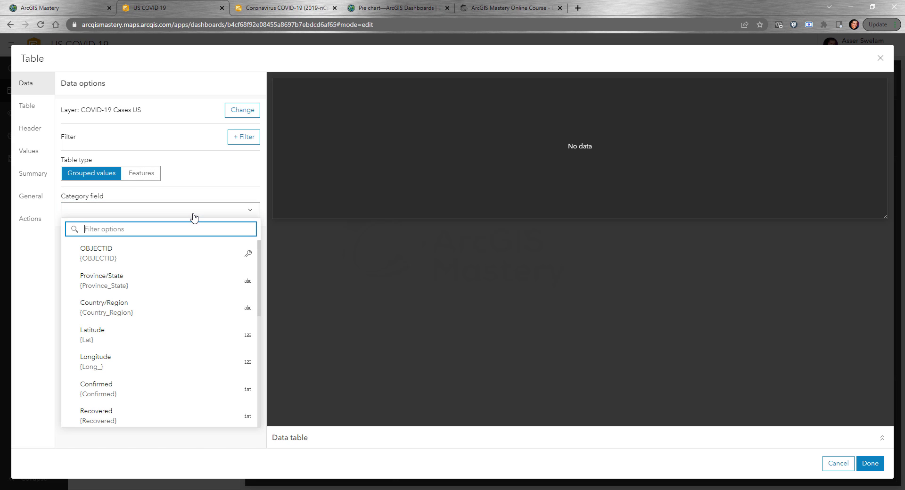
pyautogui.click(151, 285)
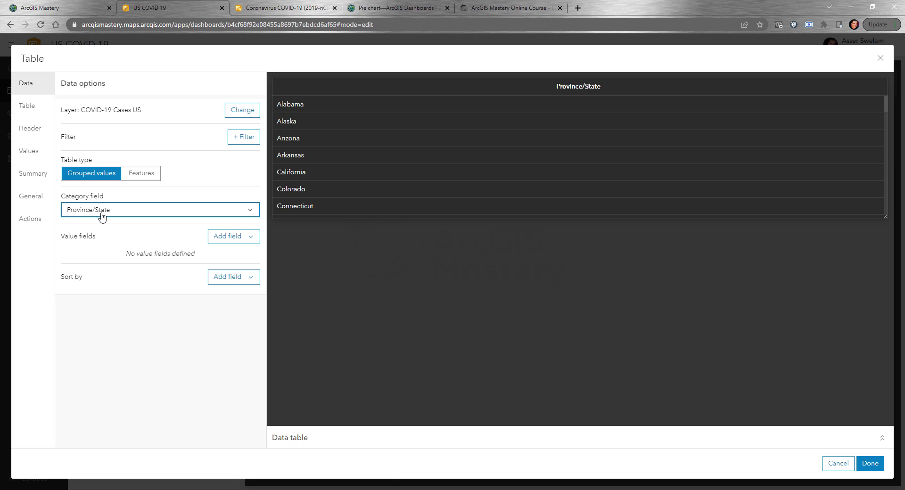
# - Add Deaths, Confirmed and Incident Rate as value fields of the table
pyautogui.click(247, 237)
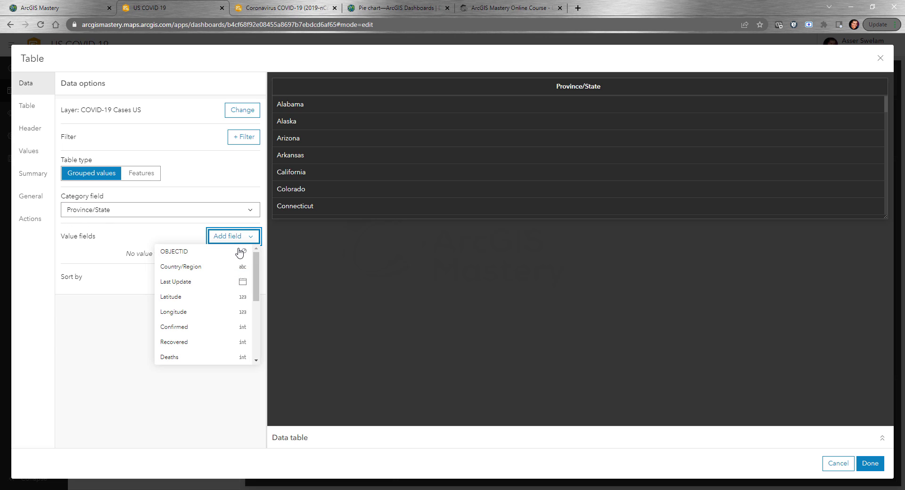
pyautogui.scroll(-2, 198, 331)
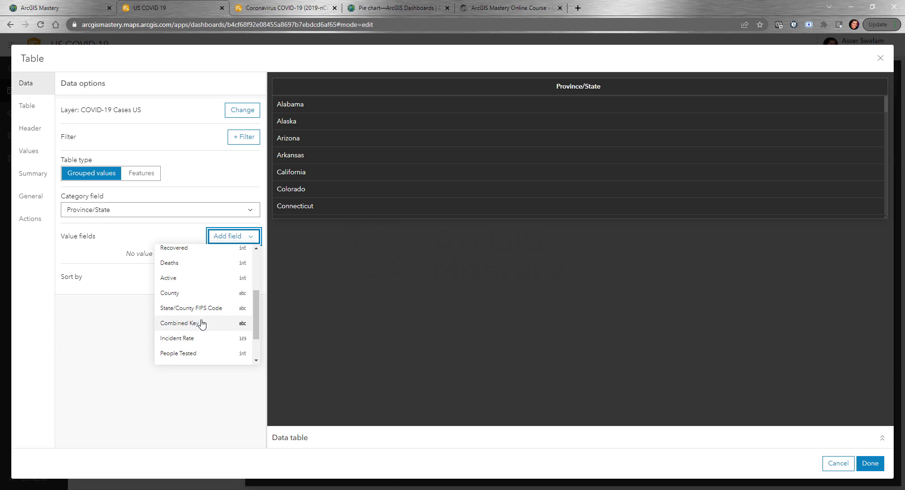
pyautogui.click(197, 268)
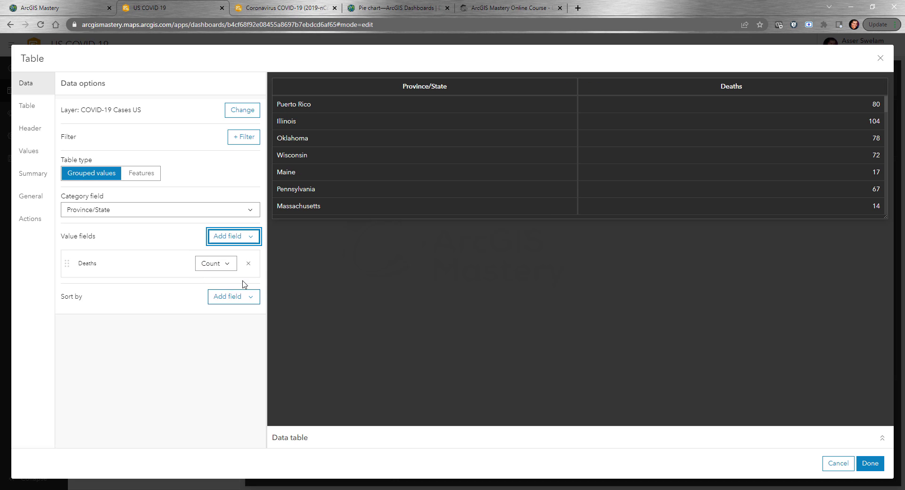
pyautogui.click(242, 238)
pyautogui.scroll(-2, 193, 313)
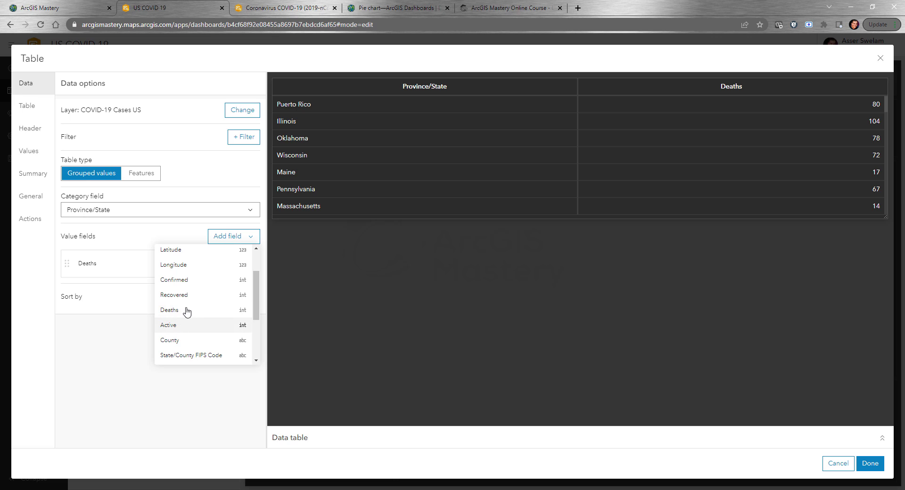
pyautogui.click(185, 280)
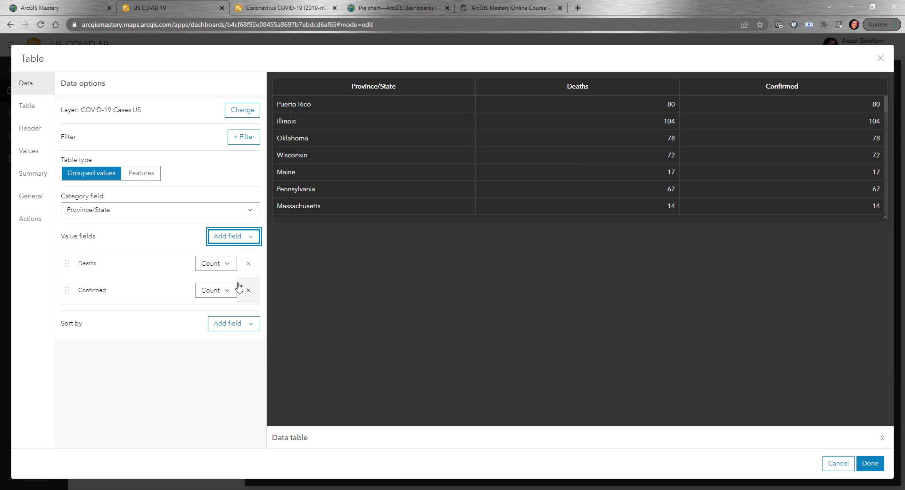
pyautogui.click(244, 242)
pyautogui.scroll(-4, 229, 313)
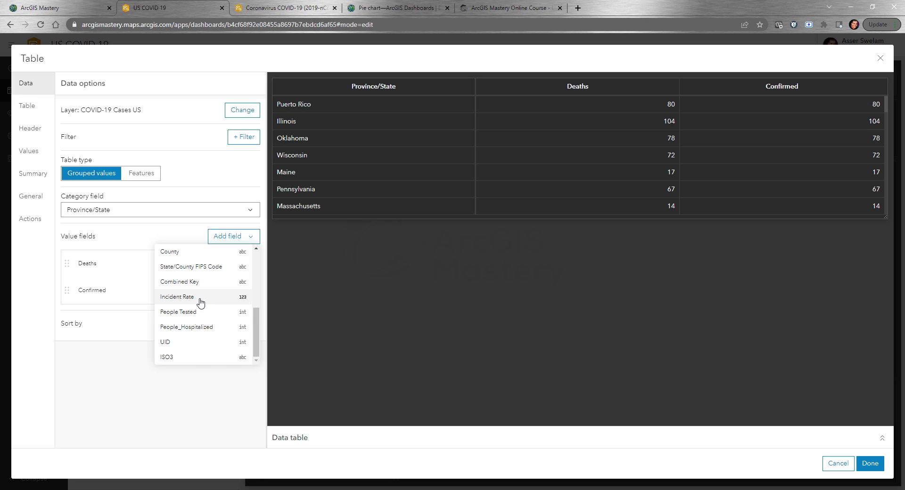
pyautogui.click(201, 297)
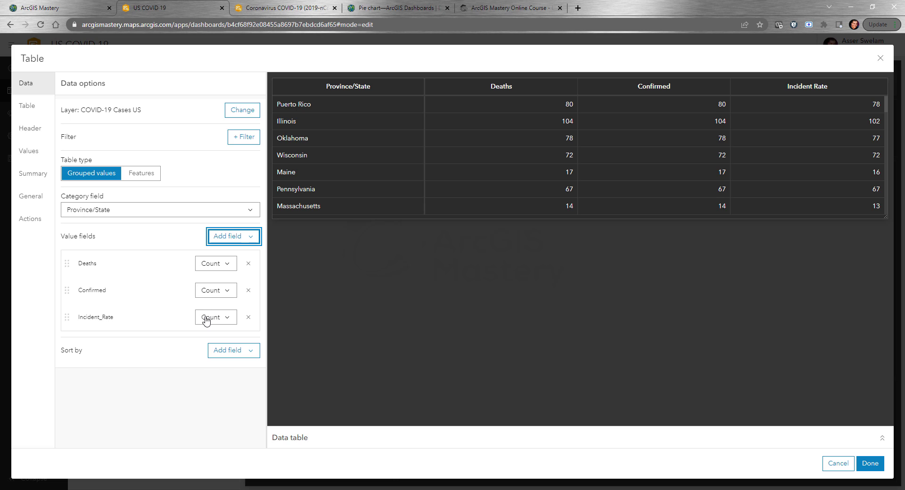
# - Sort the table by count_Deaths in descending order
pyautogui.click(235, 351)
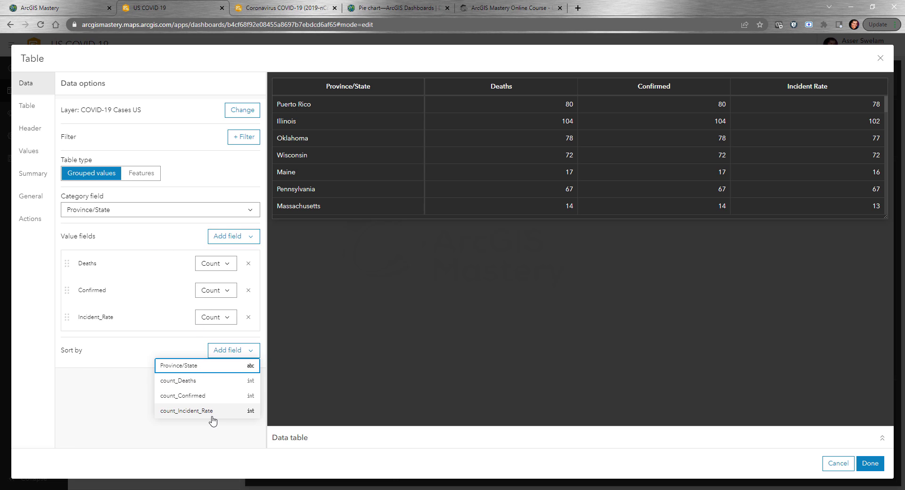
pyautogui.click(202, 388)
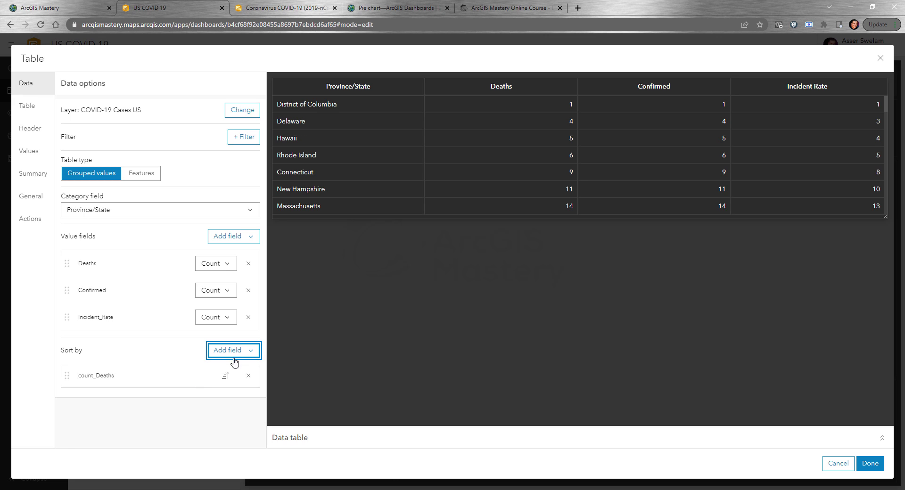
pyautogui.click(225, 375)
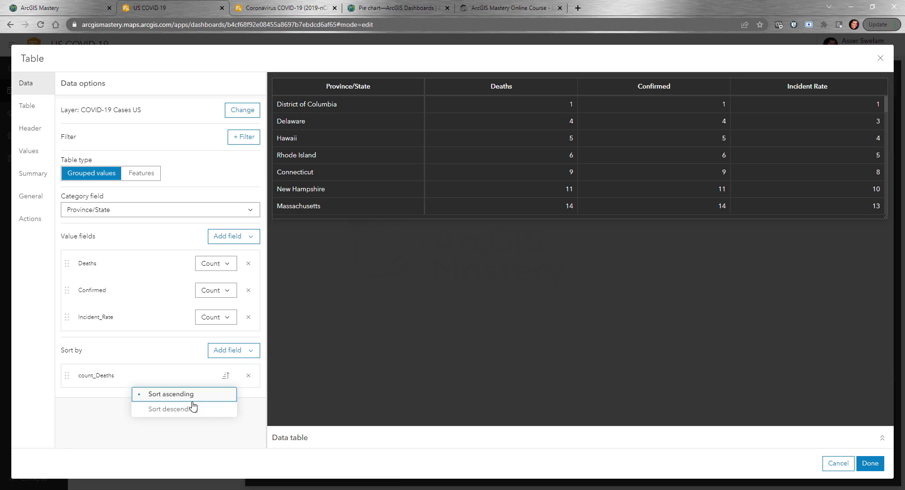
pyautogui.click(189, 408)
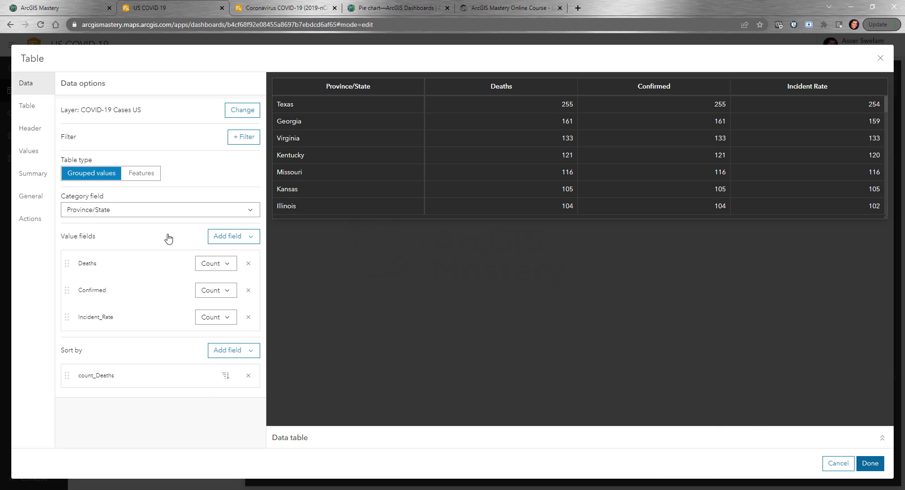
# - Try the small and medium table sizes, and set the table size to Large
pyautogui.click(34, 116)
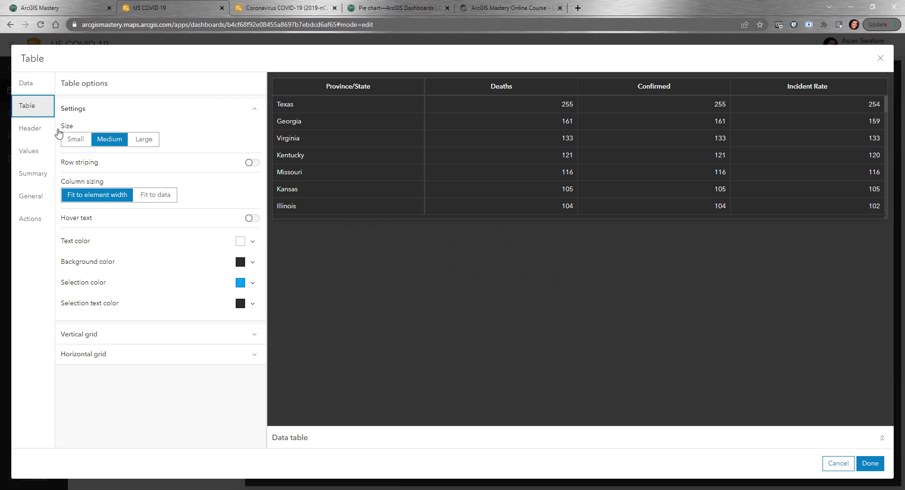
pyautogui.click(76, 139)
pyautogui.click(101, 140)
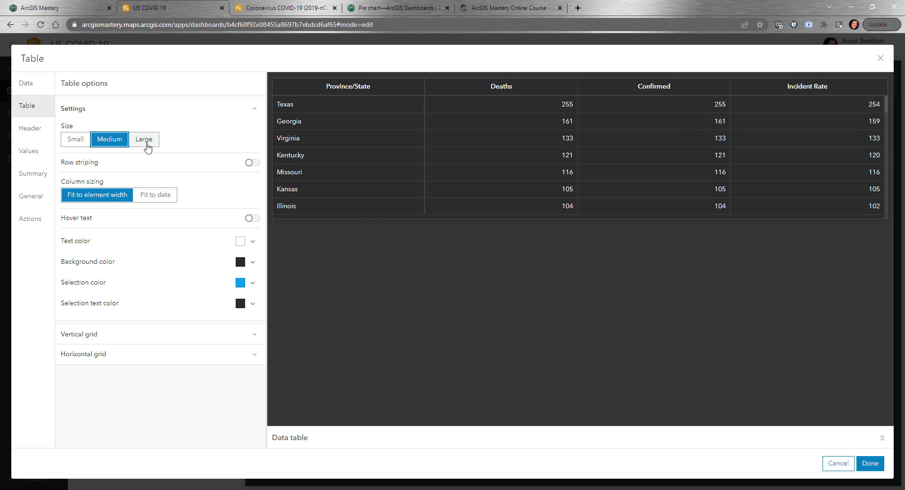
pyautogui.click(145, 140)
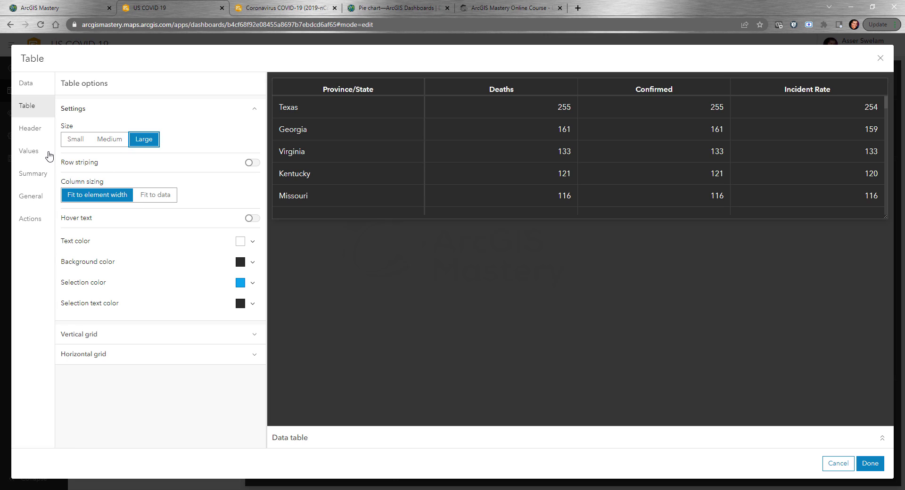
# - Override the Deaths column's header label with "Deaths x 100,000"
pyautogui.click(33, 133)
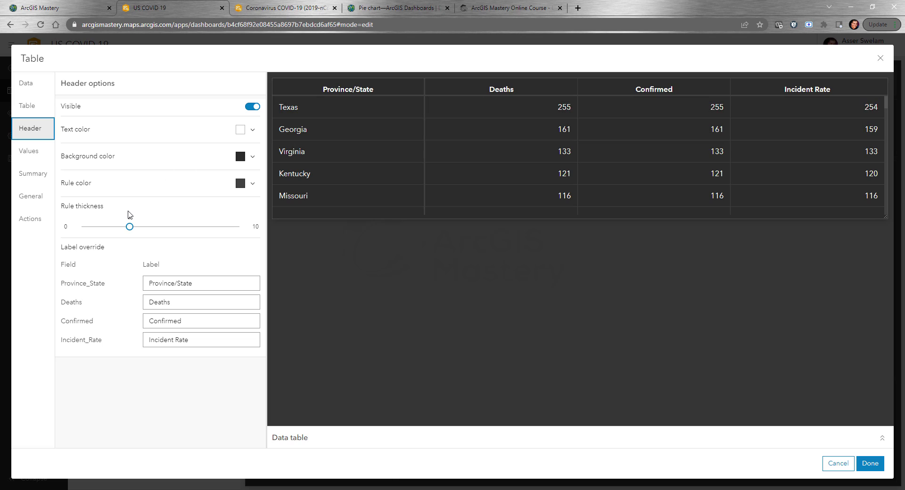
pyautogui.click(175, 303)
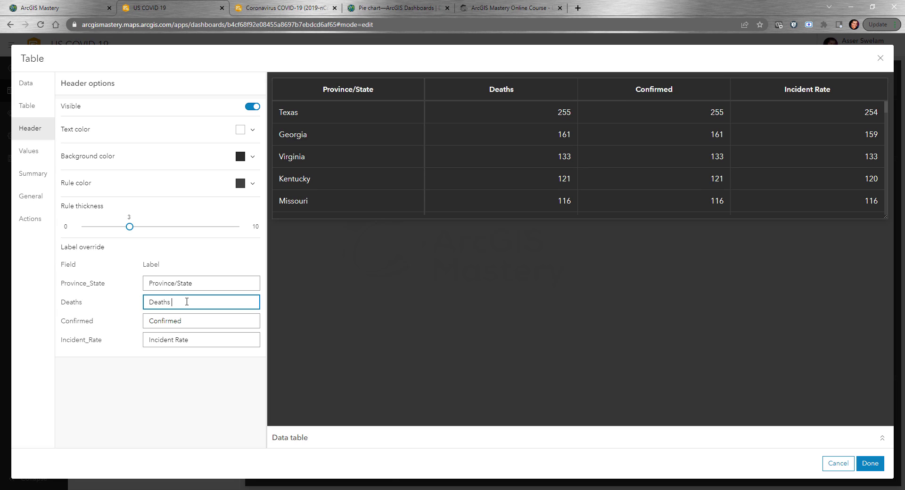
pyautogui.write('x 100,000')
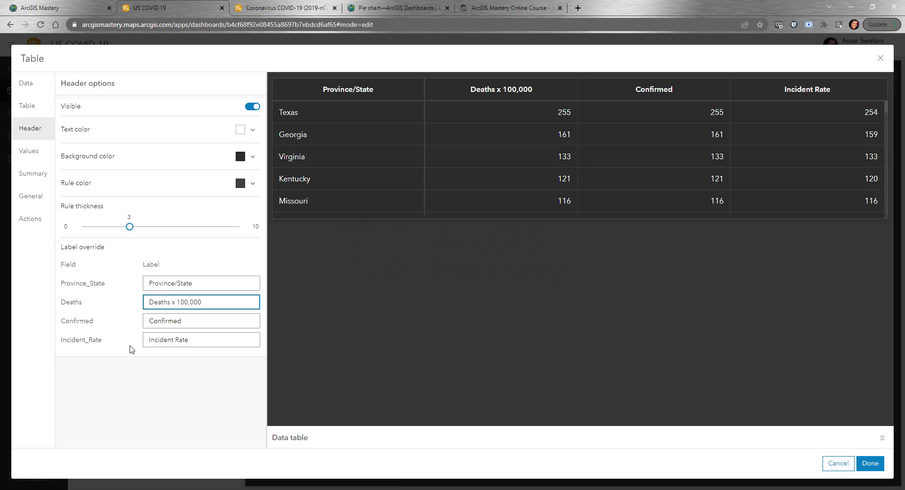
pyautogui.click(156, 395)
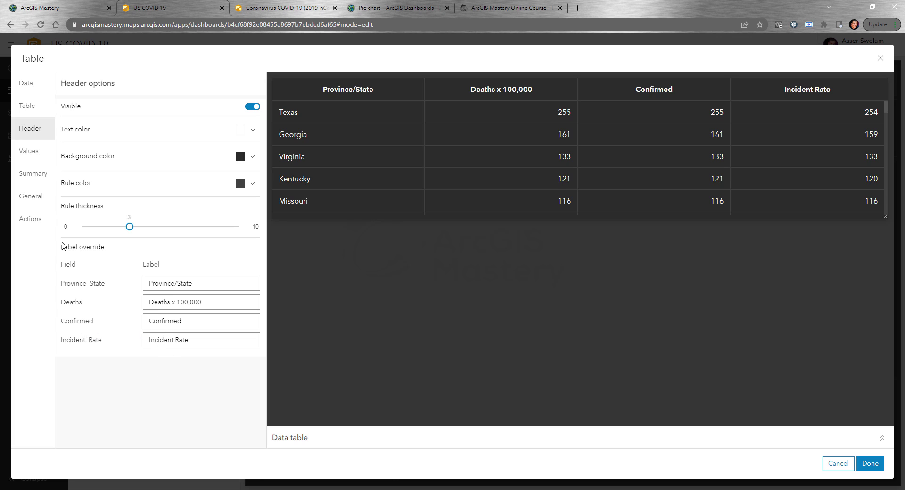
# - Set the text color of the Deaths x 100,000 column's values to red
pyautogui.click(37, 160)
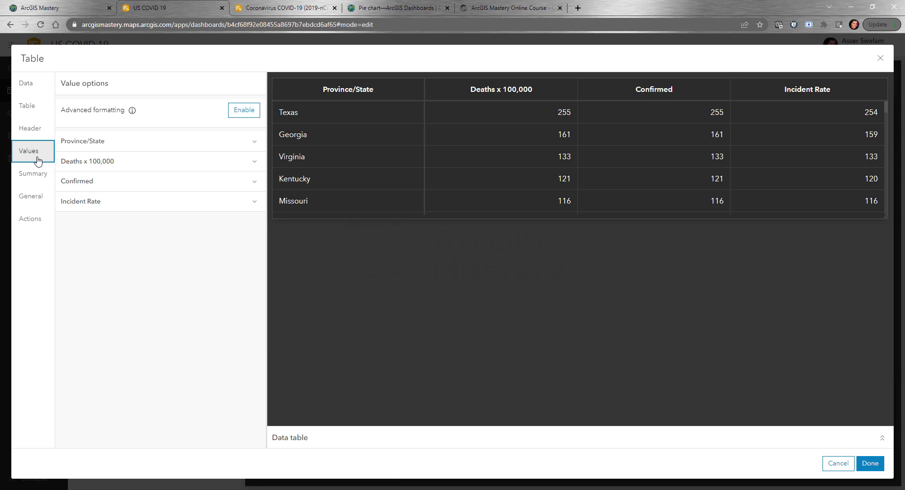
pyautogui.click(154, 144)
pyautogui.click(157, 145)
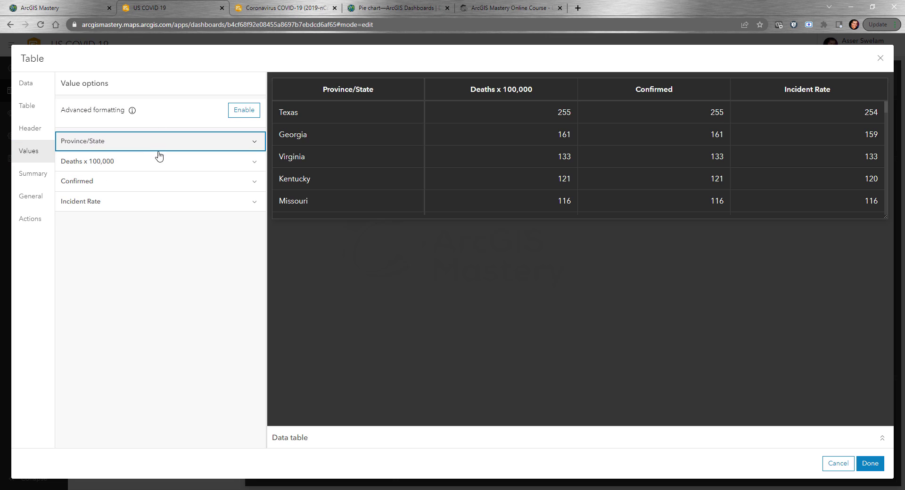
pyautogui.click(163, 161)
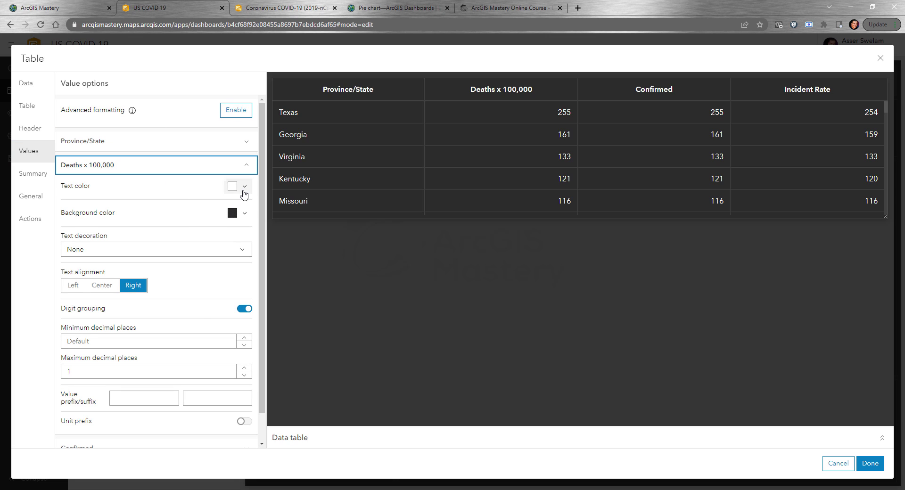
pyautogui.click(244, 187)
pyautogui.click(299, 198)
pyautogui.click(302, 203)
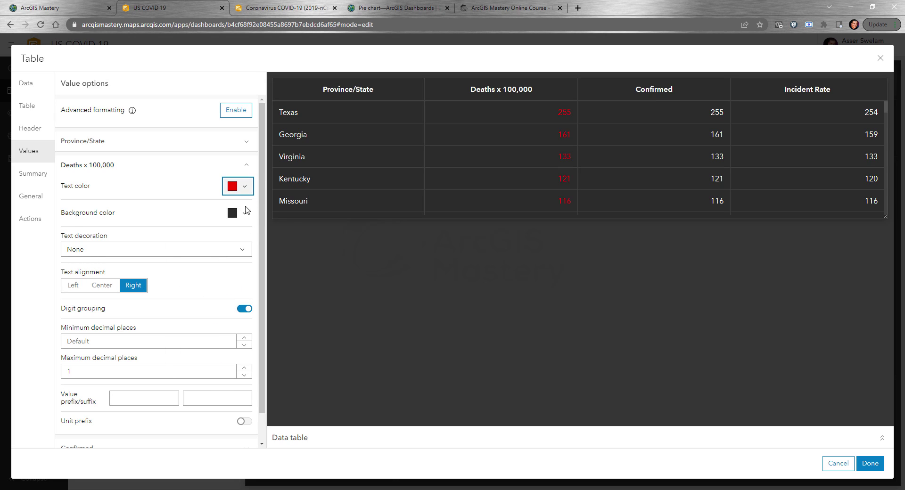
pyautogui.click(246, 190)
pyautogui.click(246, 189)
pyautogui.scroll(-1, 205, 296)
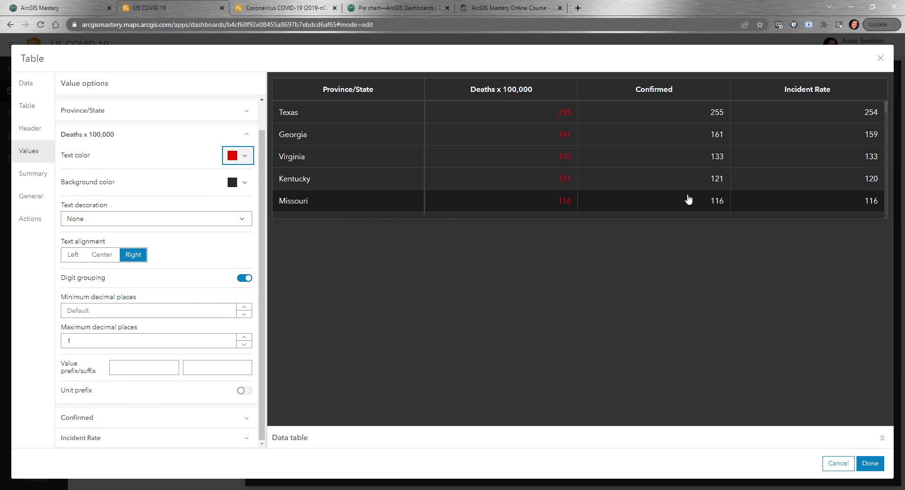
# - Try showing a summary row with the label "total" in the table, and hide it again
pyautogui.click(40, 178)
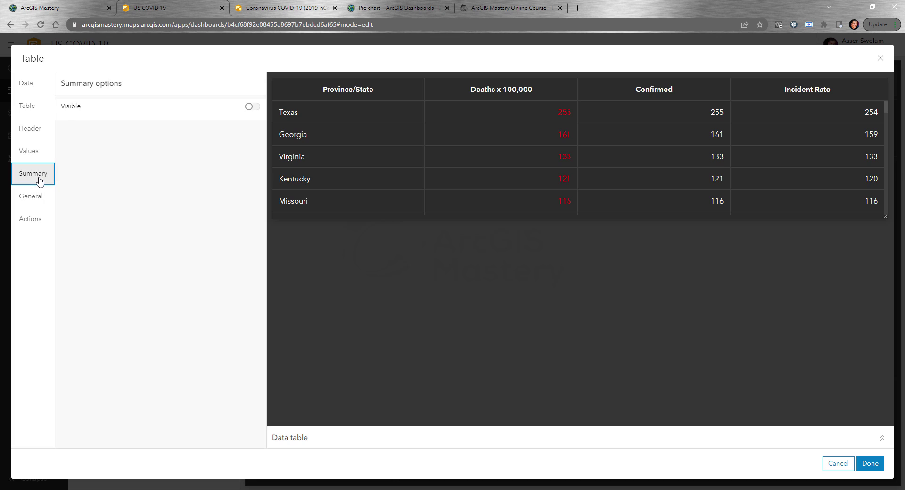
pyautogui.click(252, 108)
pyautogui.click(122, 139)
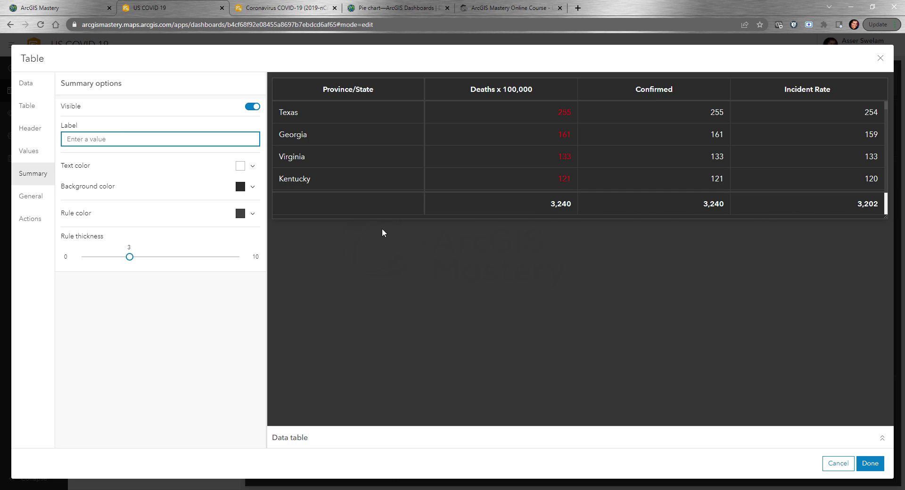
pyautogui.click(243, 107)
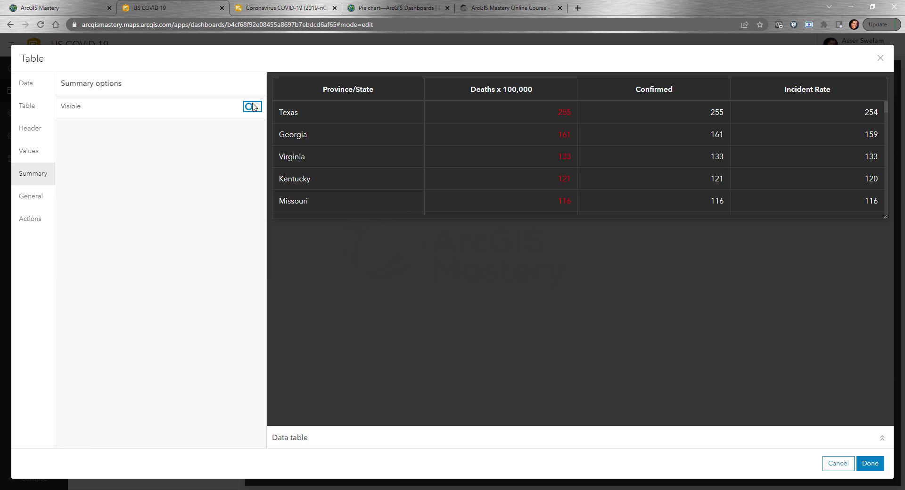
pyautogui.click(253, 106)
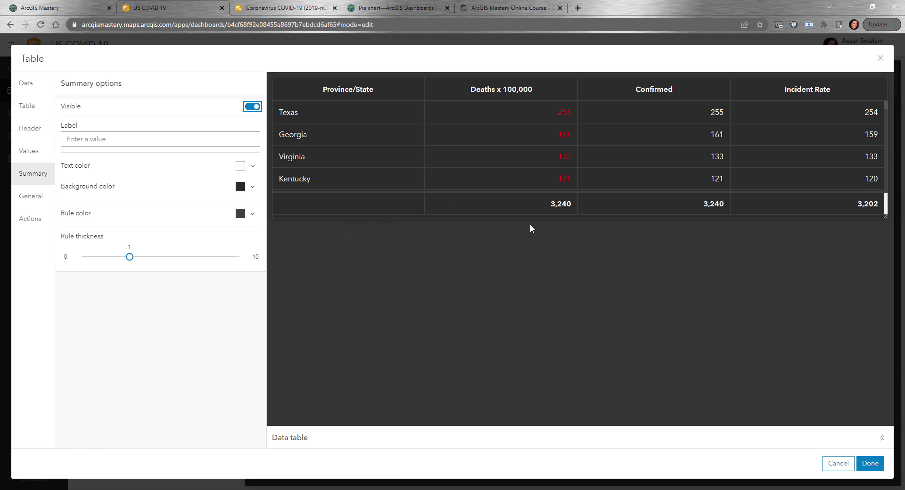
pyautogui.click(253, 107)
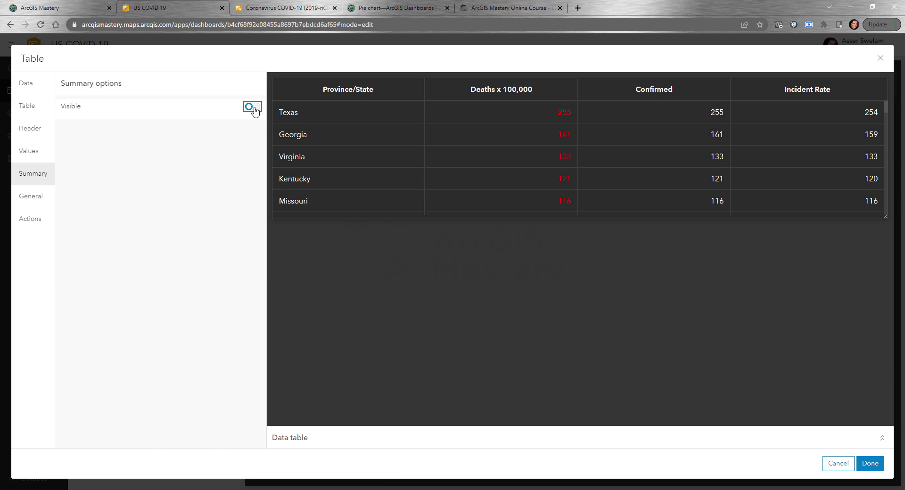
pyautogui.click(253, 107)
pyautogui.click(135, 140)
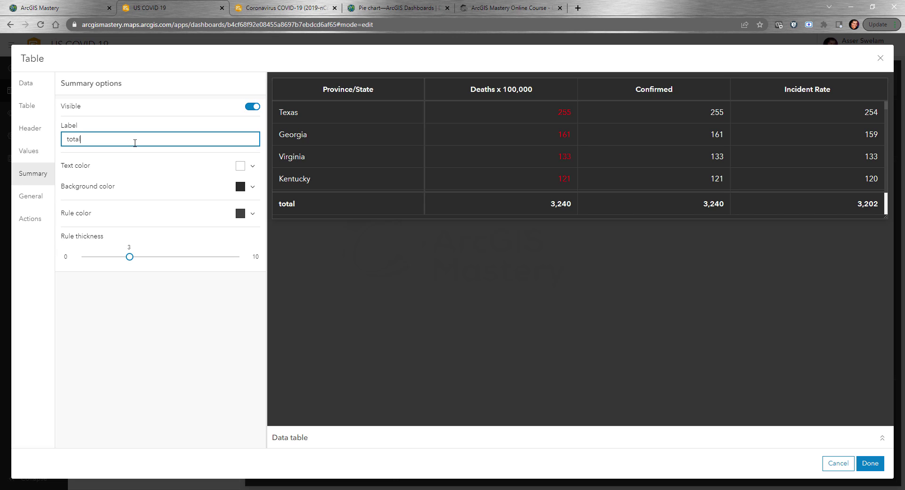
pyautogui.click(252, 107)
# - Make selections in the table filter the COVID-19 Cases US map layer, serial chart, list, both indicators and the gauge
pyautogui.click(32, 200)
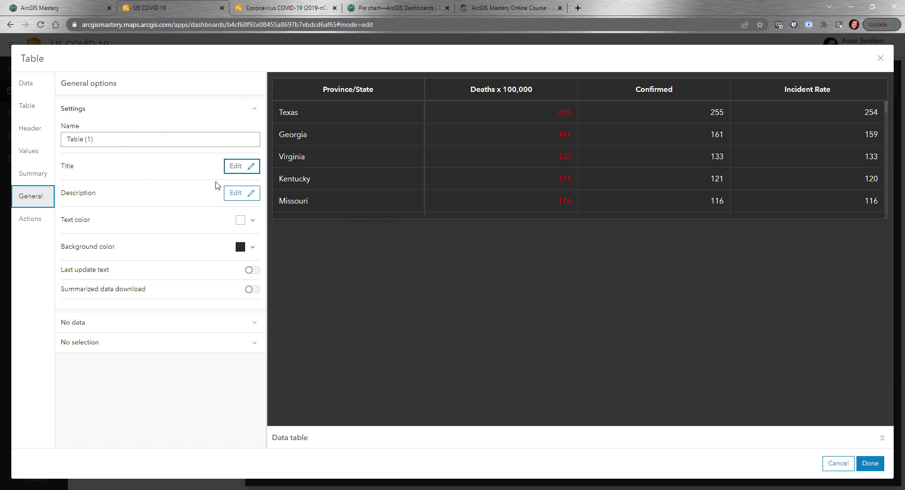
pyautogui.click(30, 223)
pyautogui.click(253, 177)
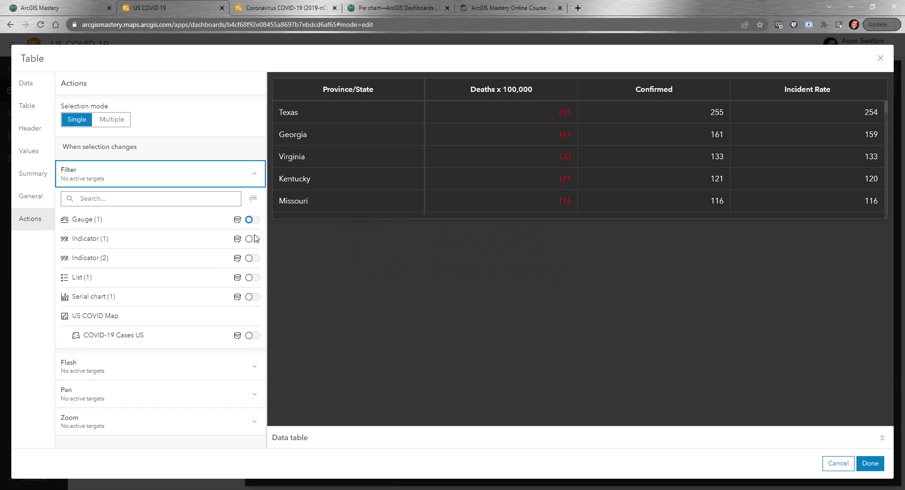
pyautogui.click(252, 335)
pyautogui.click(244, 297)
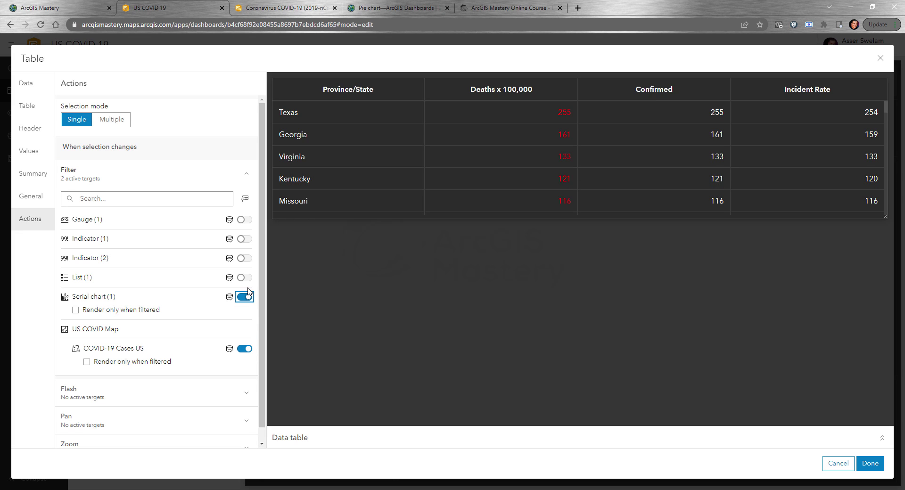
pyautogui.click(245, 278)
pyautogui.click(245, 259)
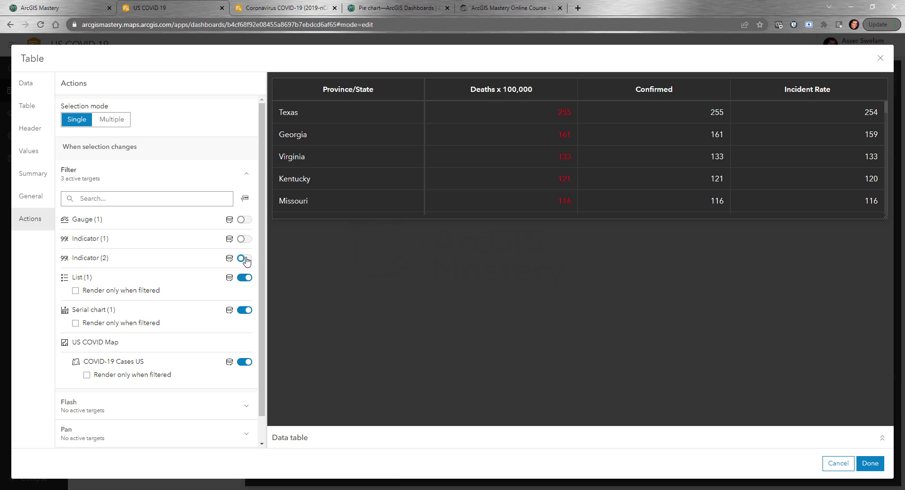
pyautogui.click(245, 239)
pyautogui.click(244, 220)
# - Make table selections also zoom the US COVID Map, and finish configuring the table
pyautogui.scroll(-2, 208, 264)
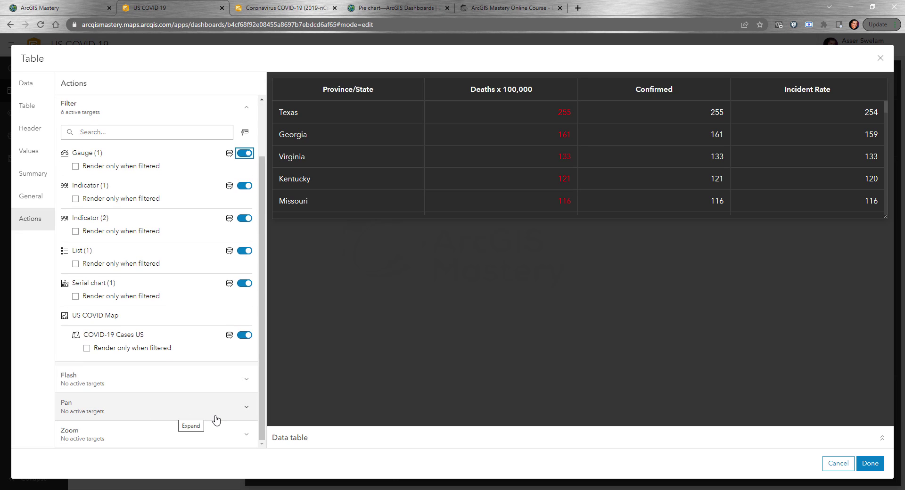
pyautogui.click(228, 435)
pyautogui.click(242, 430)
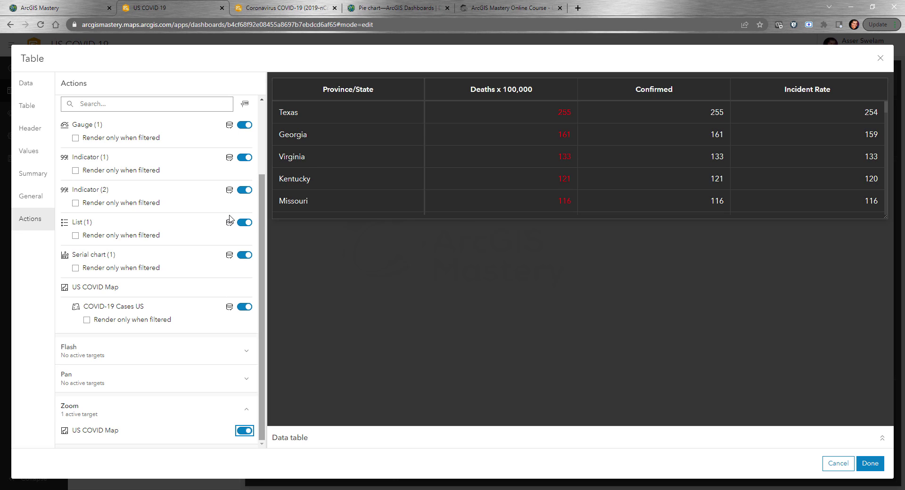
pyautogui.click(870, 464)
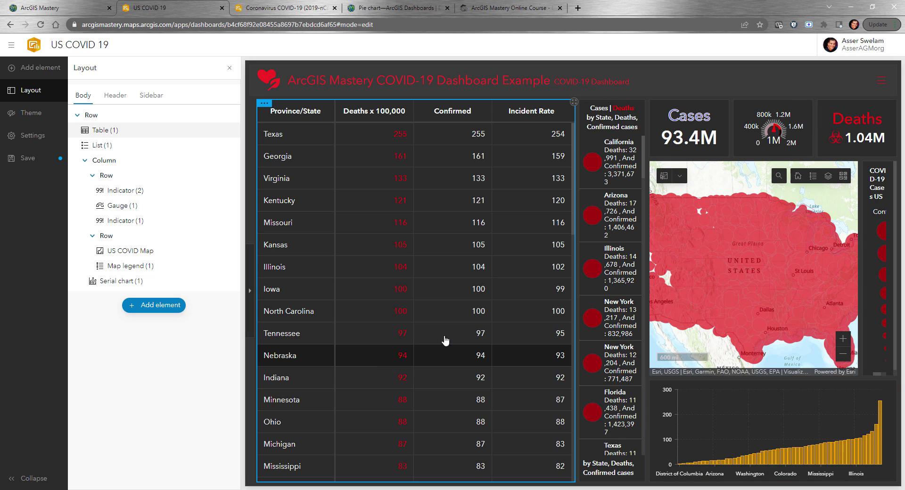
# - Move the table beneath the serial chart in the main column and reduce its height
pyautogui.moveTo(265, 107)
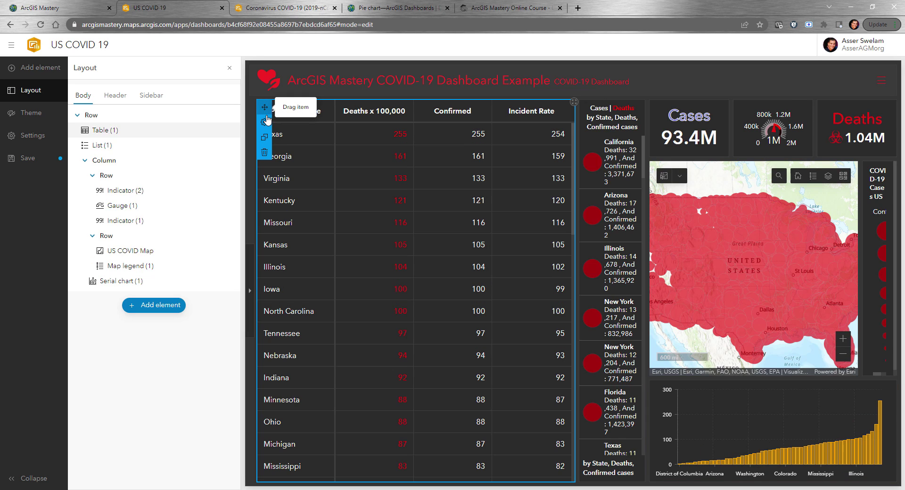
pyautogui.moveTo(267, 109); pyautogui.dragTo(774, 472)
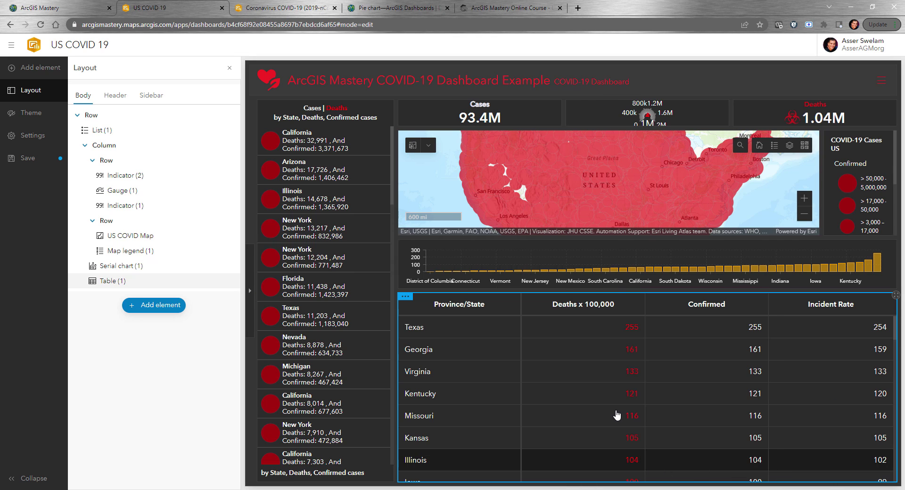
pyautogui.moveTo(661, 292); pyautogui.dragTo(650, 391)
# - Adjust the row heights so the map takes the most space, with a tall serial chart and about three table rows showing
pyautogui.moveTo(652, 239); pyautogui.dragTo(647, 356)
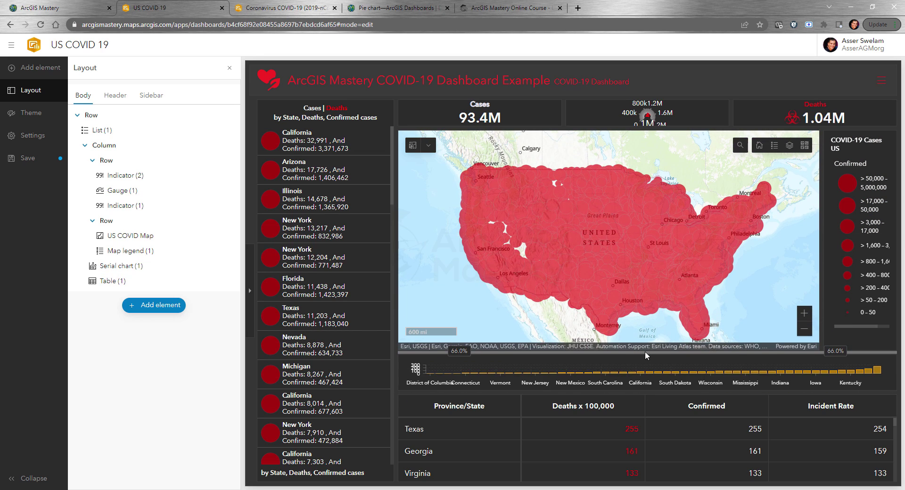
pyautogui.moveTo(629, 395); pyautogui.dragTo(628, 416)
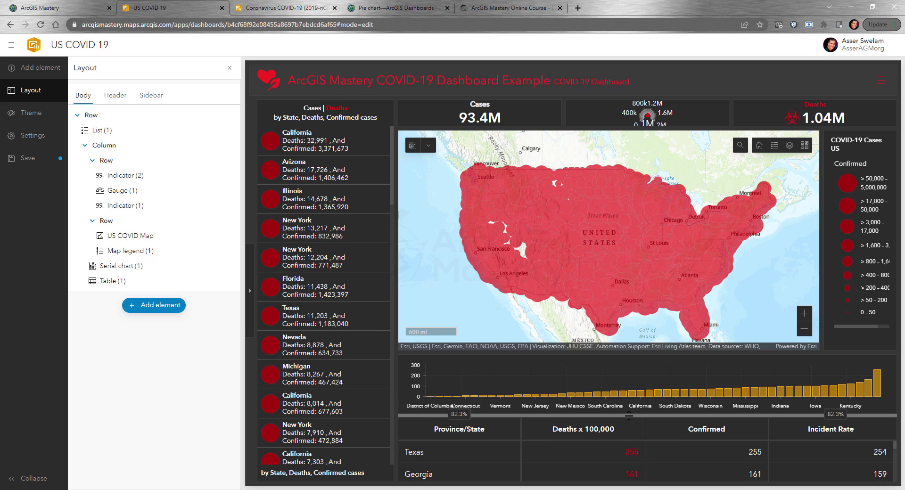
pyautogui.moveTo(629, 353); pyautogui.dragTo(631, 343)
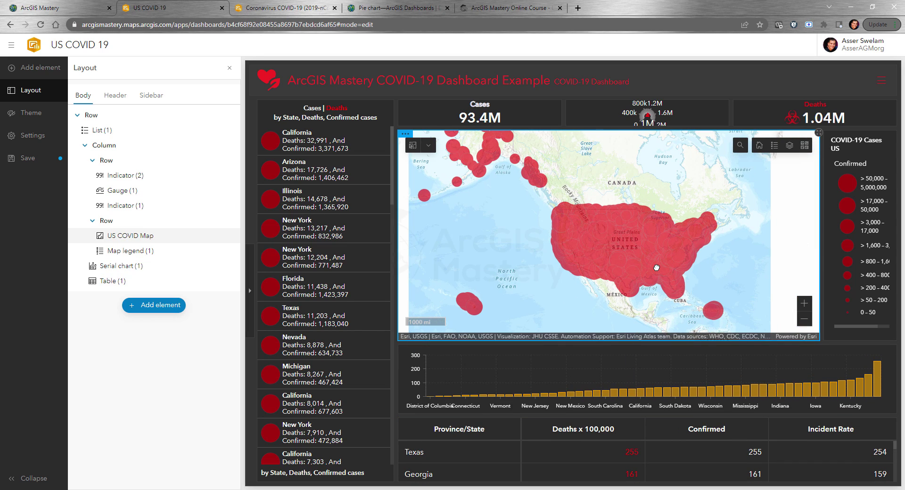
pyautogui.moveTo(809, 343); pyautogui.dragTo(810, 296)
pyautogui.moveTo(720, 416); pyautogui.dragTo(720, 397)
# - Widen the map legend beside the map and narrow the state list to give the main column more room
pyautogui.moveTo(822, 225); pyautogui.dragTo(802, 224)
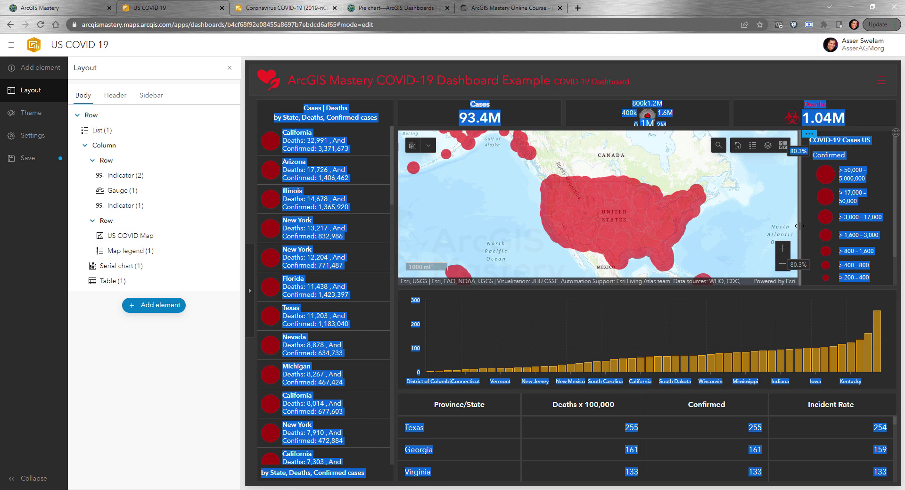
pyautogui.moveTo(395, 285); pyautogui.dragTo(369, 289)
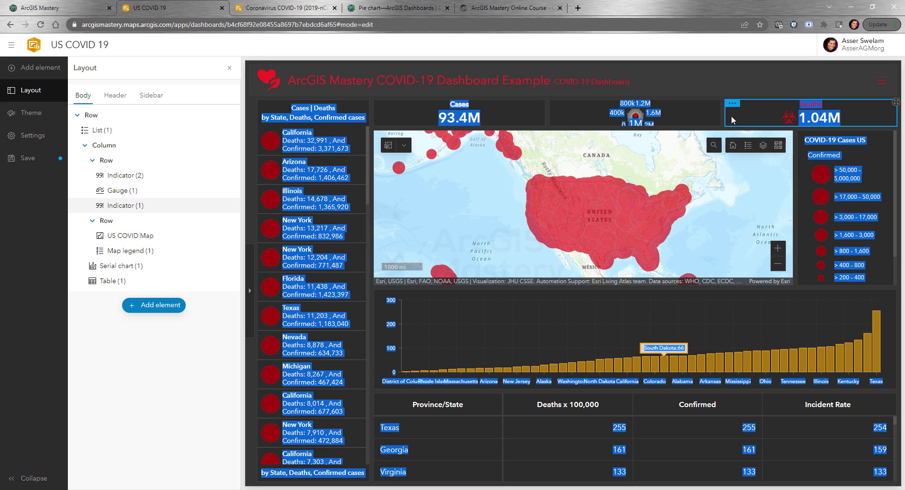
pyautogui.click(743, 86)
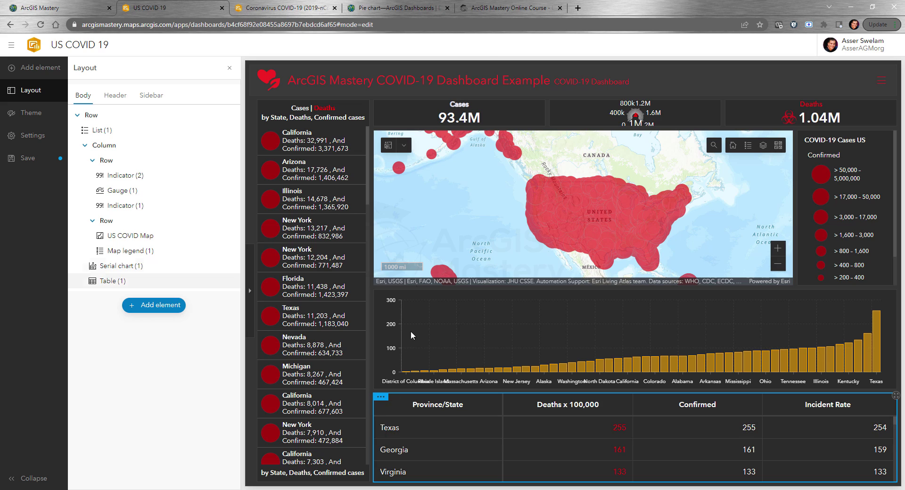
# - Compare with the Johns Hopkins COVID-19 dashboard's charts and map, and return to the US COVID 19 dashboard
pyautogui.click(301, 9)
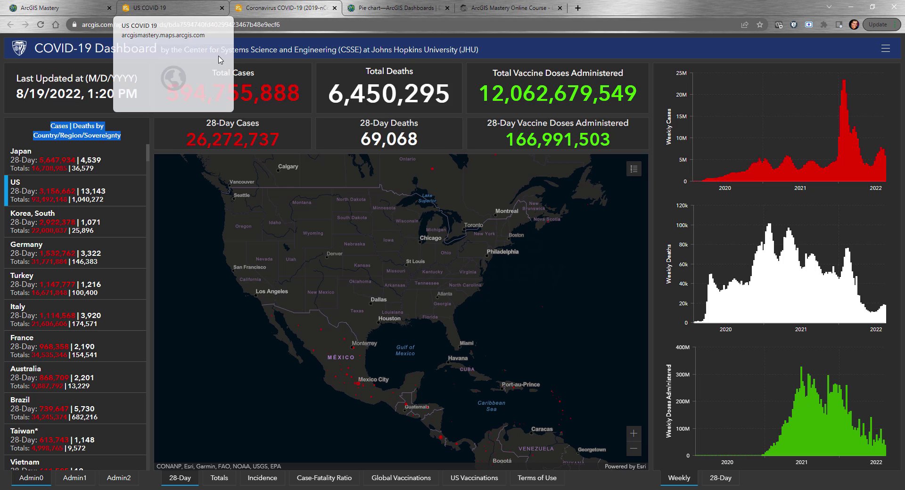
pyautogui.moveTo(778, 153)
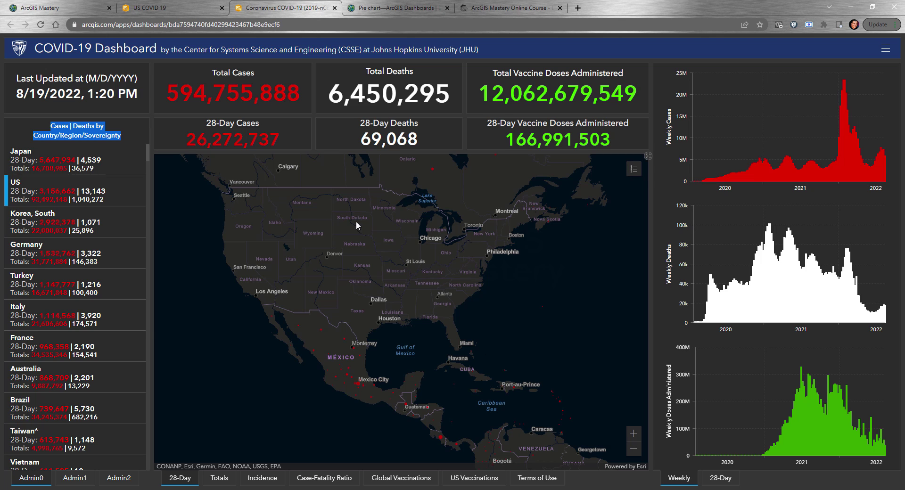
pyautogui.click(191, 6)
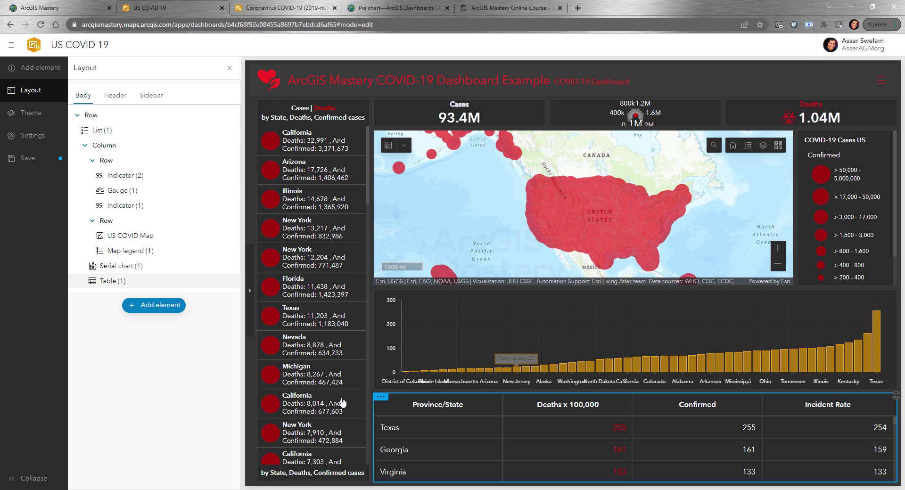
# - Add a Details element based on the COVID-19 Cases US layer
pyautogui.click(162, 307)
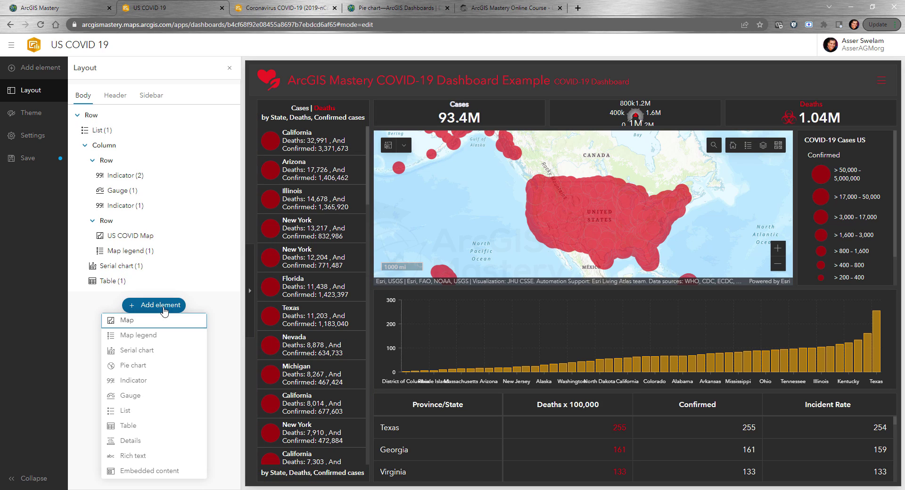
pyautogui.click(140, 445)
pyautogui.click(310, 125)
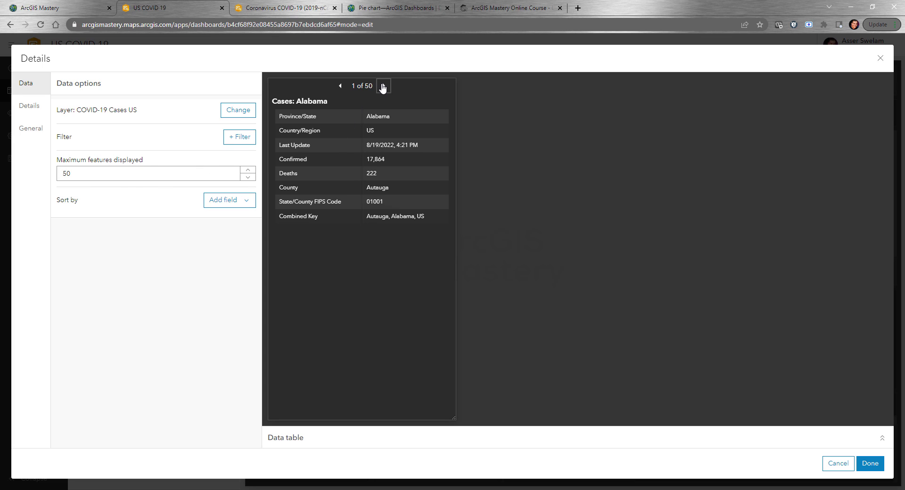
# - Sort the details element by Province/State, trying descending order and setting it to ascending
pyautogui.click(230, 200)
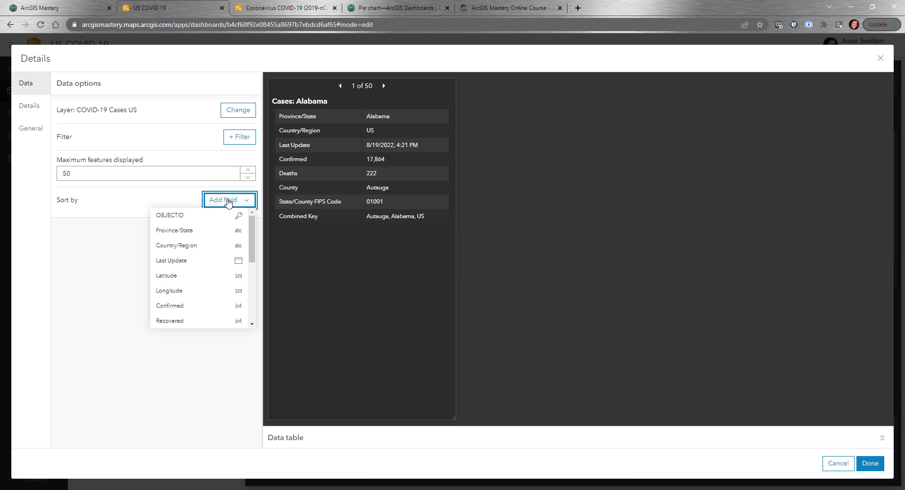
pyautogui.click(178, 231)
pyautogui.click(221, 225)
pyautogui.click(180, 259)
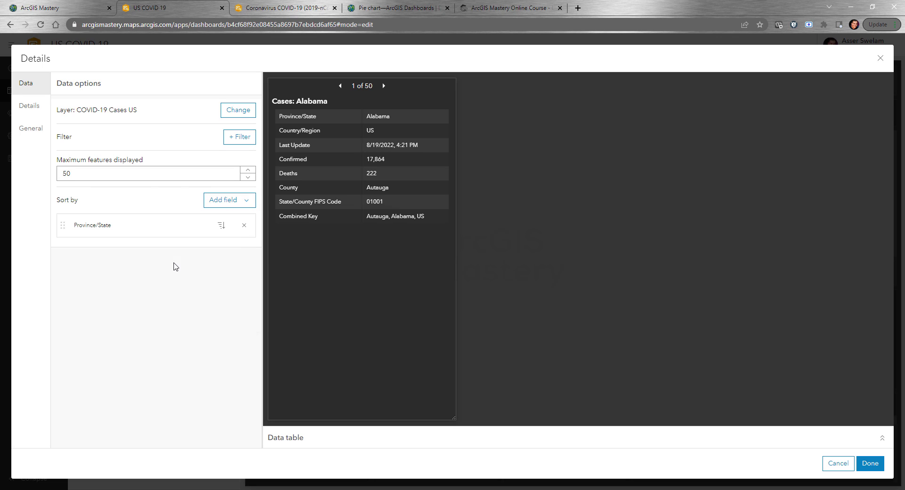
pyautogui.click(32, 107)
pyautogui.click(28, 85)
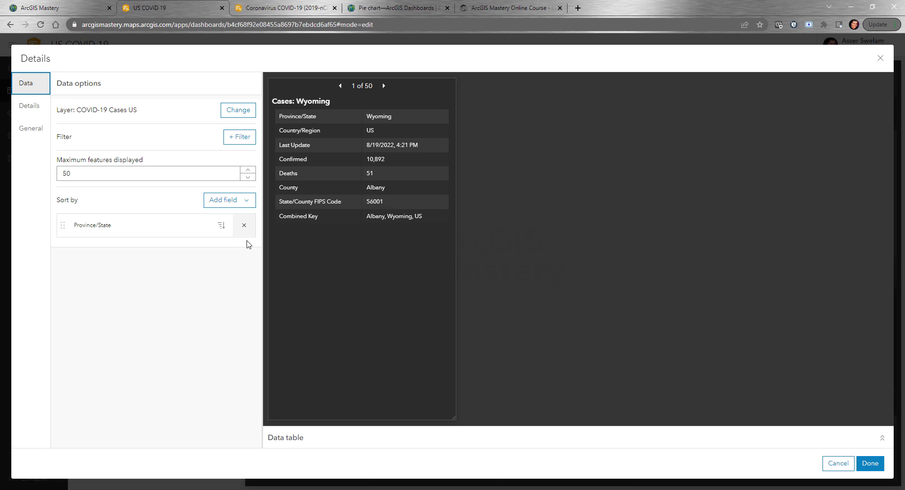
pyautogui.click(222, 227)
pyautogui.click(182, 245)
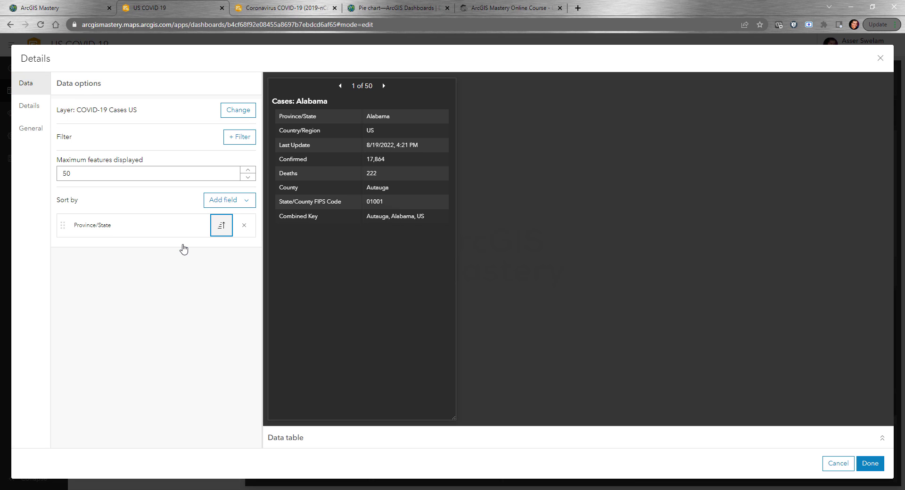
# - Review the details element's display and general options, add it to the dashboard, and narrow it beside the state list
pyautogui.click(30, 113)
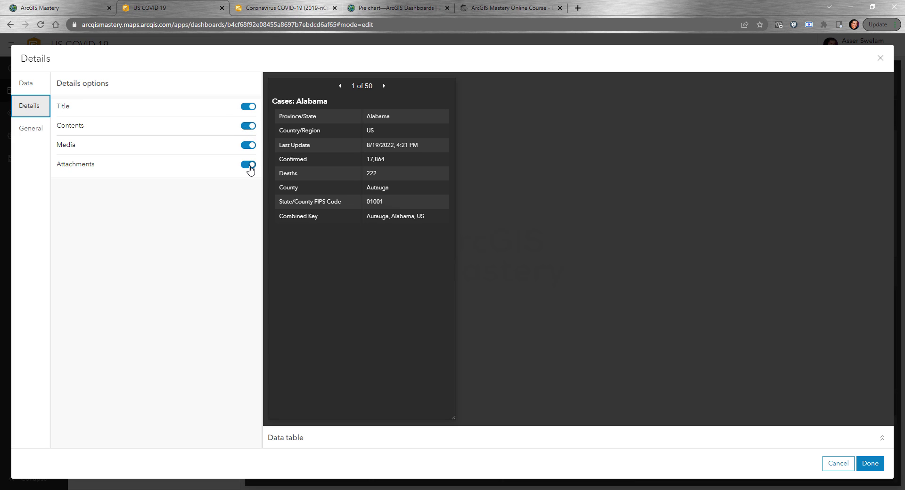
pyautogui.click(26, 137)
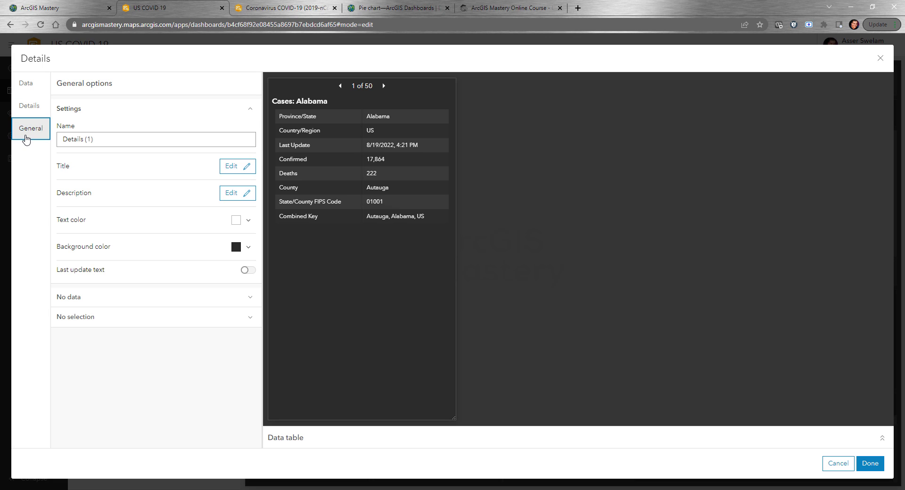
pyautogui.click(868, 464)
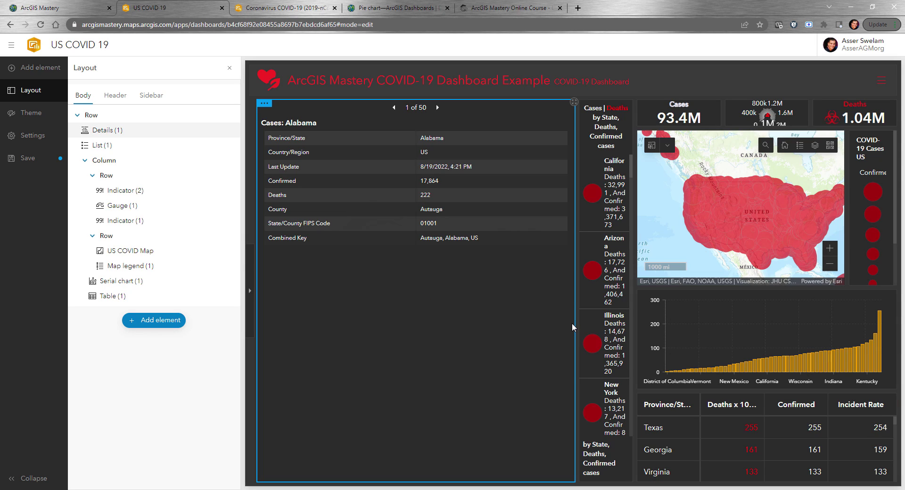
pyautogui.moveTo(576, 324); pyautogui.dragTo(382, 298)
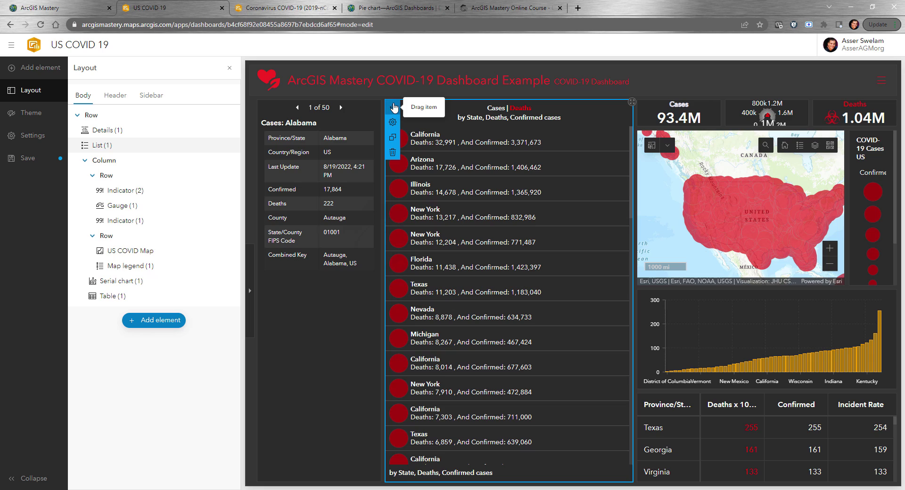
# - Extend the state list's filter action so that selecting an item also filters Details (1) and Table (1)
pyautogui.moveTo(393, 106)
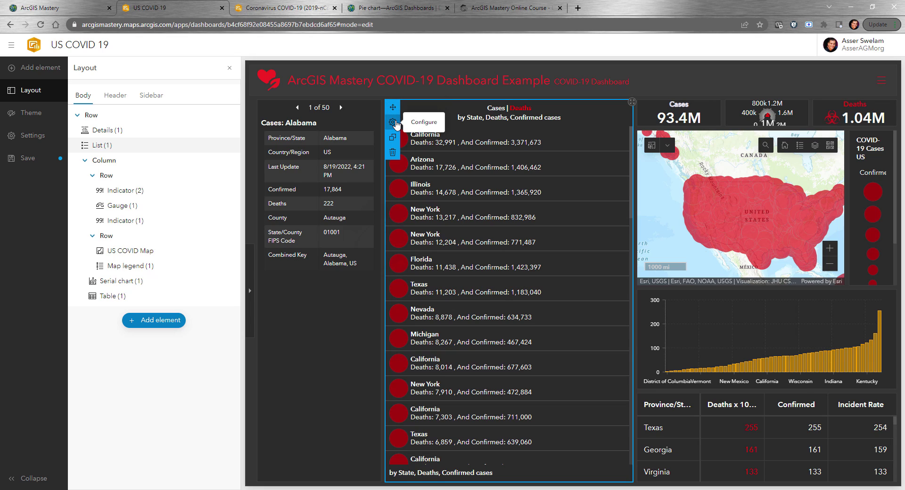
pyautogui.click(394, 122)
pyautogui.click(30, 150)
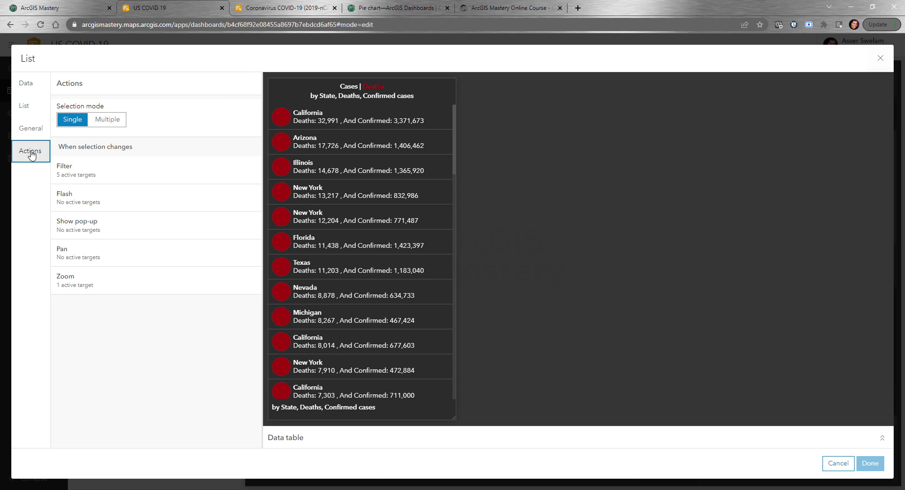
pyautogui.click(121, 181)
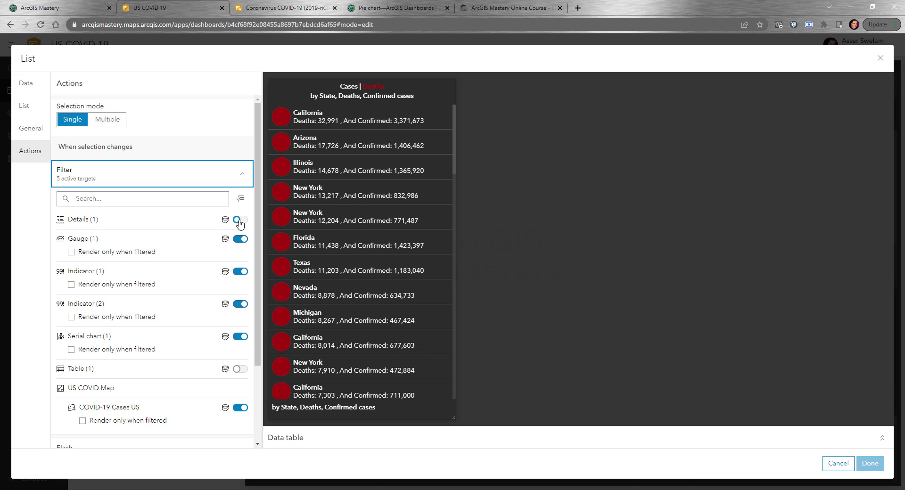
pyautogui.click(240, 220)
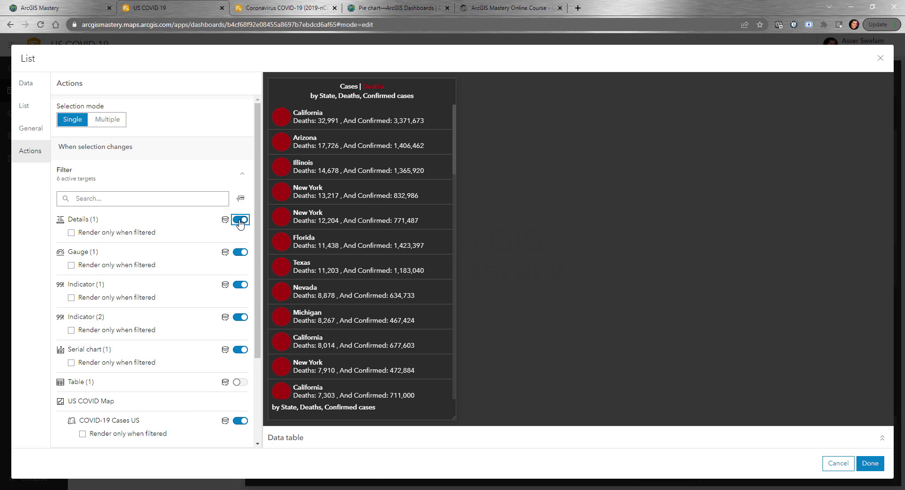
pyautogui.click(240, 382)
pyautogui.click(870, 463)
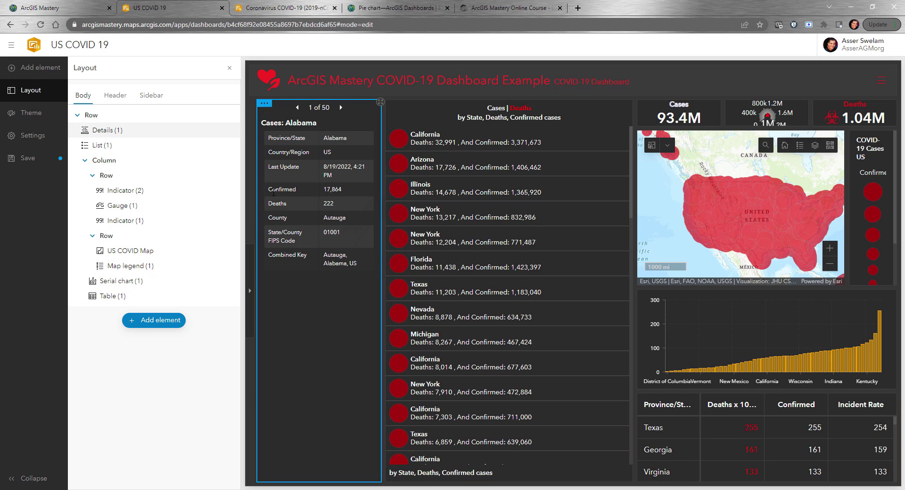
# - Page through the details records, select California and Arizona in the list to test the filtering, and clear the selection
pyautogui.click(340, 108)
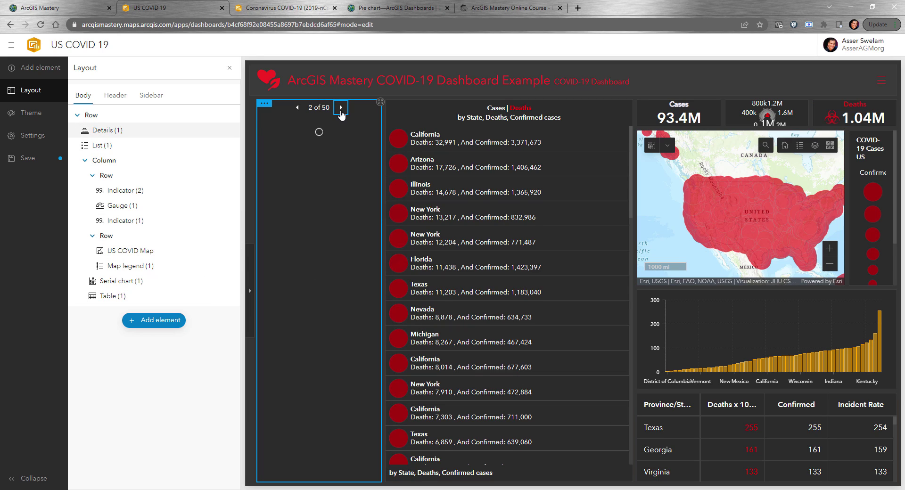
pyautogui.click(336, 111)
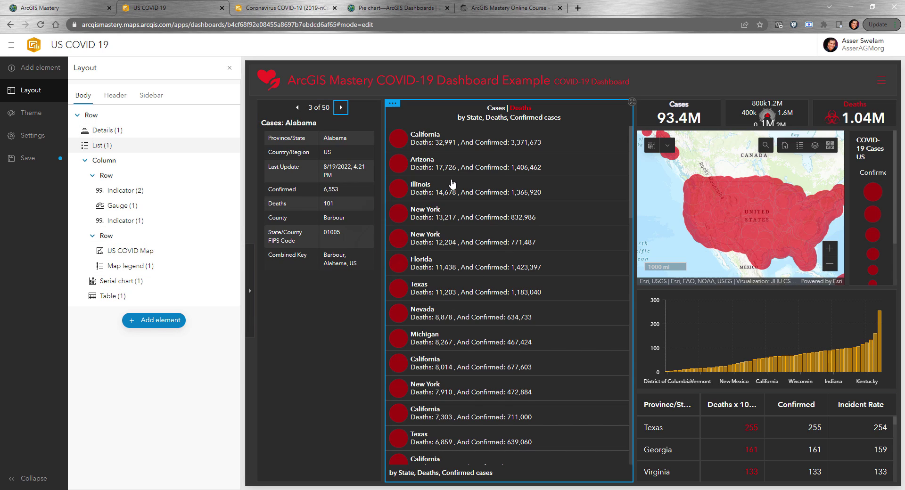
pyautogui.click(434, 147)
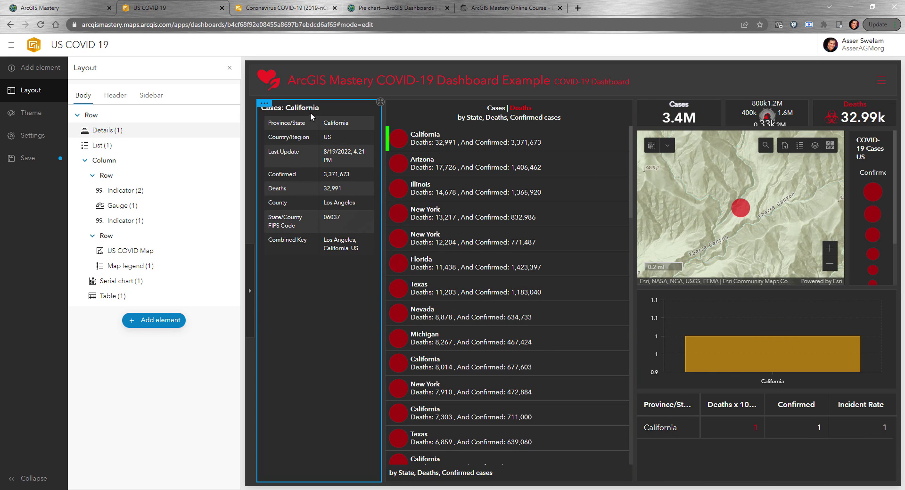
pyautogui.click(455, 164)
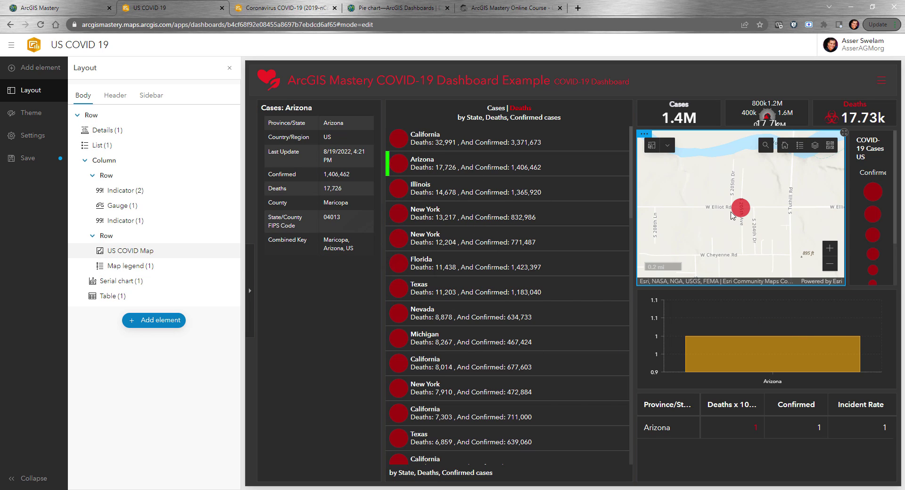
pyautogui.click(407, 172)
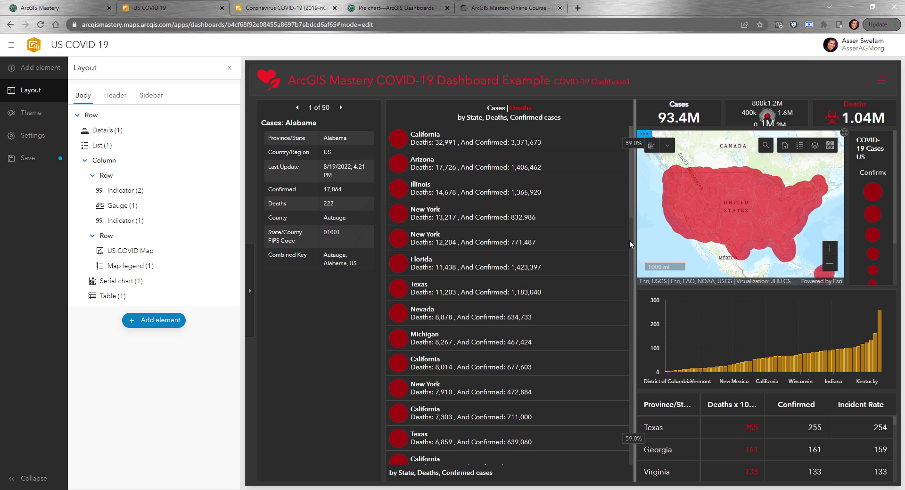
# - Stack the details element beneath the state list and resize their shared column and heights, giving the map more width
pyautogui.moveTo(634, 243); pyautogui.dragTo(454, 238)
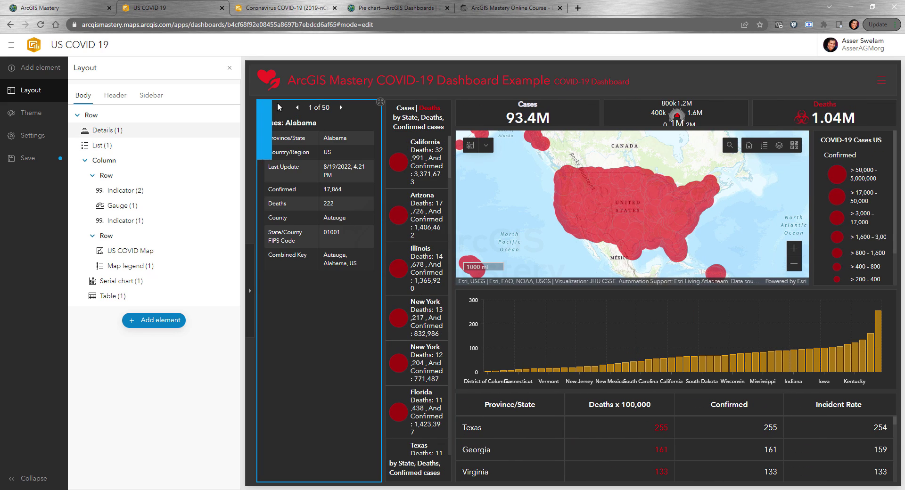
pyautogui.moveTo(265, 110); pyautogui.dragTo(424, 455)
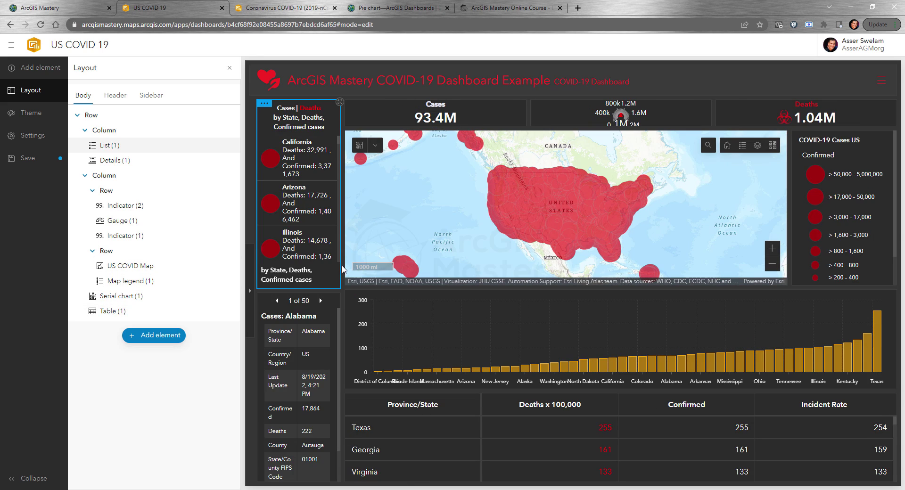
pyautogui.moveTo(342, 269); pyautogui.dragTo(396, 277)
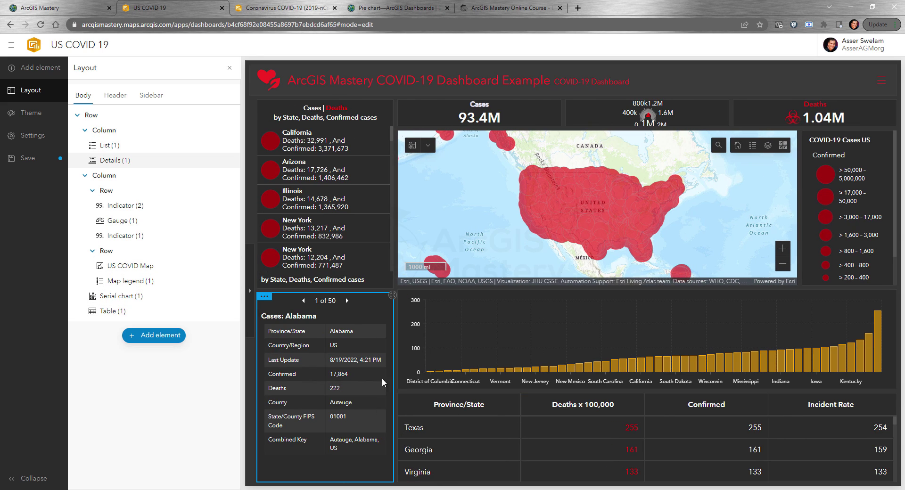
pyautogui.moveTo(331, 292)
pyautogui.mouseDown()
pyautogui.moveTo(334, 330)
pyautogui.moveTo(338, 283)
pyautogui.mouseUp()
pyautogui.moveTo(336, 285); pyautogui.dragTo(333, 304)
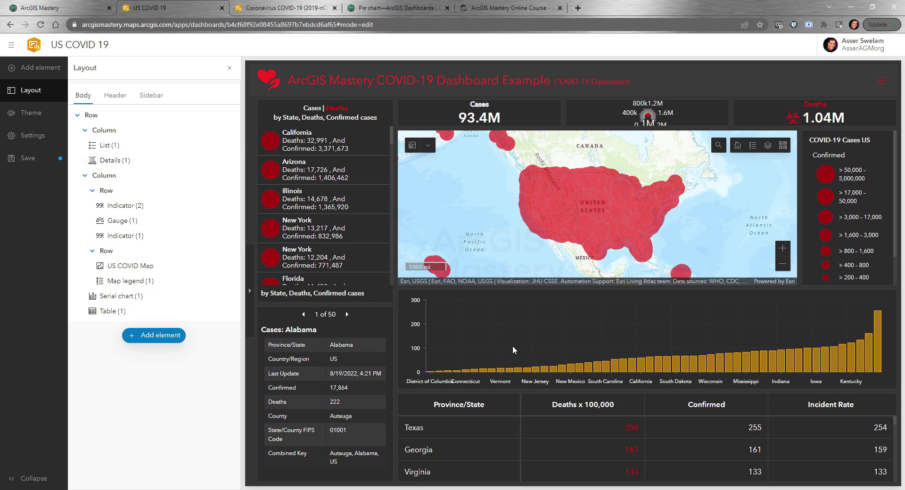
# - Add a Rich text element containing "Hi this is my text element"
pyautogui.click(162, 336)
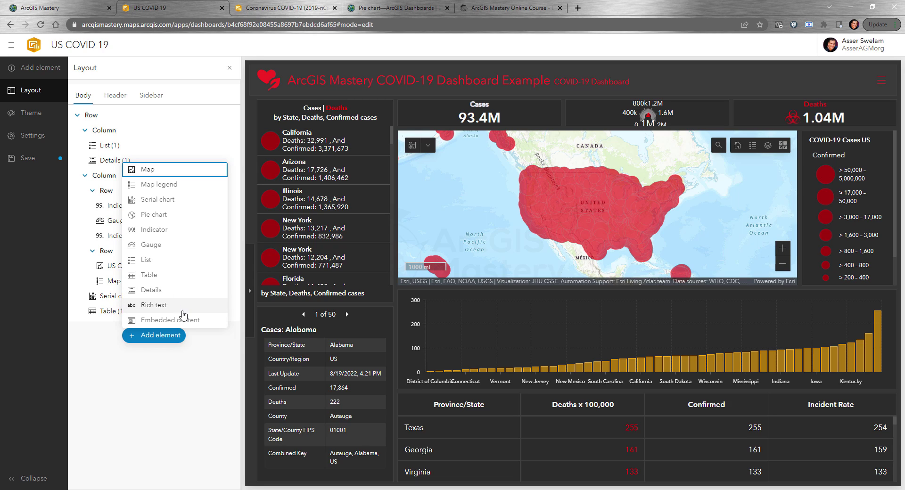
pyautogui.click(162, 307)
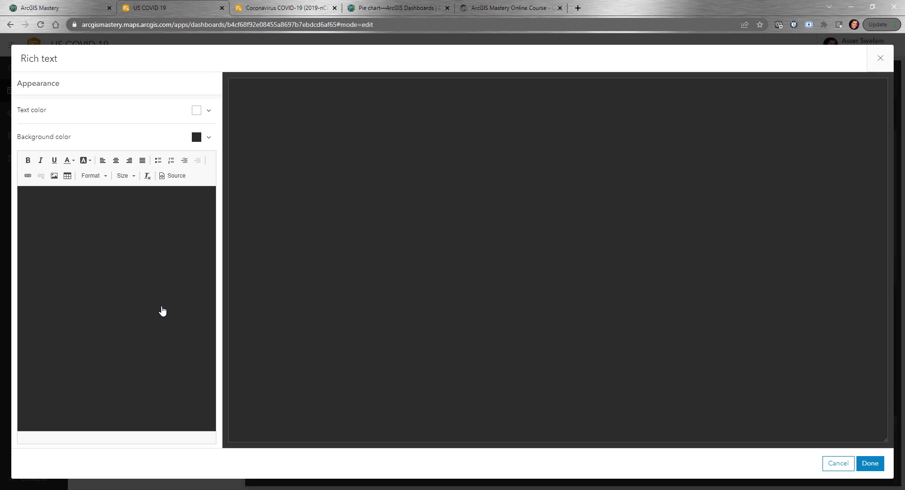
pyautogui.click(97, 233)
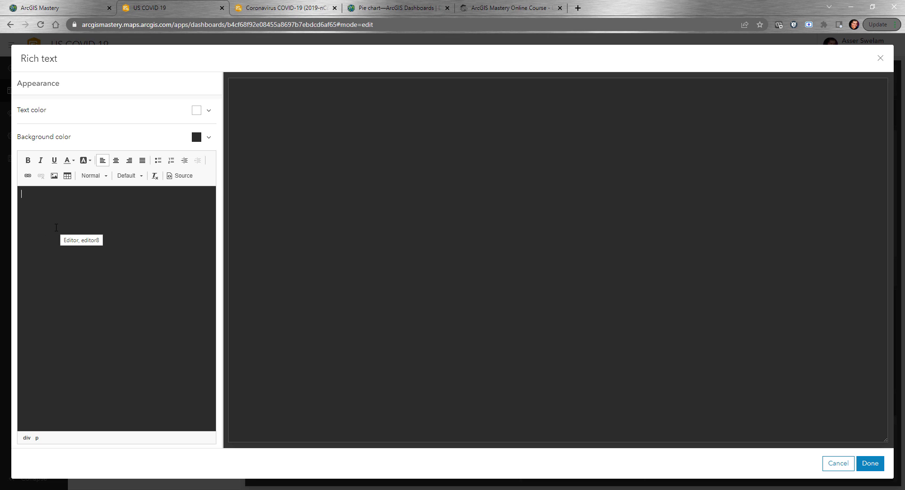
pyautogui.write('Hi this is my text element')
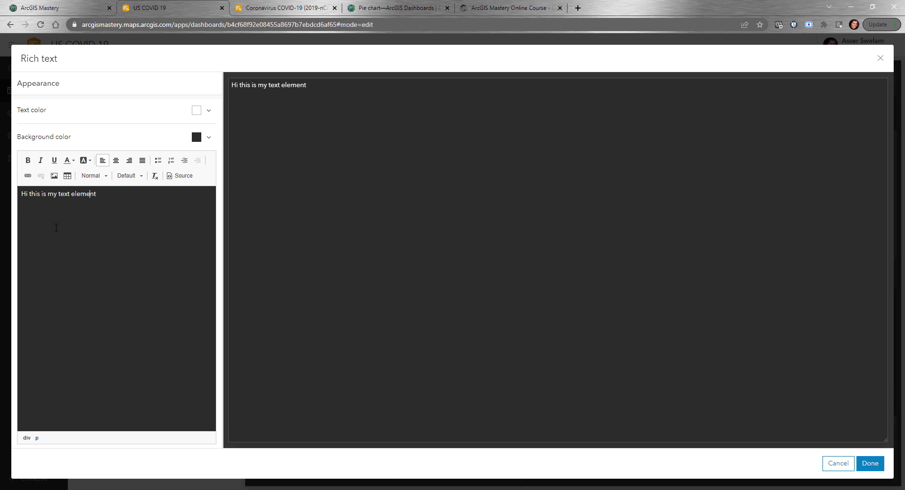
pyautogui.press('Return')
pyautogui.press('BackSpace')
pyautogui.click(870, 463)
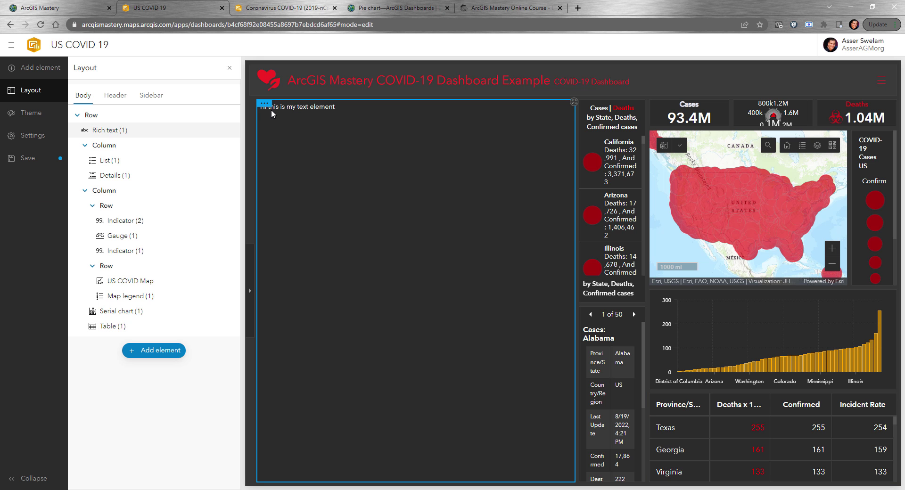
# - Dock the rich text element as a thin strip above all other body elements, and enlarge the map row by shrinking the table
pyautogui.moveTo(264, 103); pyautogui.dragTo(581, 101)
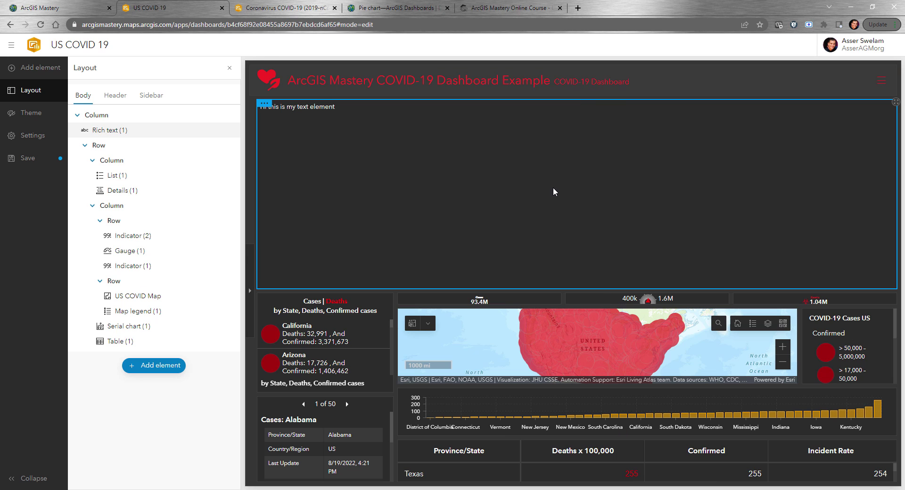
pyautogui.moveTo(552, 290); pyautogui.dragTo(578, 113)
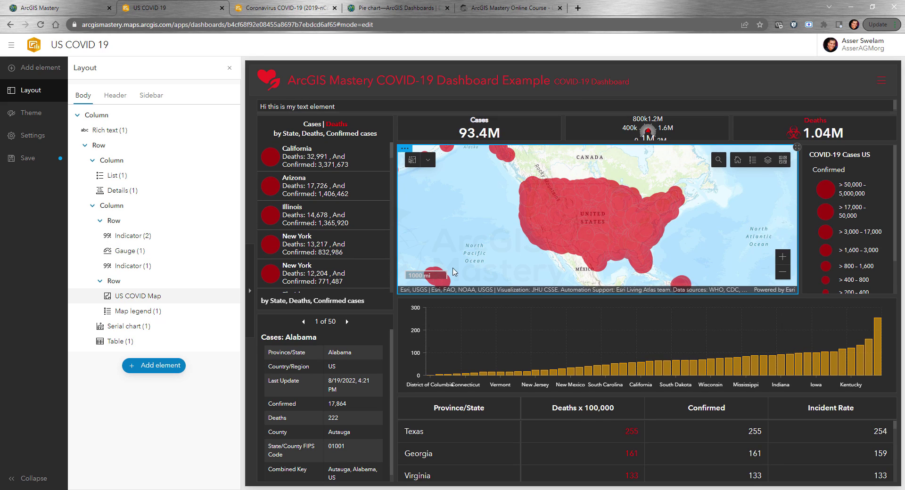
pyautogui.moveTo(496, 297); pyautogui.dragTo(437, 315)
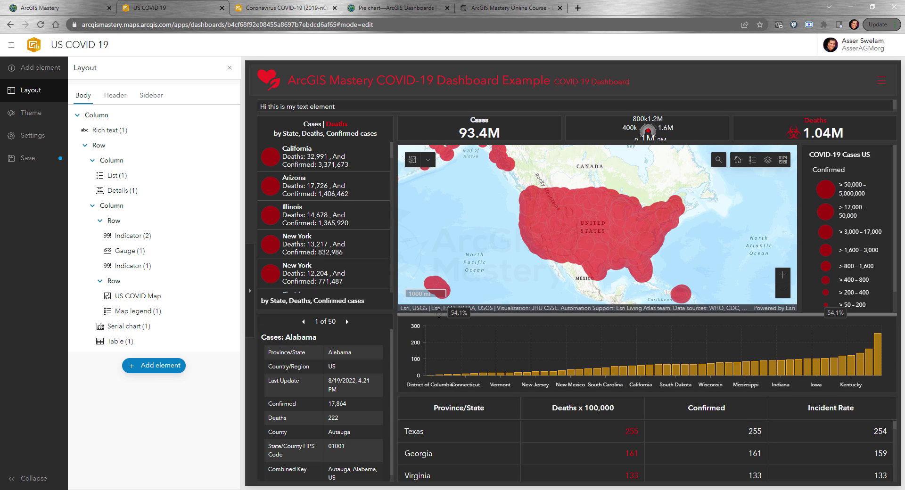
pyautogui.moveTo(571, 394); pyautogui.dragTo(571, 401)
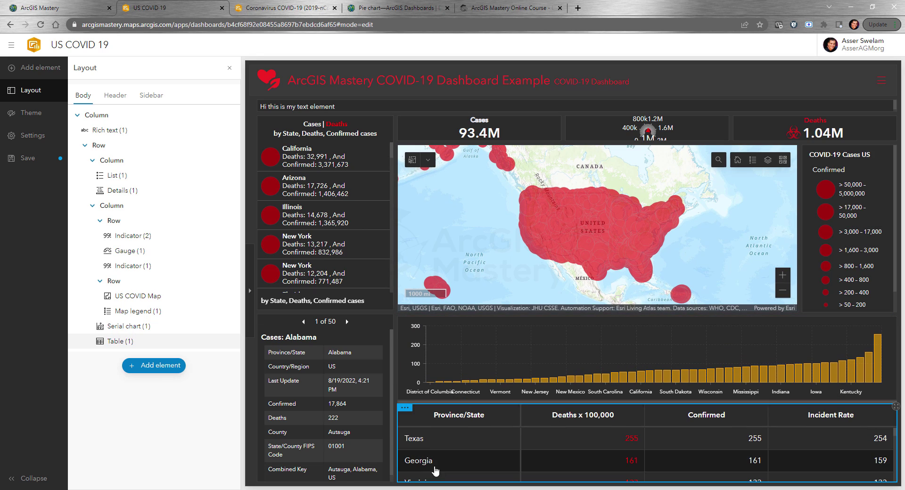
# - Test the table's filter by selecting Texas, Georgia and Texas again
pyautogui.click(430, 451)
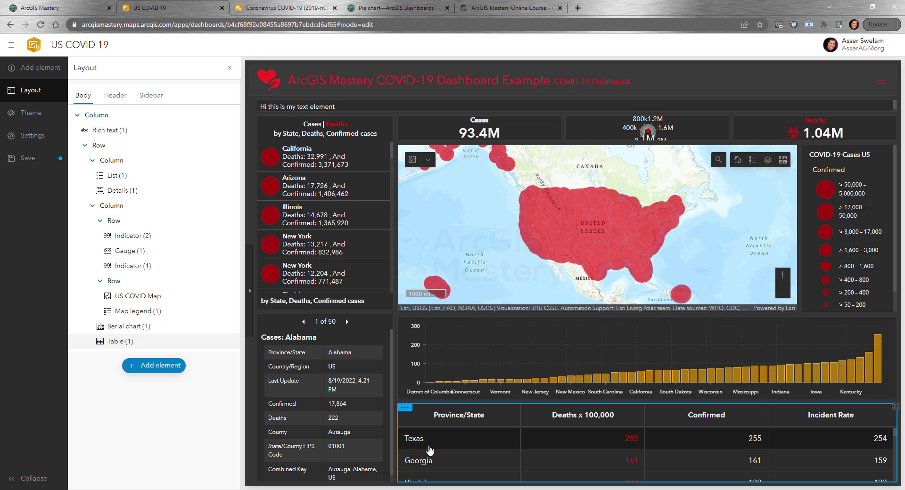
pyautogui.click(430, 450)
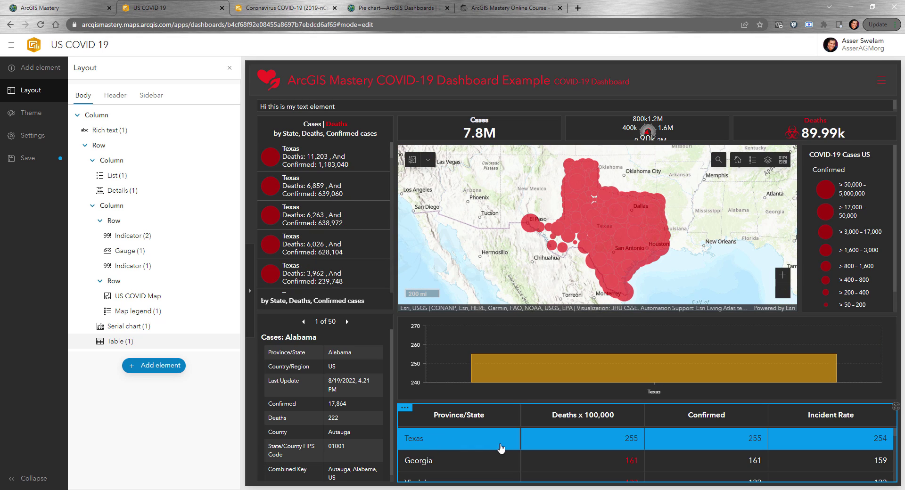
pyautogui.click(453, 468)
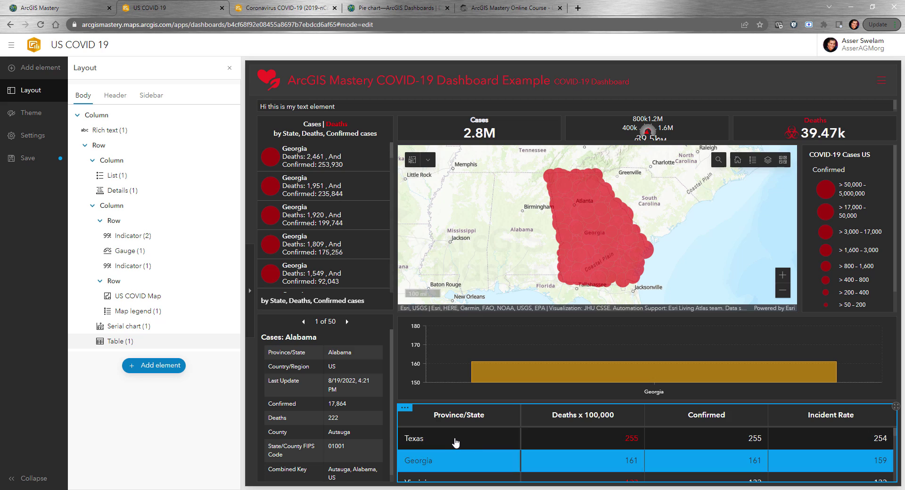
pyautogui.click(455, 442)
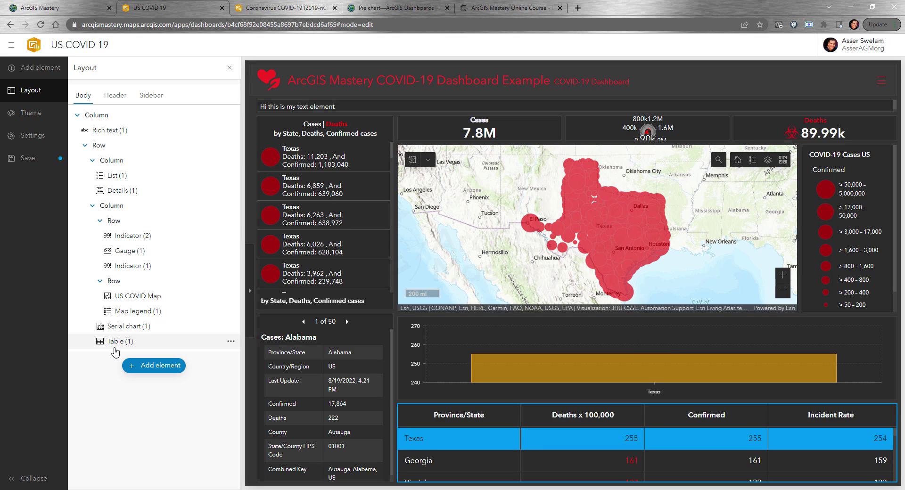
# - Start a new Embedded content element with the static type and Image as its content type
pyautogui.click(155, 367)
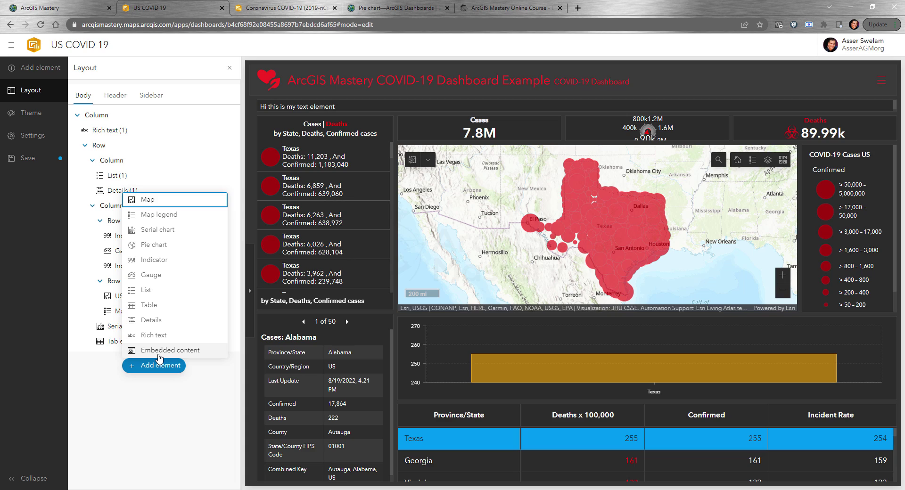
pyautogui.click(159, 355)
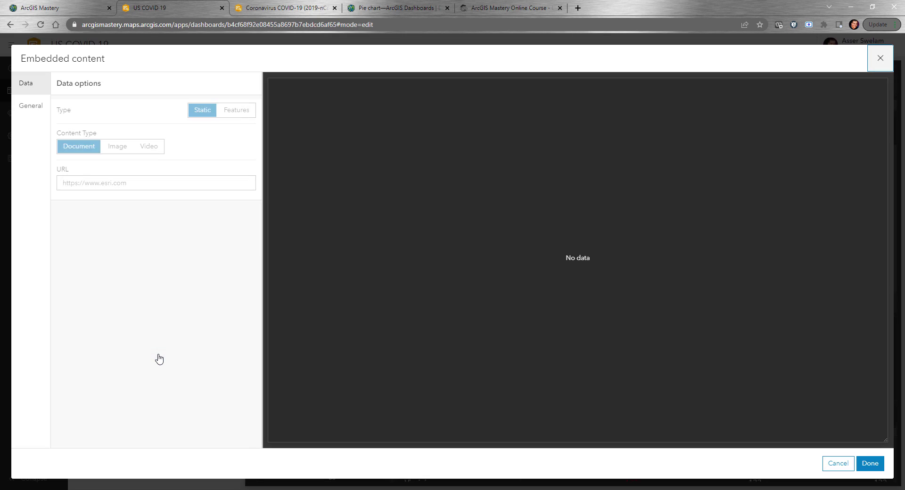
pyautogui.click(115, 150)
# - Open the header logo from the ArcGIS Mastery course website as a standalone image and copy its URL
pyautogui.click(61, 8)
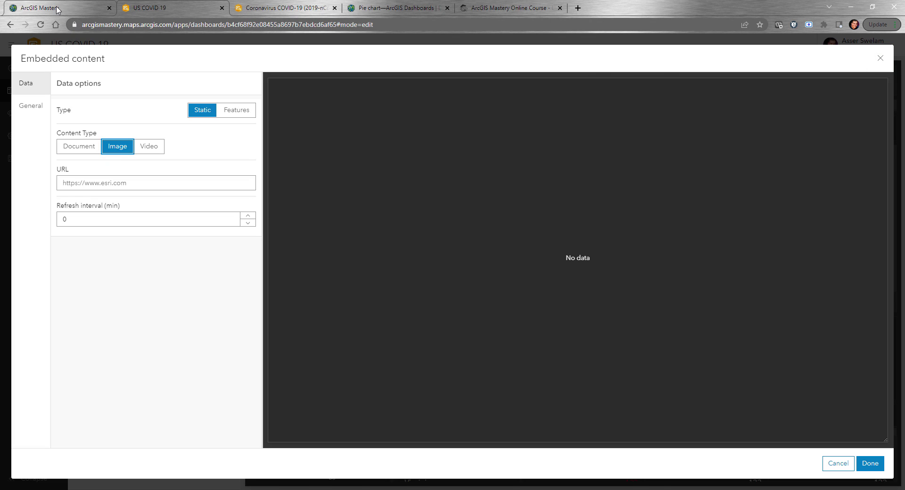
pyautogui.click(533, 8)
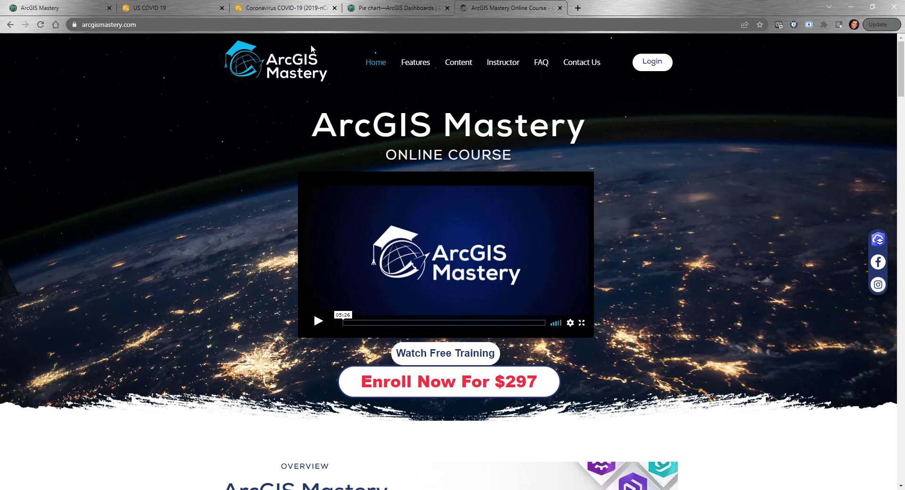
pyautogui.rightClick(251, 63)
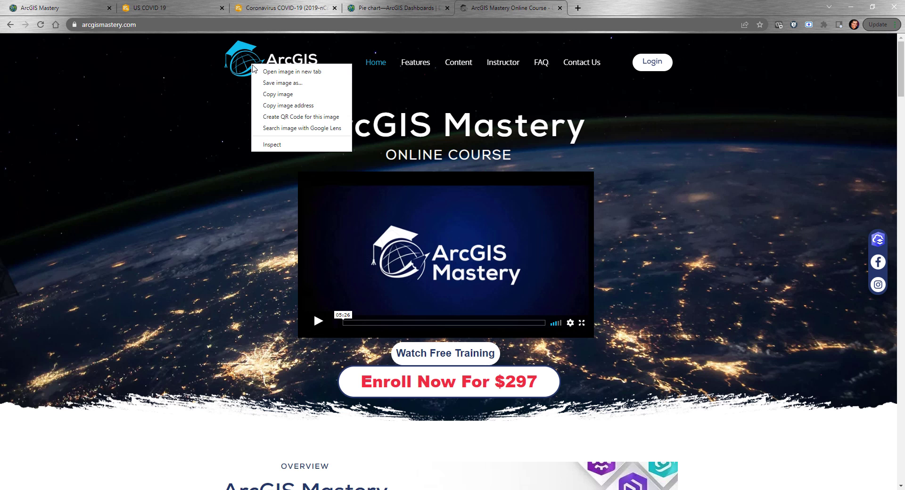
pyautogui.click(294, 72)
pyautogui.click(627, 8)
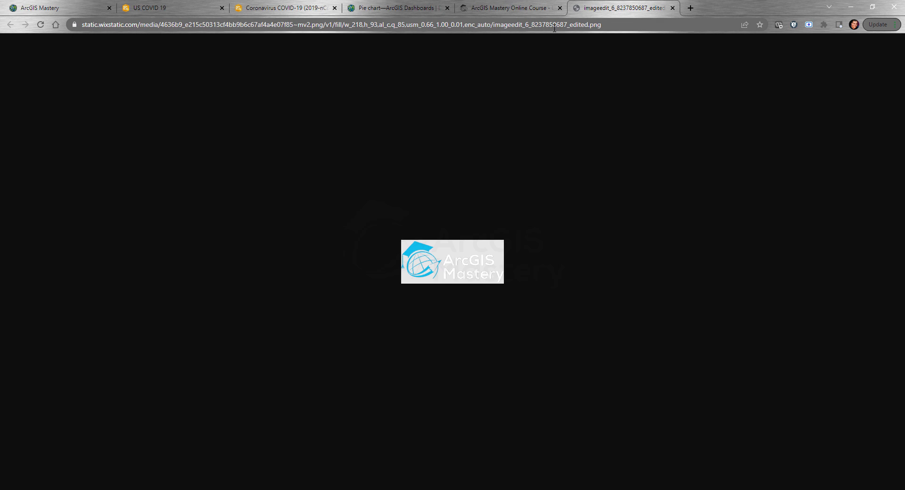
pyautogui.click(555, 28)
# - Return to the US COVID 19 dashboard, set the copied logo URL as the embedded image's source and finish the element
pyautogui.click(78, 9)
pyautogui.click(154, 10)
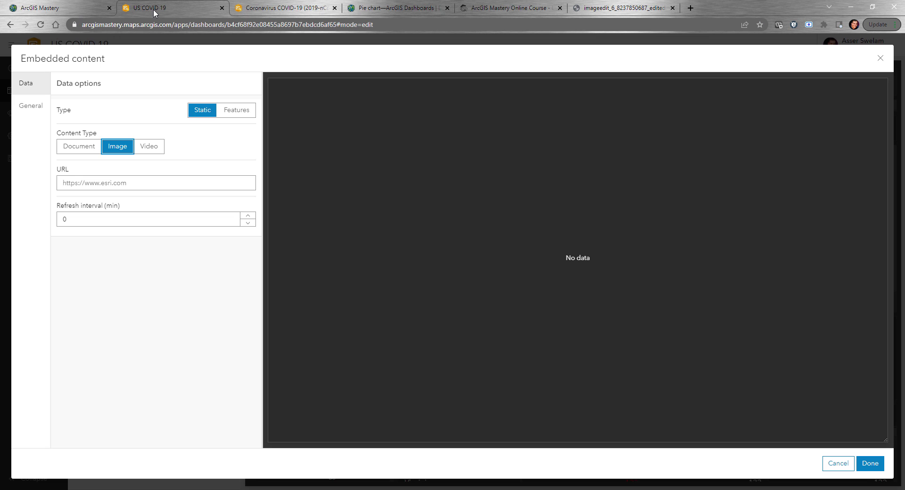
pyautogui.click(158, 183)
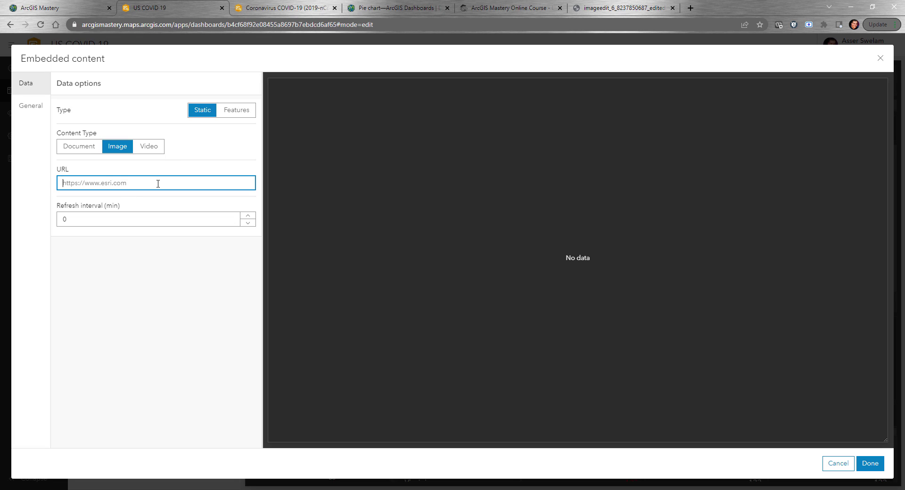
pyautogui.hotkey('ctrl', 'v')
pyautogui.click(871, 465)
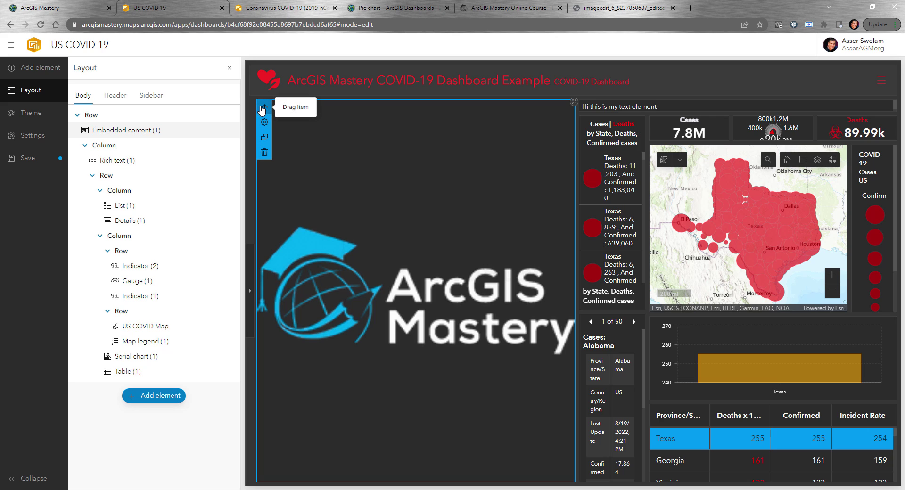
# - Dock the logo image beneath the map legend, reducing its height and narrowing their shared column to give the map more room
pyautogui.moveTo(263, 108); pyautogui.dragTo(874, 305)
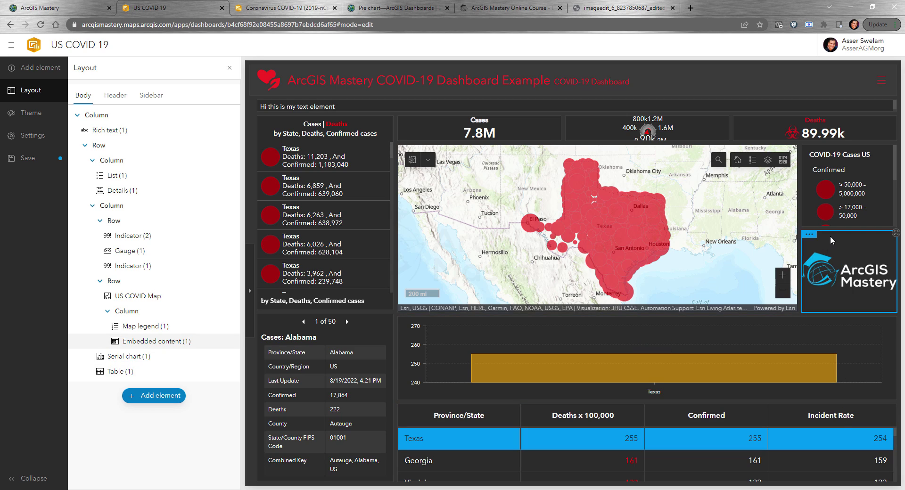
pyautogui.moveTo(836, 230); pyautogui.dragTo(812, 289)
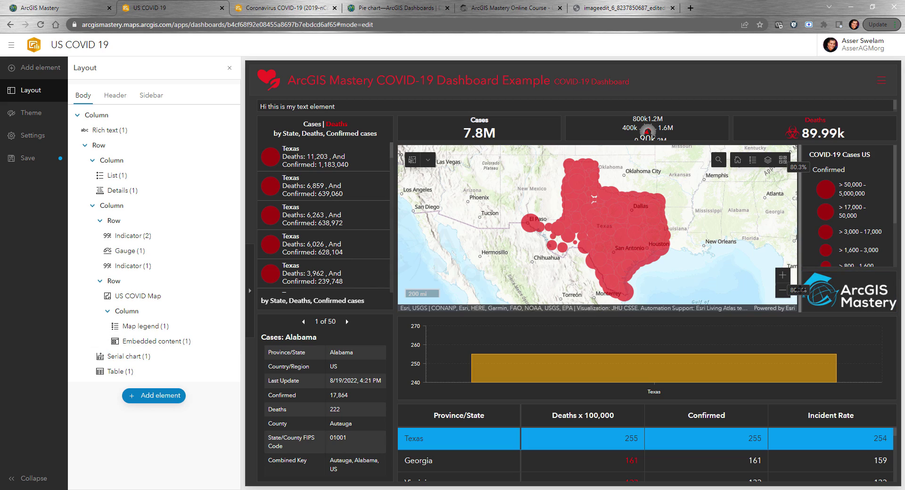
pyautogui.click(891, 231)
pyautogui.scroll(-2, 891, 231)
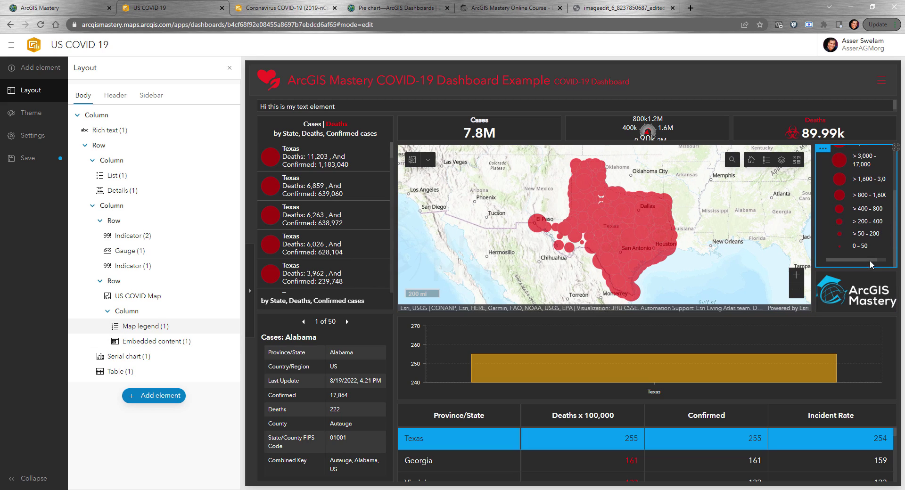
# - Examine the dashboard's details element and map, and compare them with the Johns Hopkins COVID-19 dashboard
pyautogui.click(294, 395)
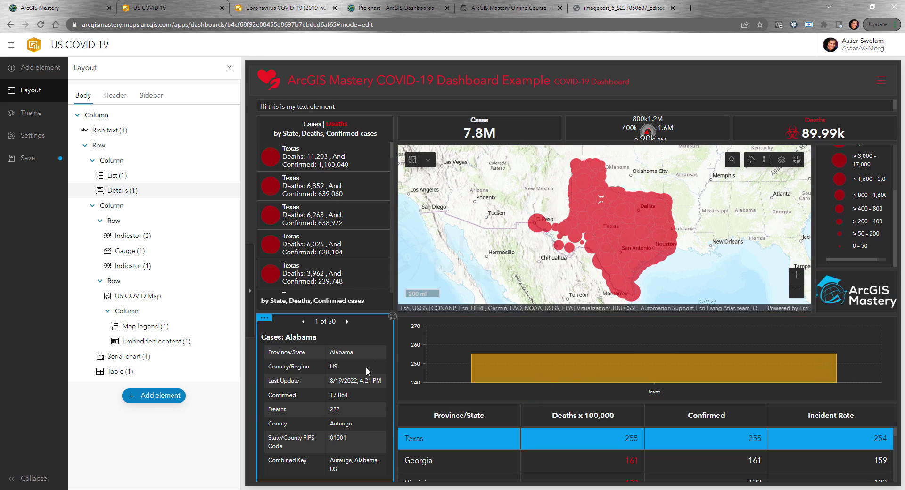
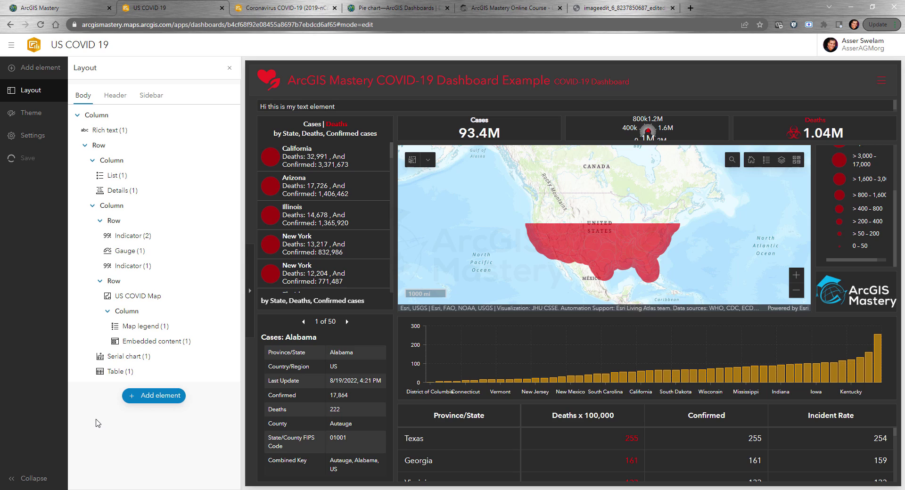
pyautogui.click(476, 248)
pyautogui.moveTo(476, 247); pyautogui.dragTo(475, 251)
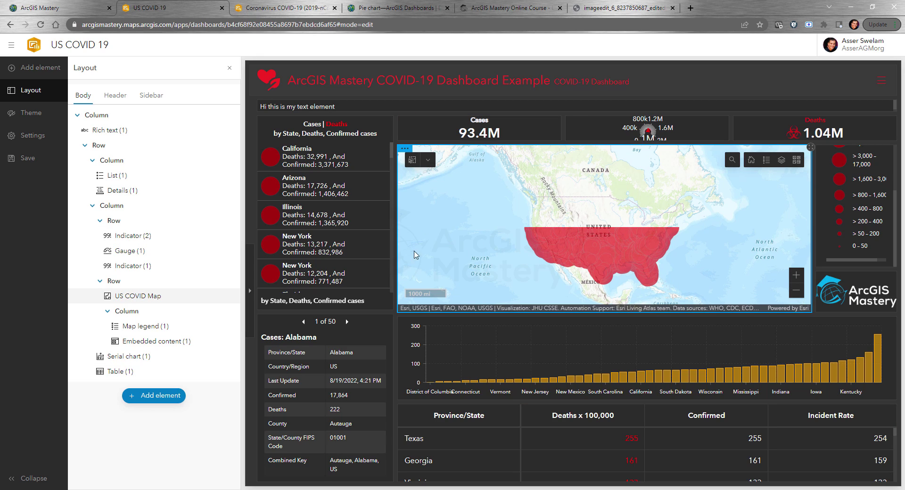
pyautogui.click(283, 8)
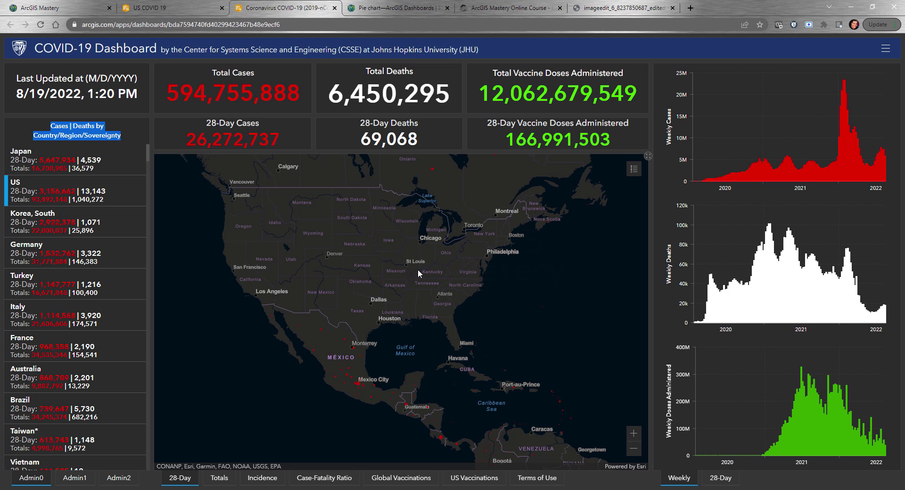
pyautogui.click(168, 7)
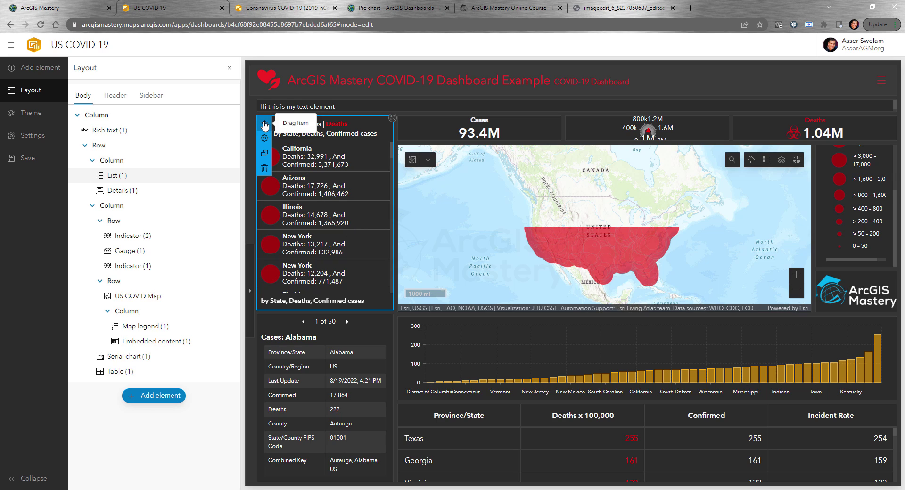
# - Review the list element's data, line item, general and action settings, and close them without changes
pyautogui.click(264, 119)
pyautogui.click(267, 140)
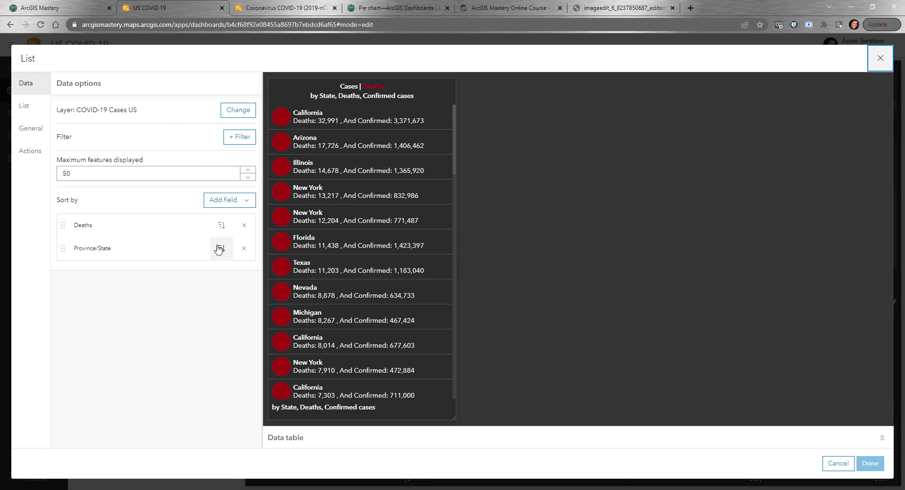
pyautogui.click(27, 107)
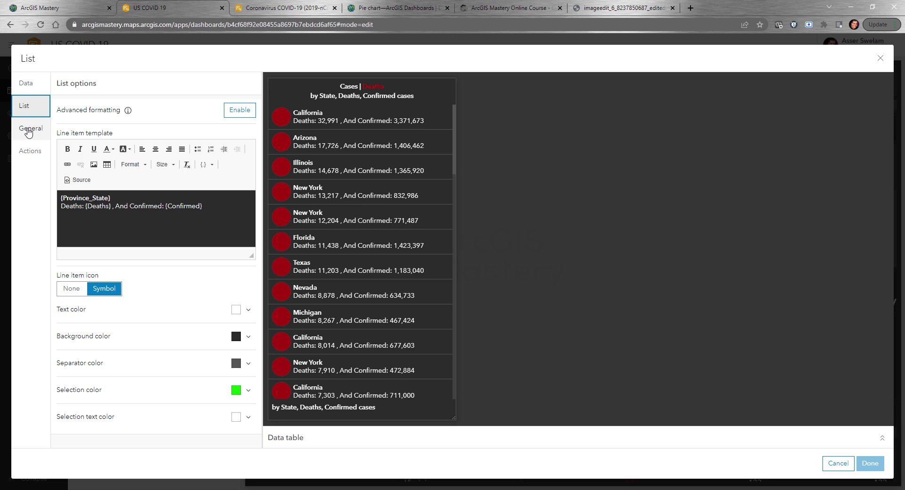
pyautogui.click(29, 132)
pyautogui.click(29, 152)
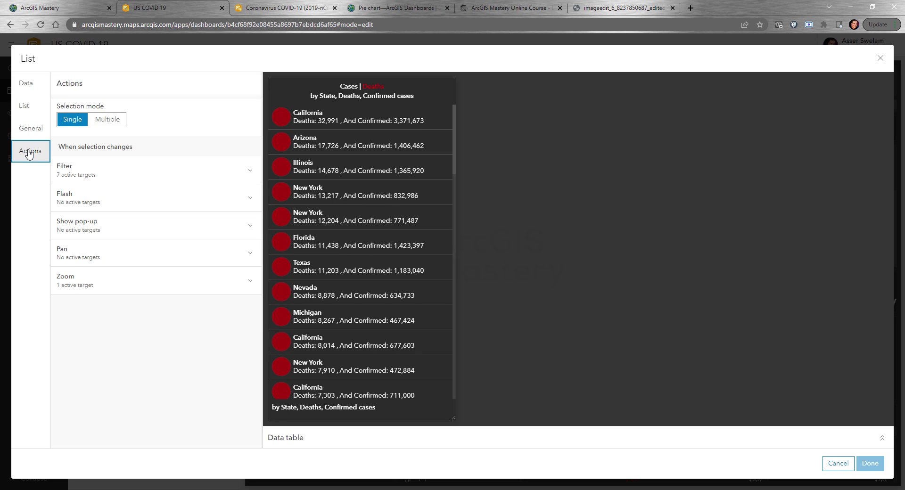
pyautogui.click(880, 58)
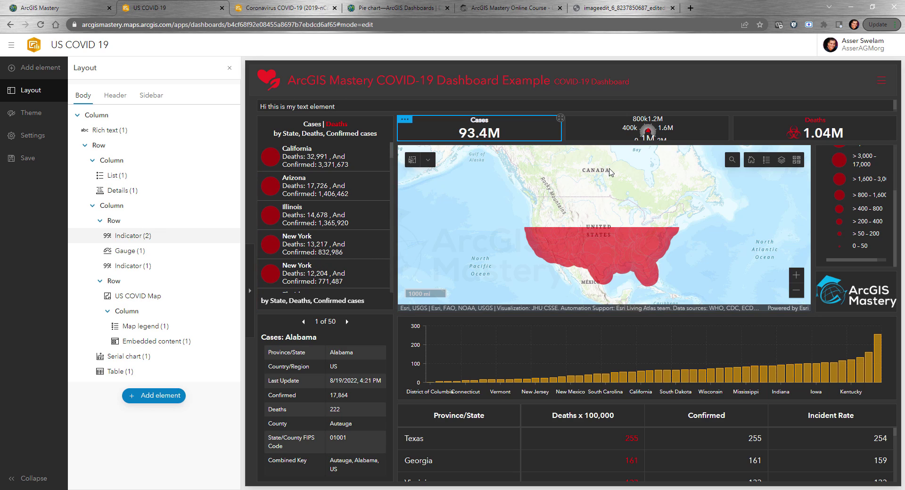
# - Check the dashboard's save options and view the Johns Hopkins COVID-19 dashboard once more for comparison
pyautogui.click(34, 160)
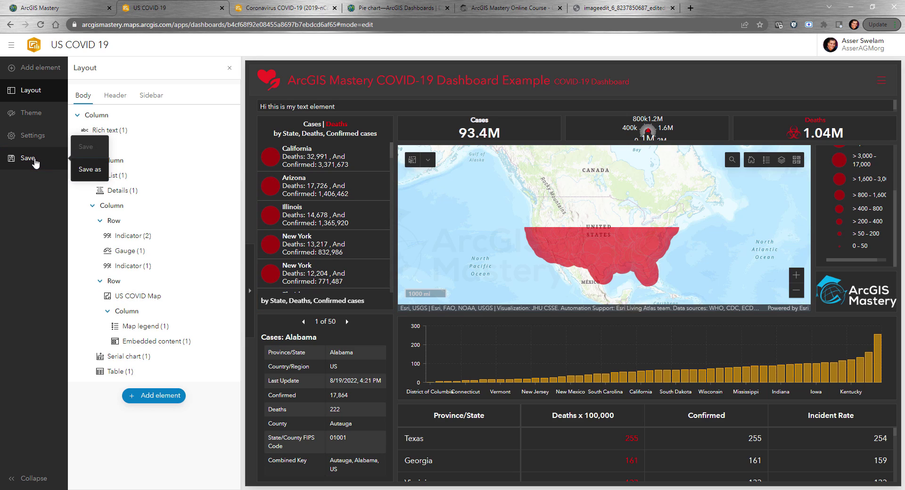
pyautogui.click(29, 199)
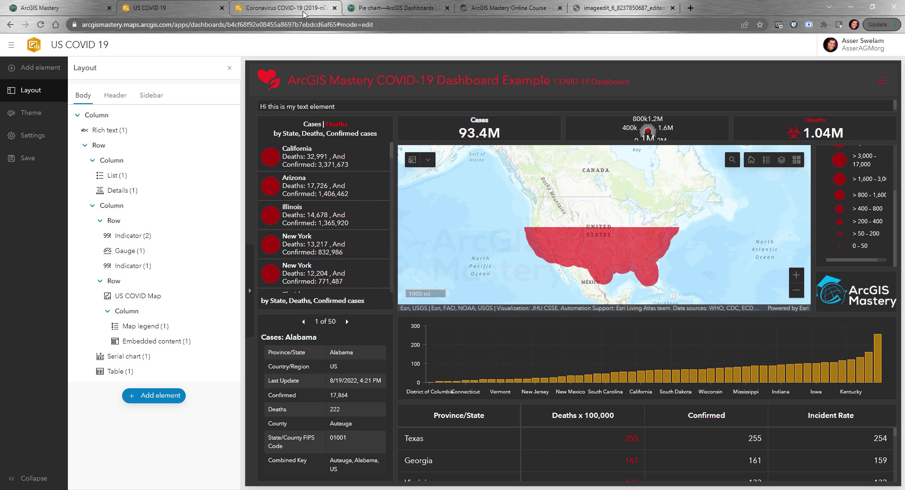
pyautogui.click(285, 8)
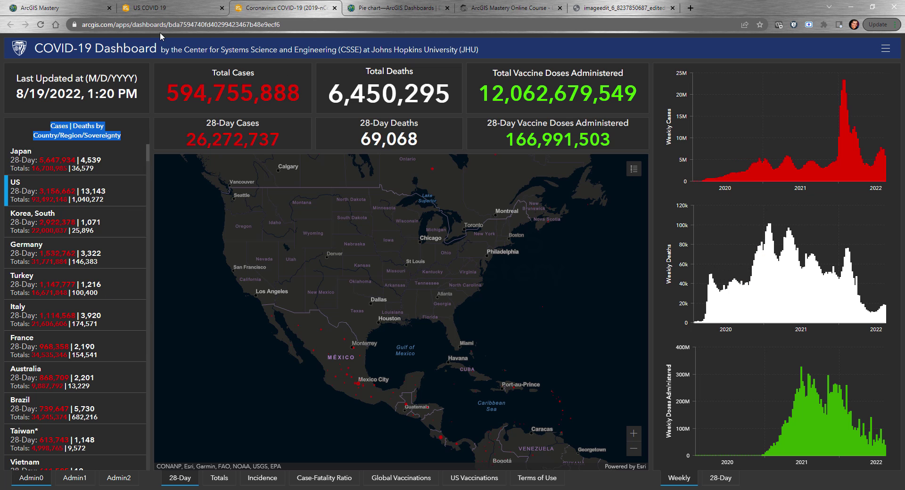
pyautogui.click(169, 7)
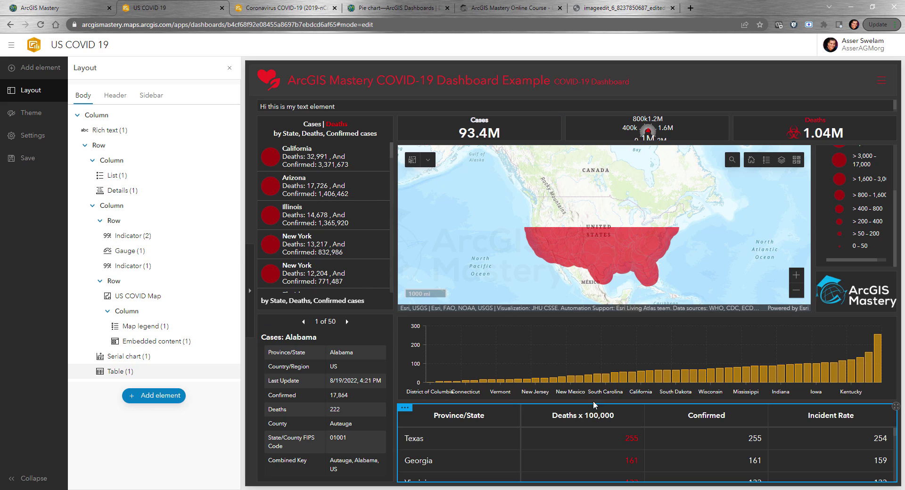